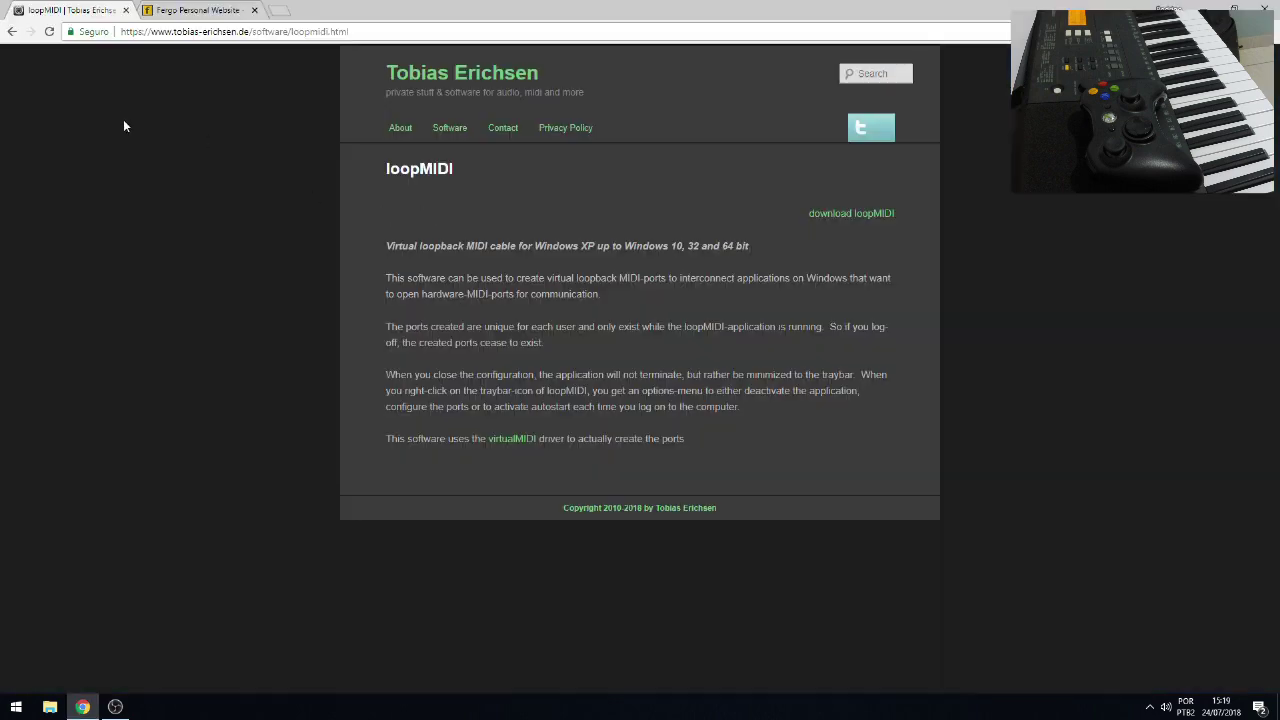
pyautogui.click(188, 33)
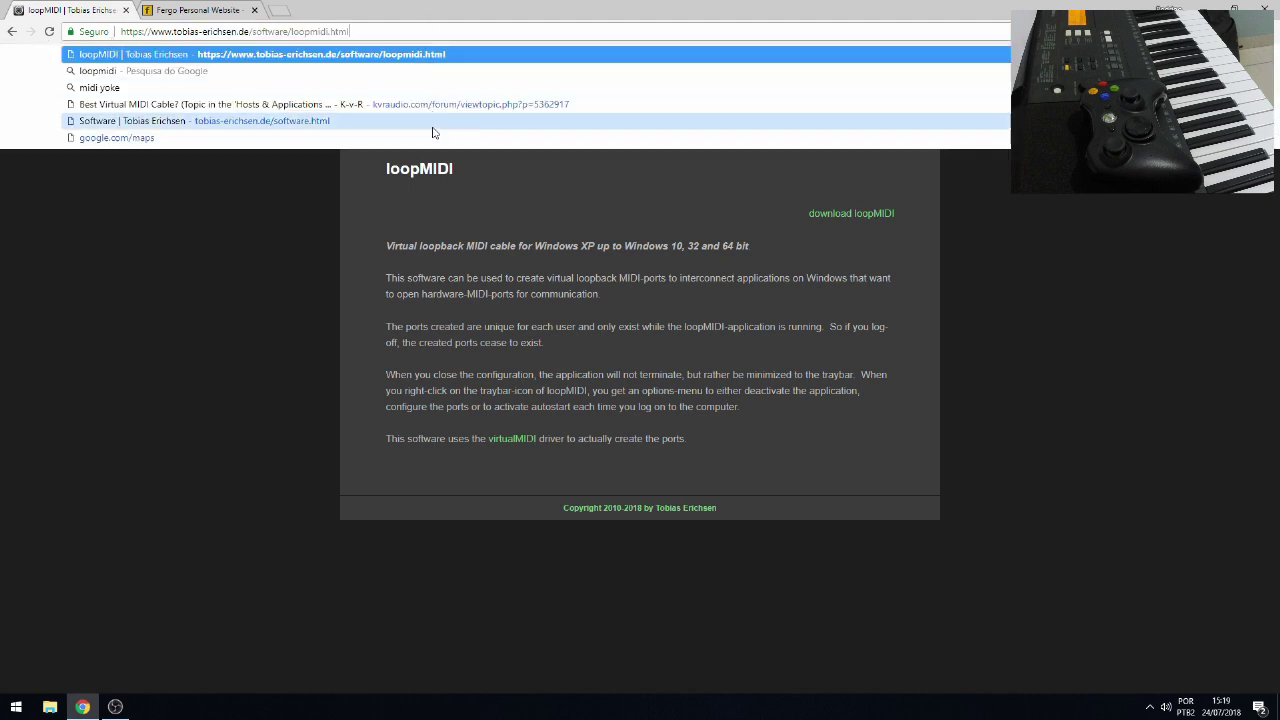
pyautogui.click(251, 224)
pyautogui.moveTo(380, 168); pyautogui.dragTo(492, 179)
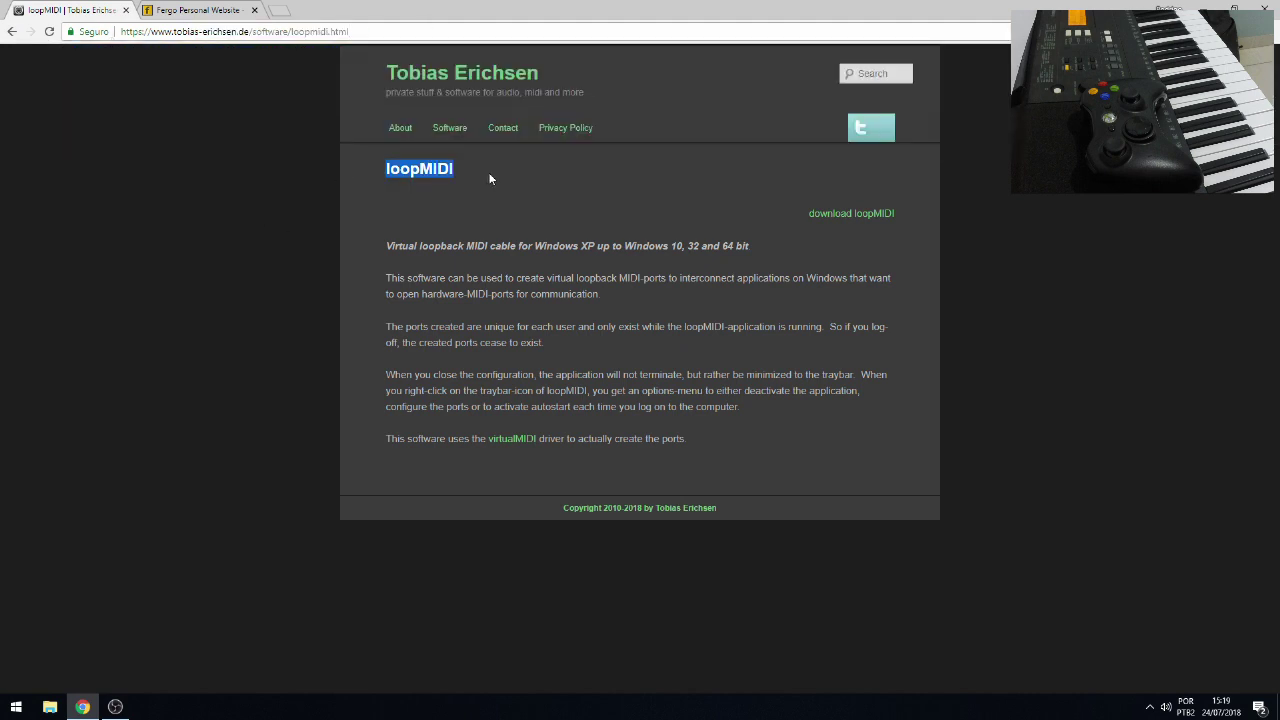
pyautogui.click(490, 178)
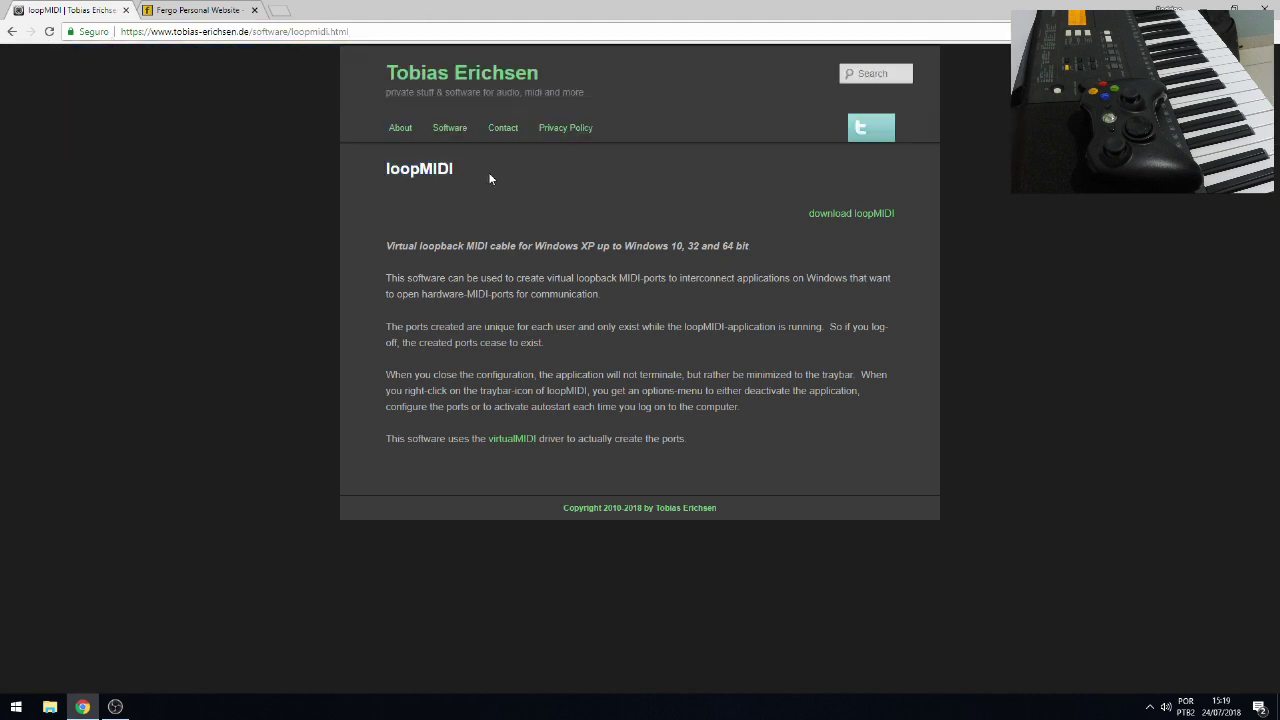
# - Minimise the browser, launch loopMIDI from the desktop, and reposition its window with the Setup page shown
pyautogui.click(1210, 8)
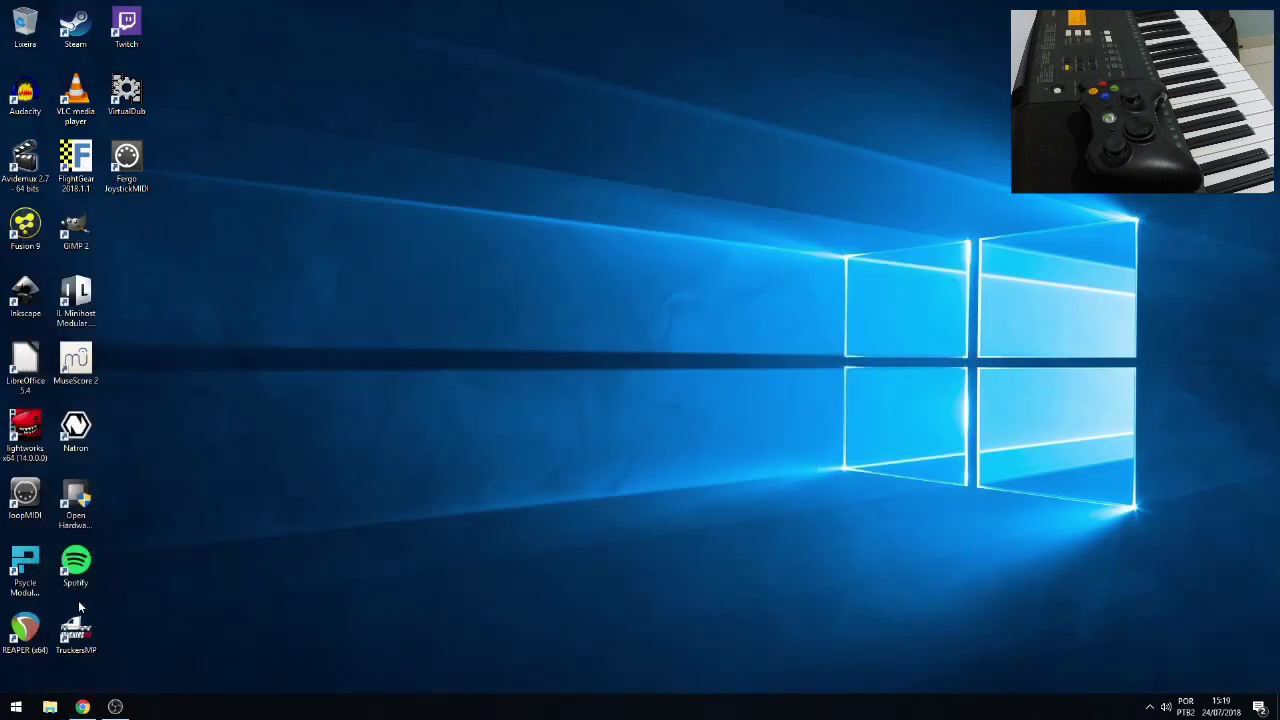
pyautogui.doubleClick(25, 495)
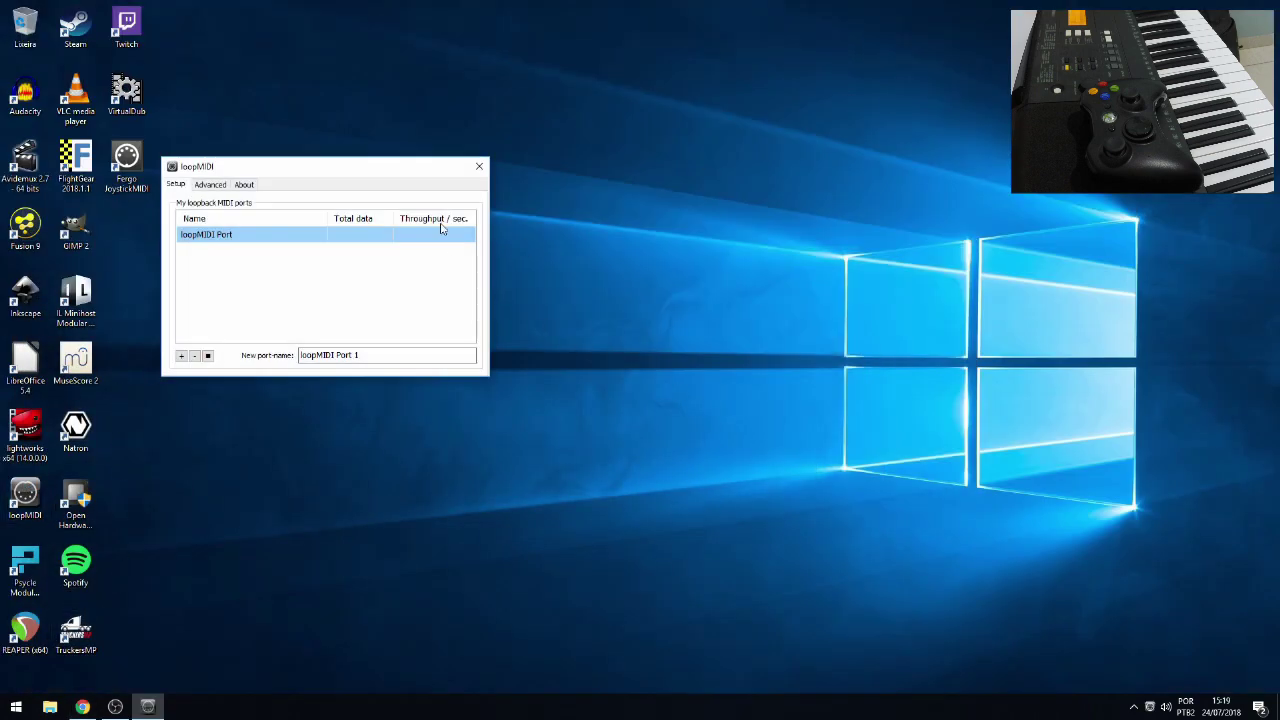
pyautogui.click(730, 211)
pyautogui.click(697, 211)
pyautogui.click(730, 211)
pyautogui.click(699, 212)
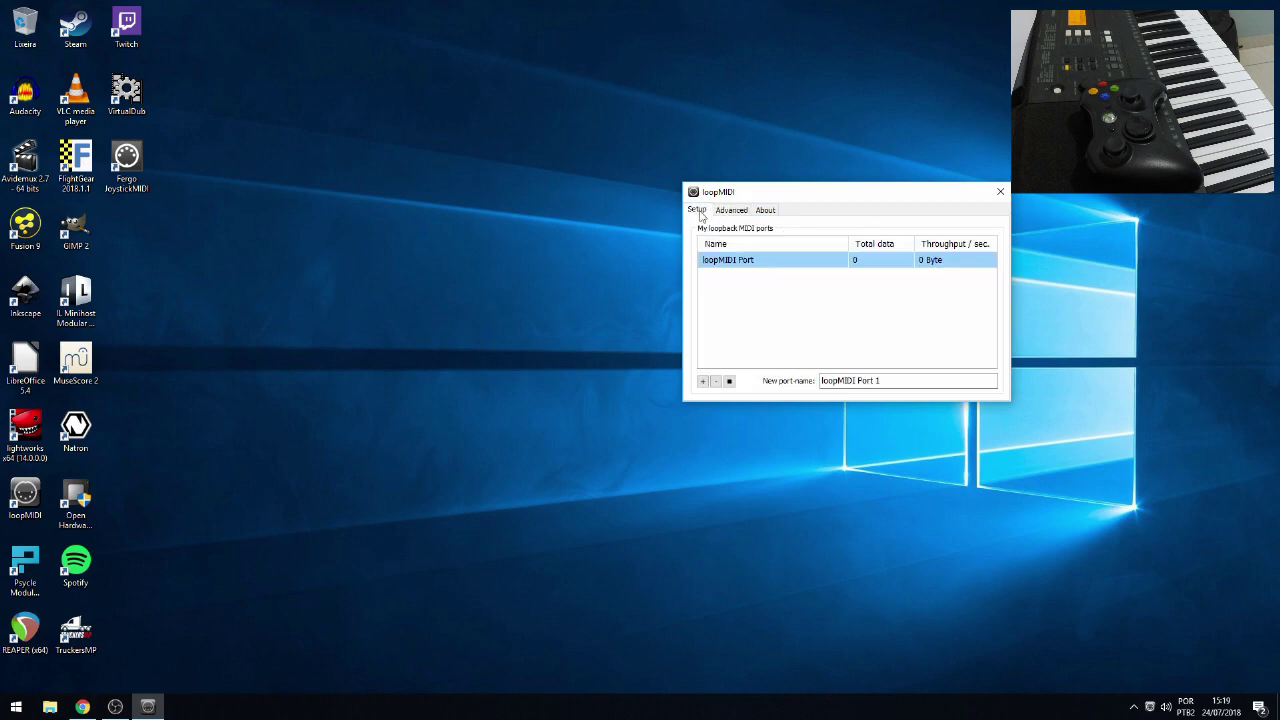
pyautogui.moveTo(823, 196); pyautogui.dragTo(945, 241)
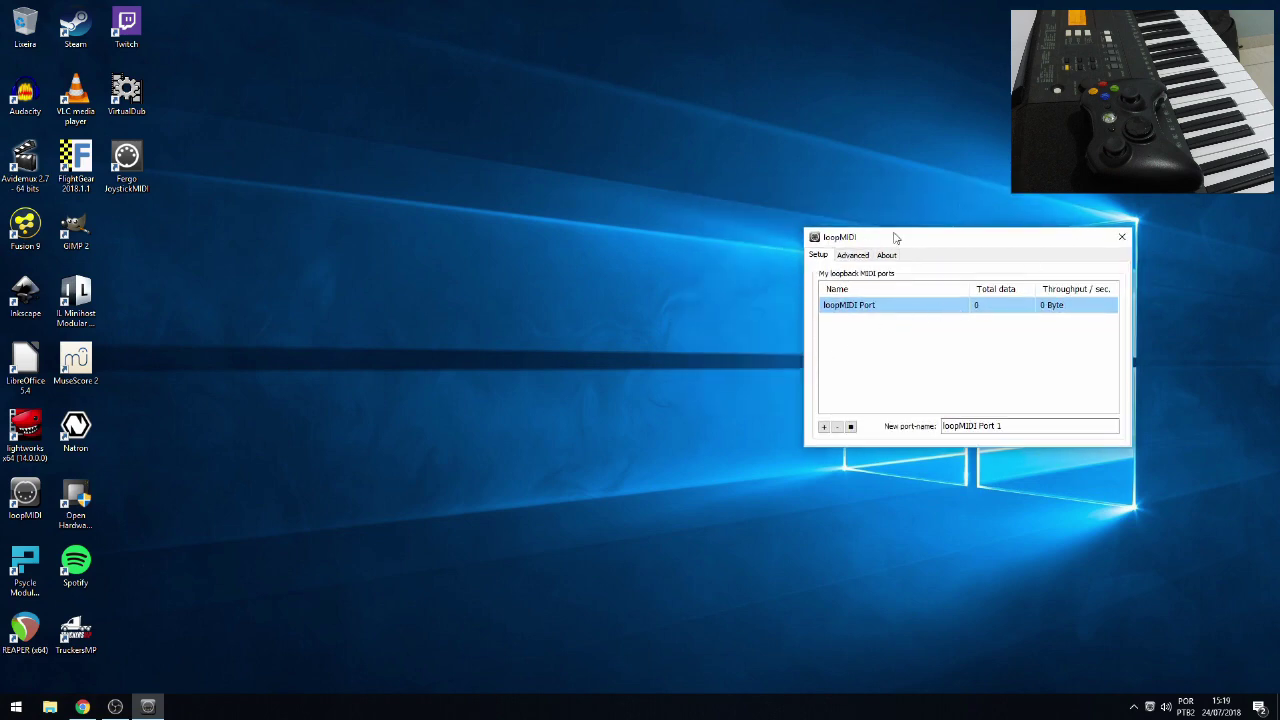
pyautogui.moveTo(835, 241); pyautogui.dragTo(851, 304)
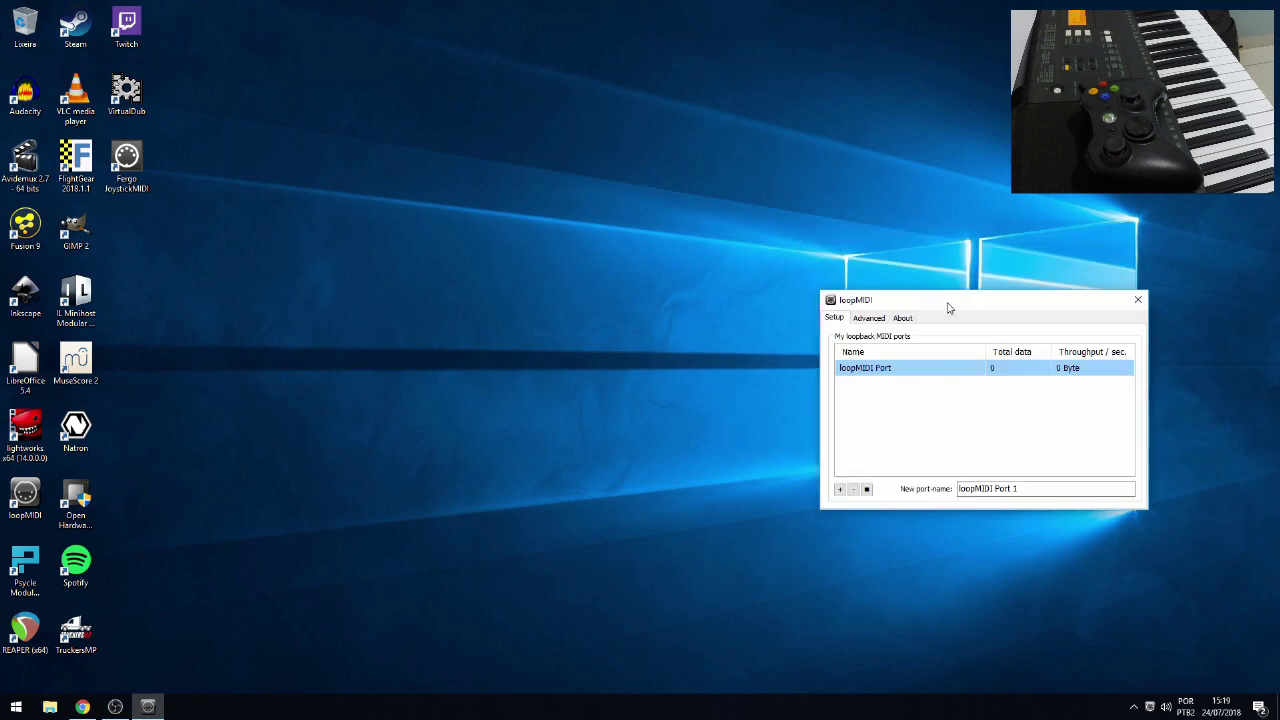
pyautogui.moveTo(949, 308); pyautogui.dragTo(937, 383)
# - Close the loopMIDI window to the tray and stop loopMIDI completely from its tray options
pyautogui.click(1144, 365)
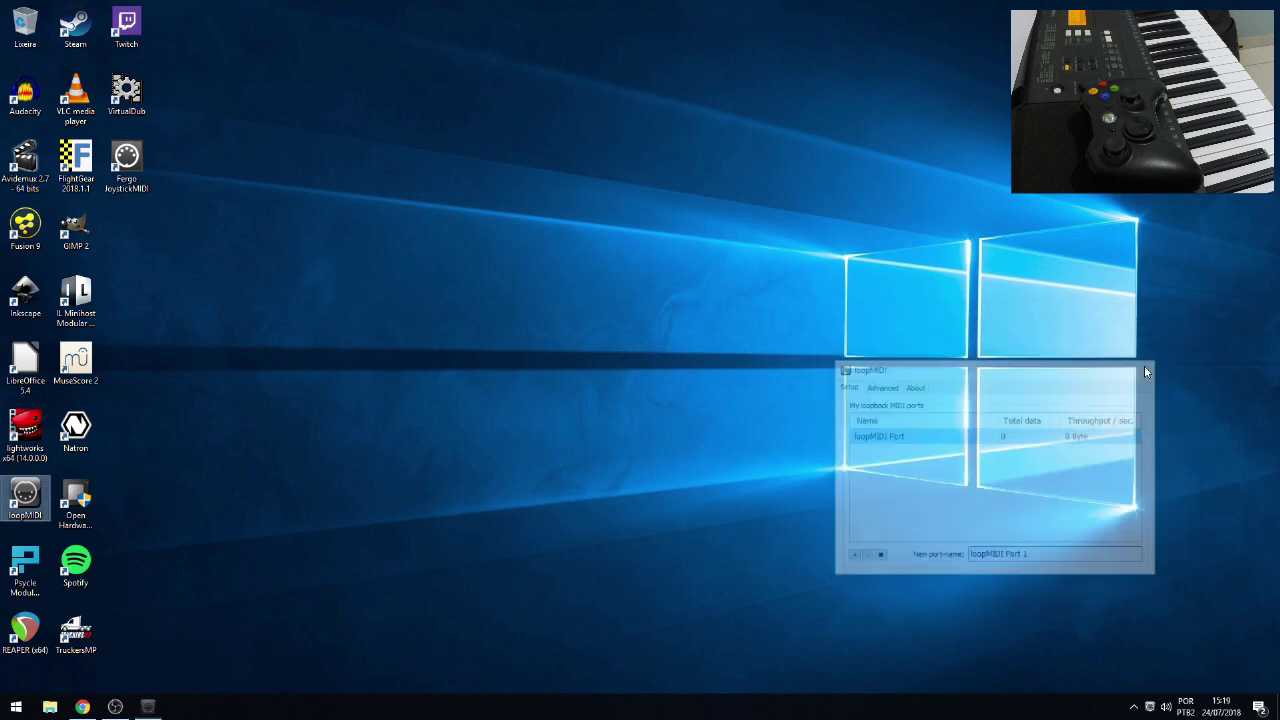
pyautogui.click(1149, 707)
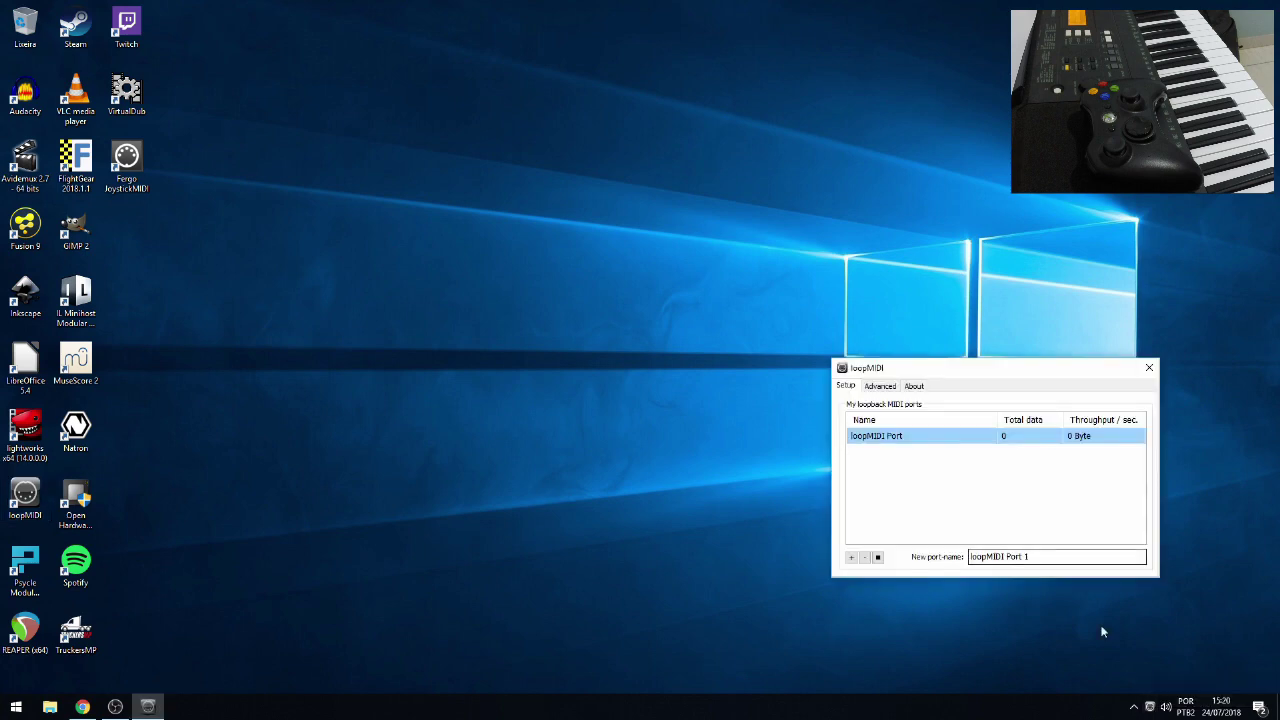
pyautogui.click(1149, 367)
pyautogui.rightClick(1150, 706)
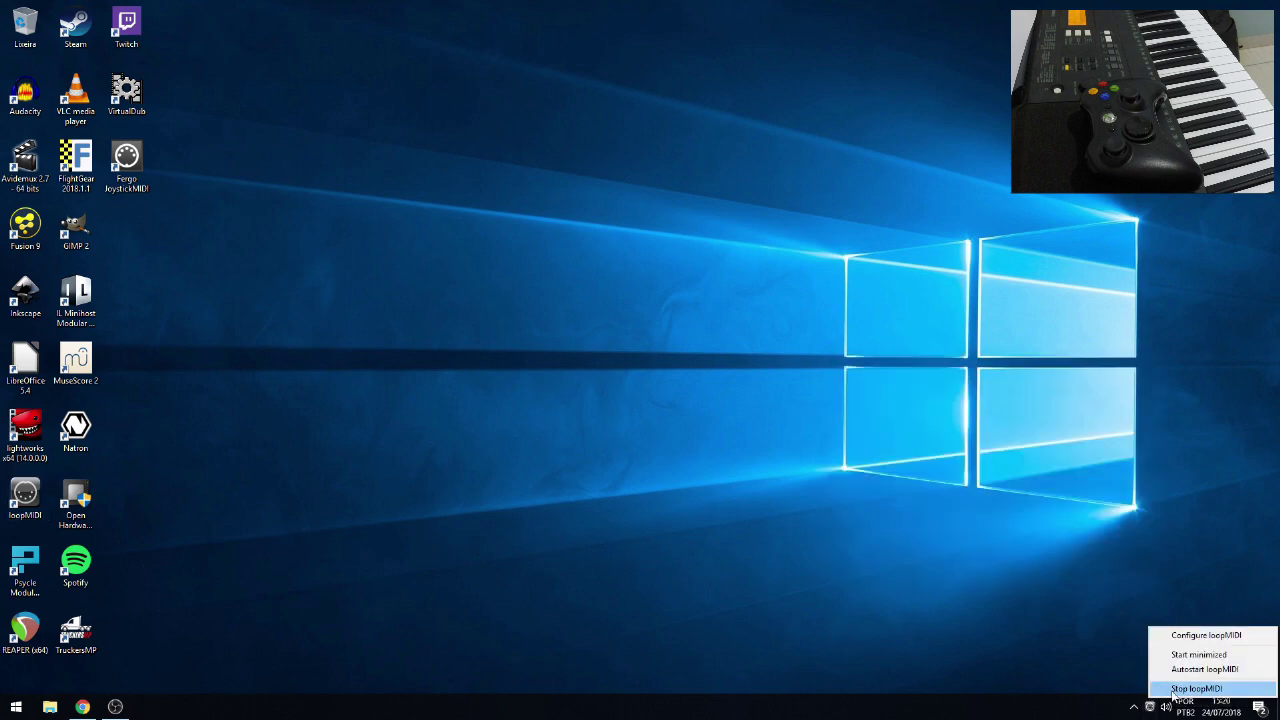
pyautogui.click(1235, 690)
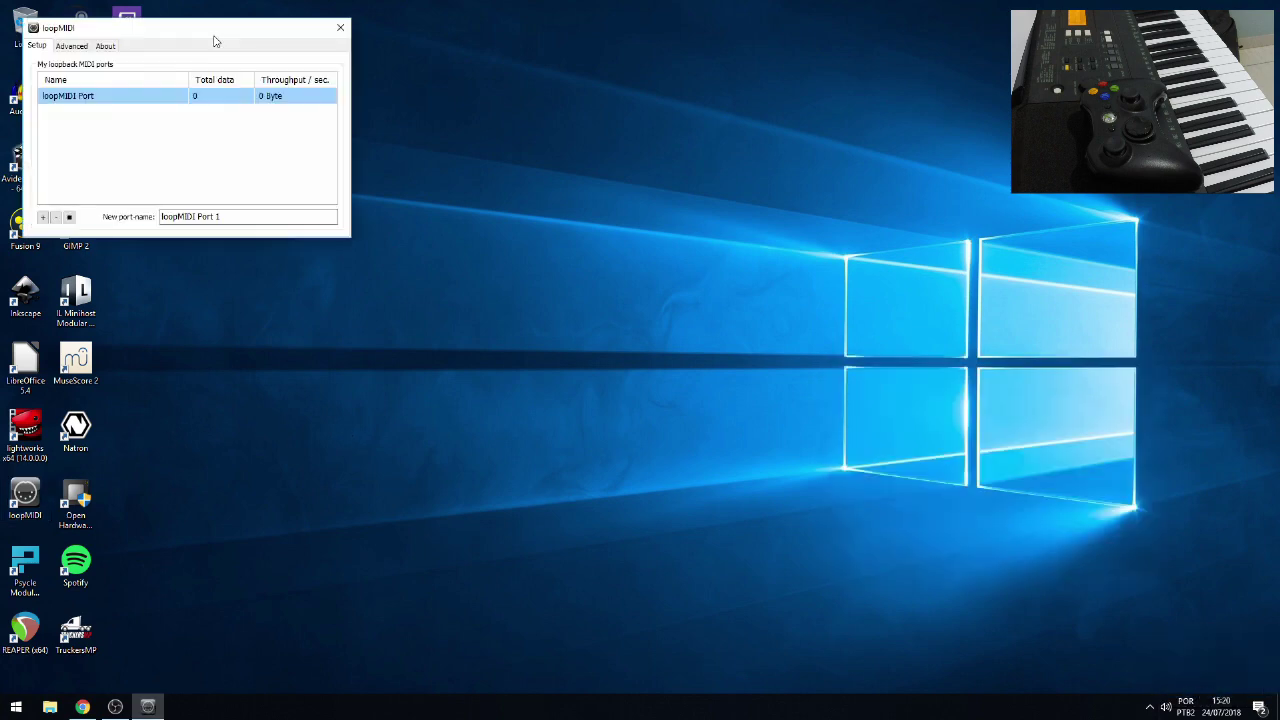
# - In the relaunched loopMIDI, delete the existing port and create a new one named loopMIDI Port
pyautogui.moveTo(210, 35); pyautogui.dragTo(1037, 263)
pyautogui.click(896, 444)
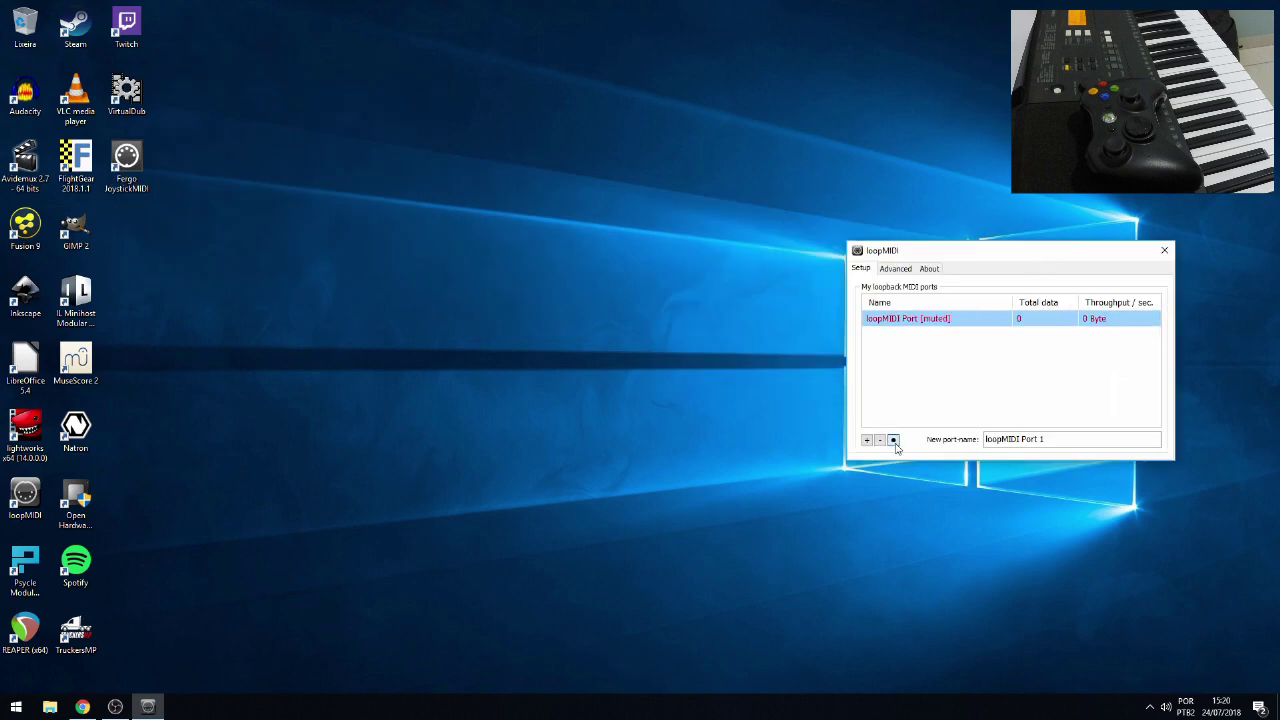
pyautogui.click(880, 441)
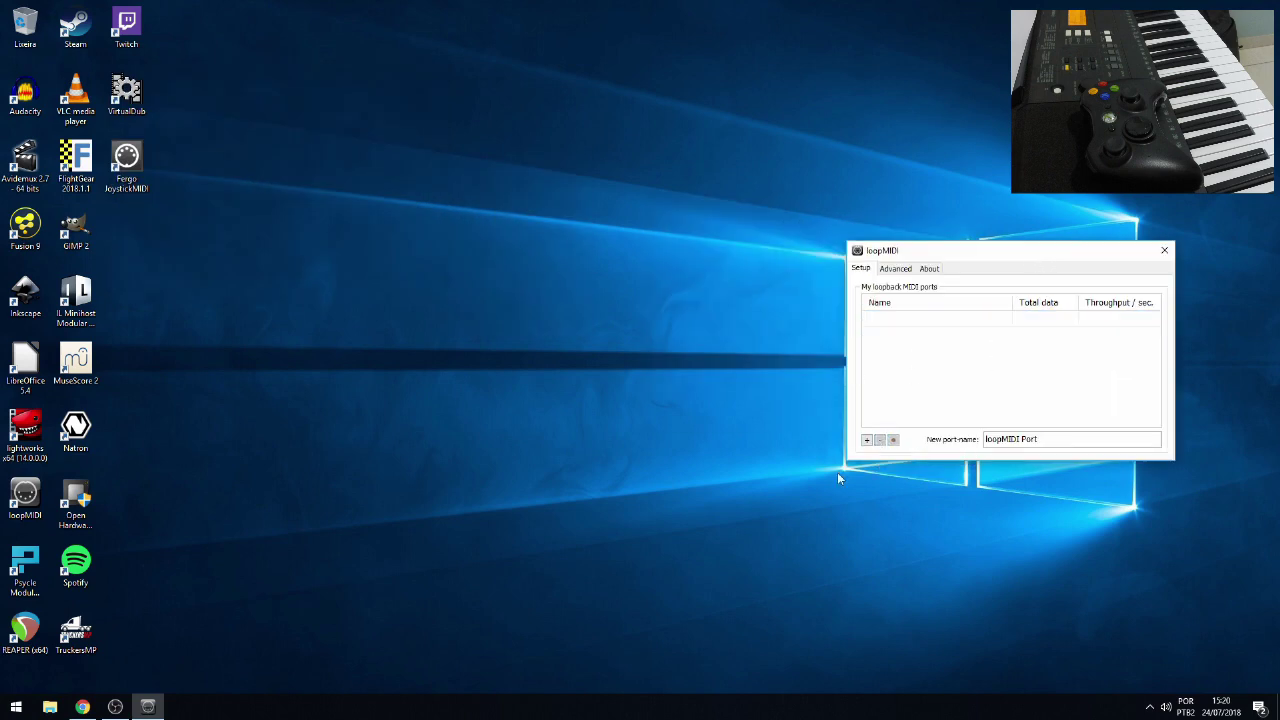
pyautogui.click(867, 441)
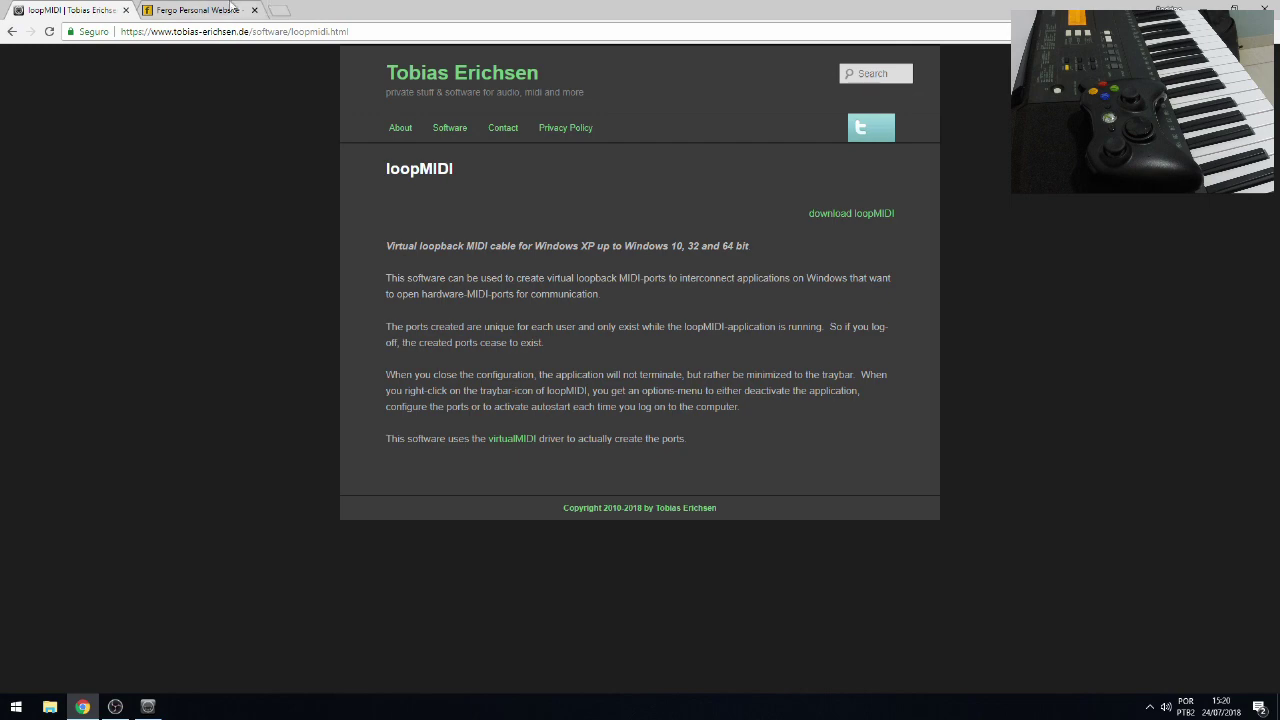
# - View the Fergo JoystickMIDI web page in the browser and launch Fergo JoystickMIDI from the desktop, dismissing its startup message
pyautogui.click(197, 10)
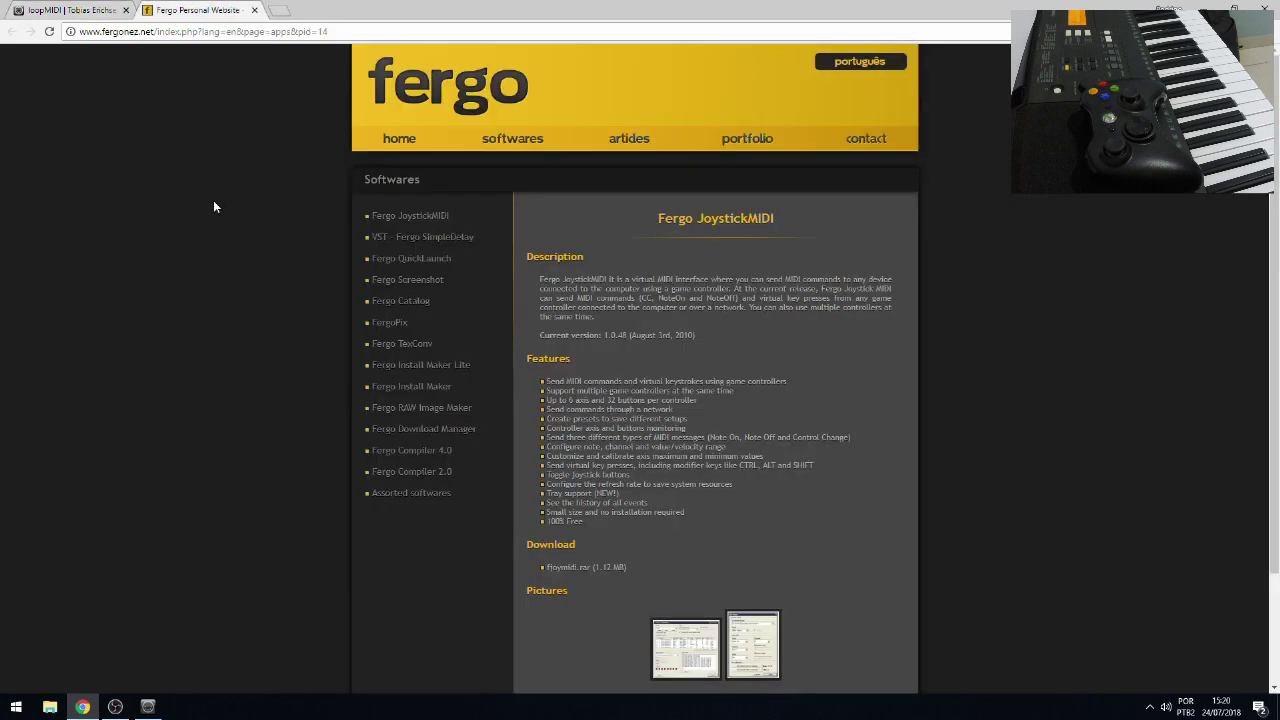
pyautogui.click(1205, 5)
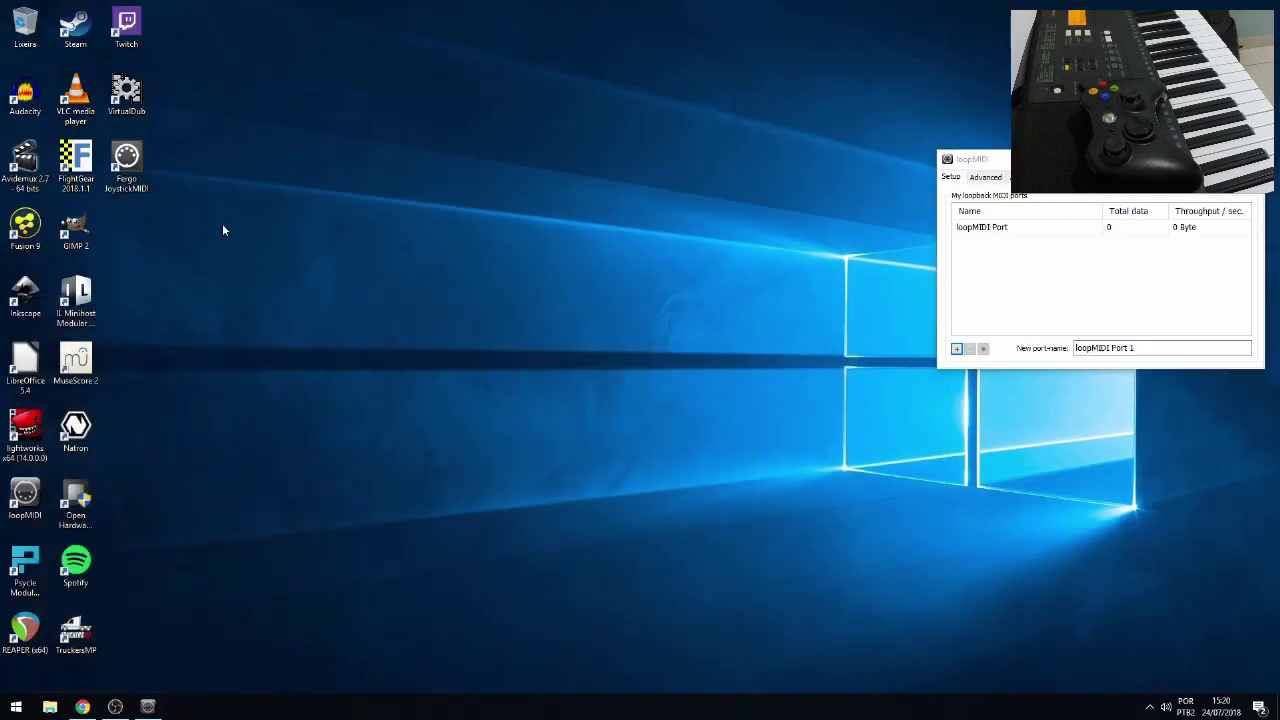
pyautogui.click(128, 185)
pyautogui.doubleClick(128, 185)
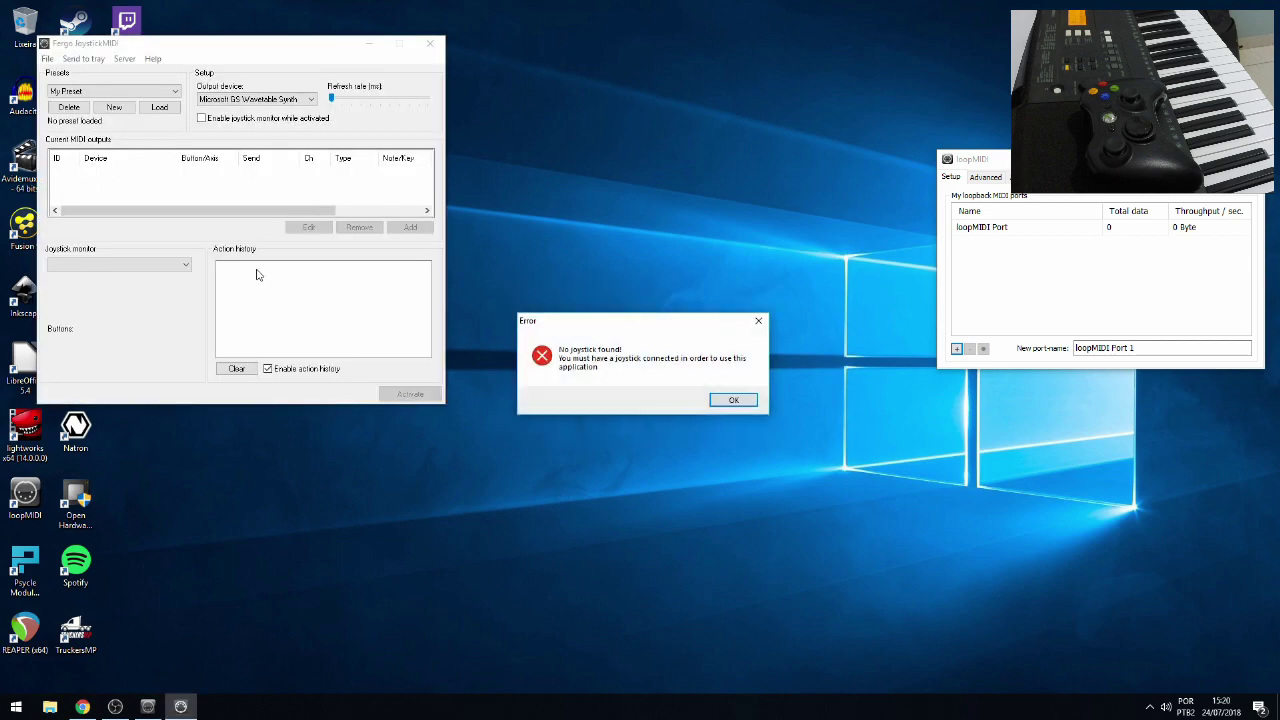
pyautogui.click(734, 401)
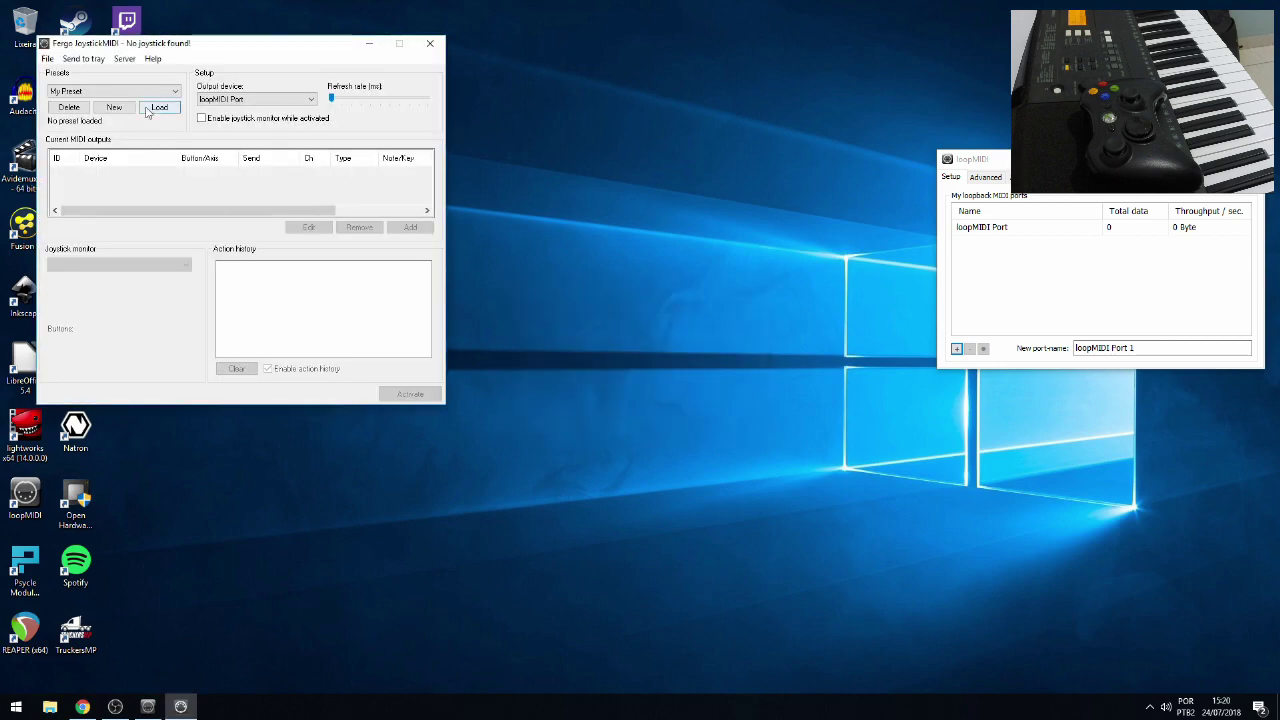
# - Delete the existing preset My Preset and move the Fergo JoystickMIDI window clear of the desktop icons
pyautogui.click(72, 109)
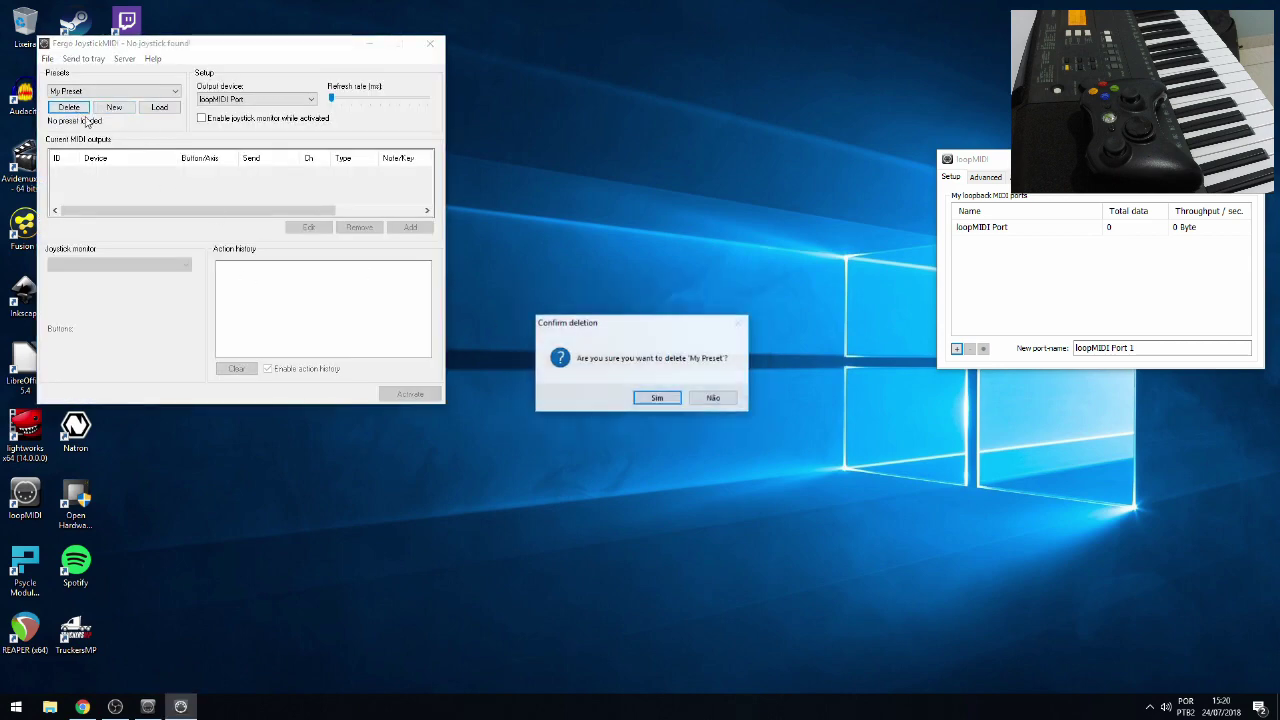
pyautogui.click(656, 398)
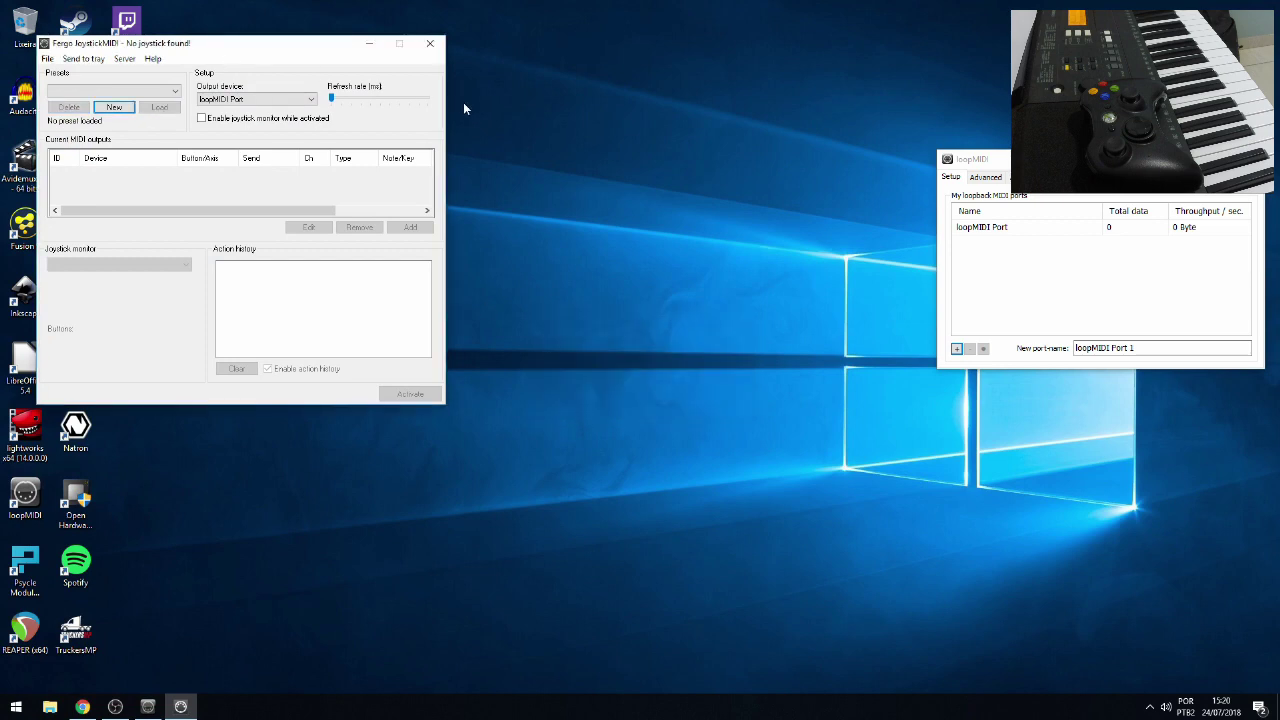
pyautogui.moveTo(300, 51); pyautogui.dragTo(380, 83)
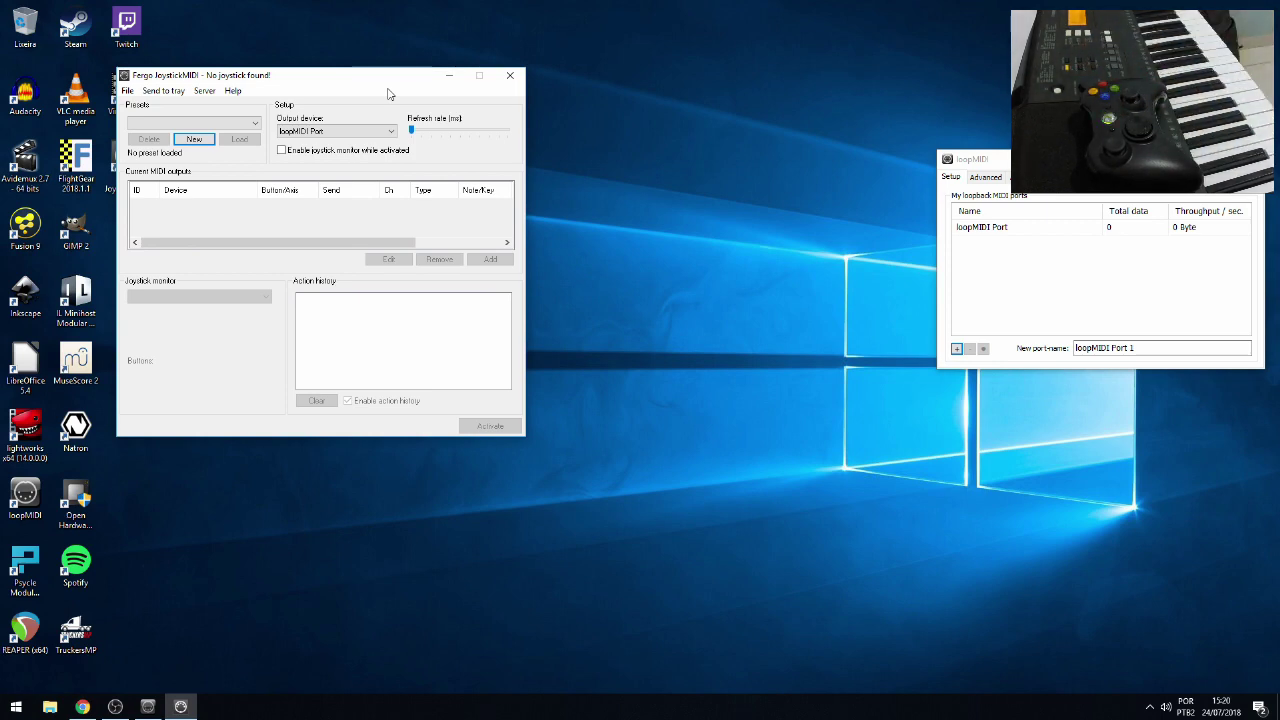
# - With loopMIDI Port as the output device, create a new preset named My Preset and load it
pyautogui.click(340, 131)
pyautogui.click(320, 141)
pyautogui.click(195, 139)
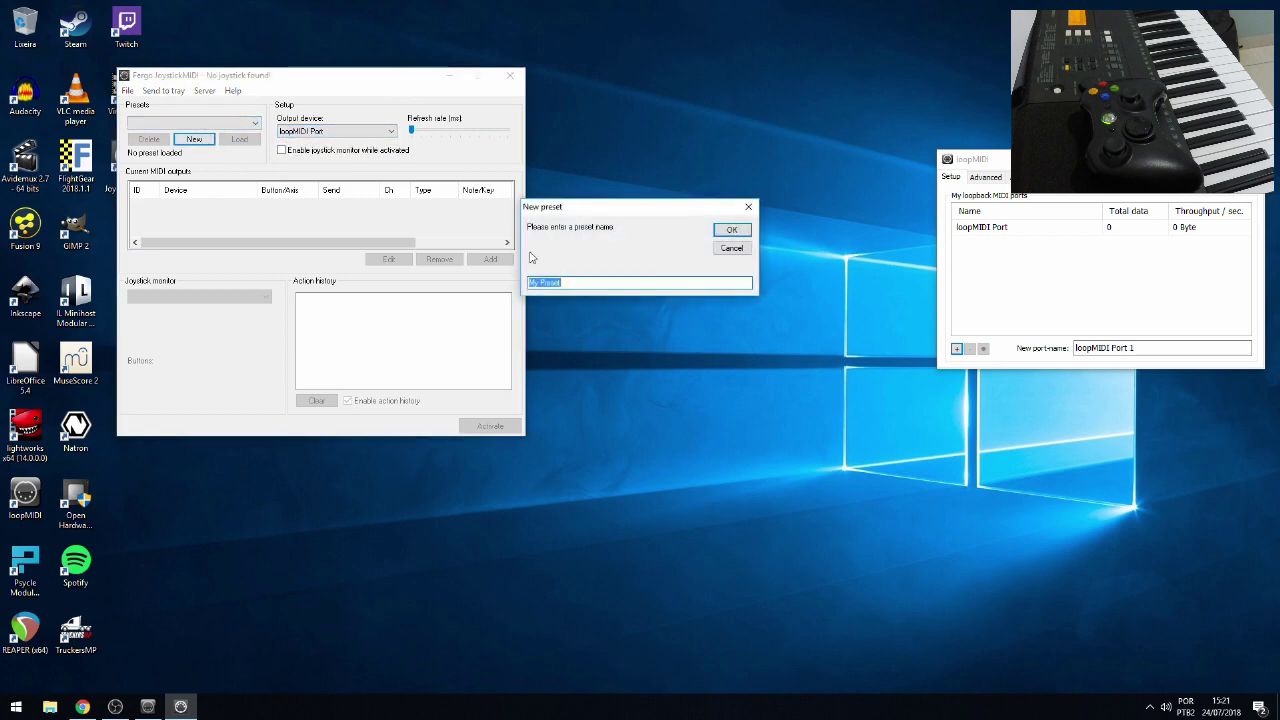
pyautogui.click(731, 229)
pyautogui.moveTo(318, 80); pyautogui.dragTo(512, 115)
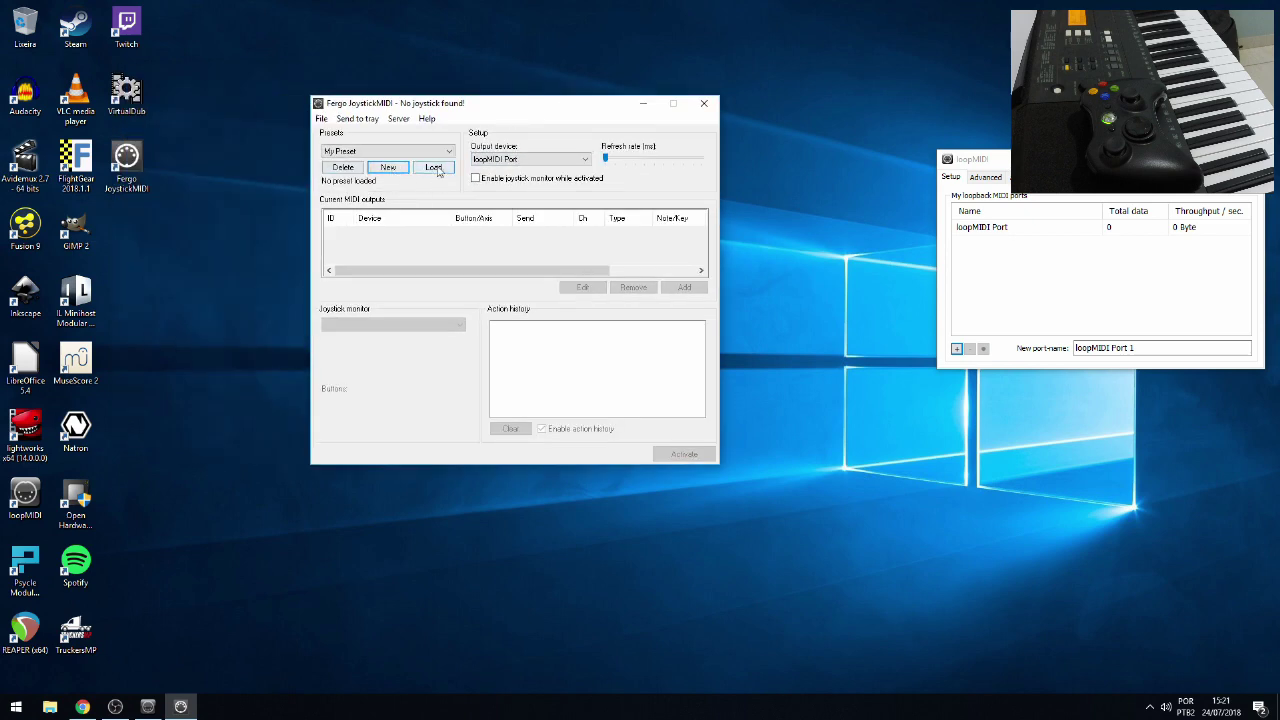
pyautogui.click(430, 169)
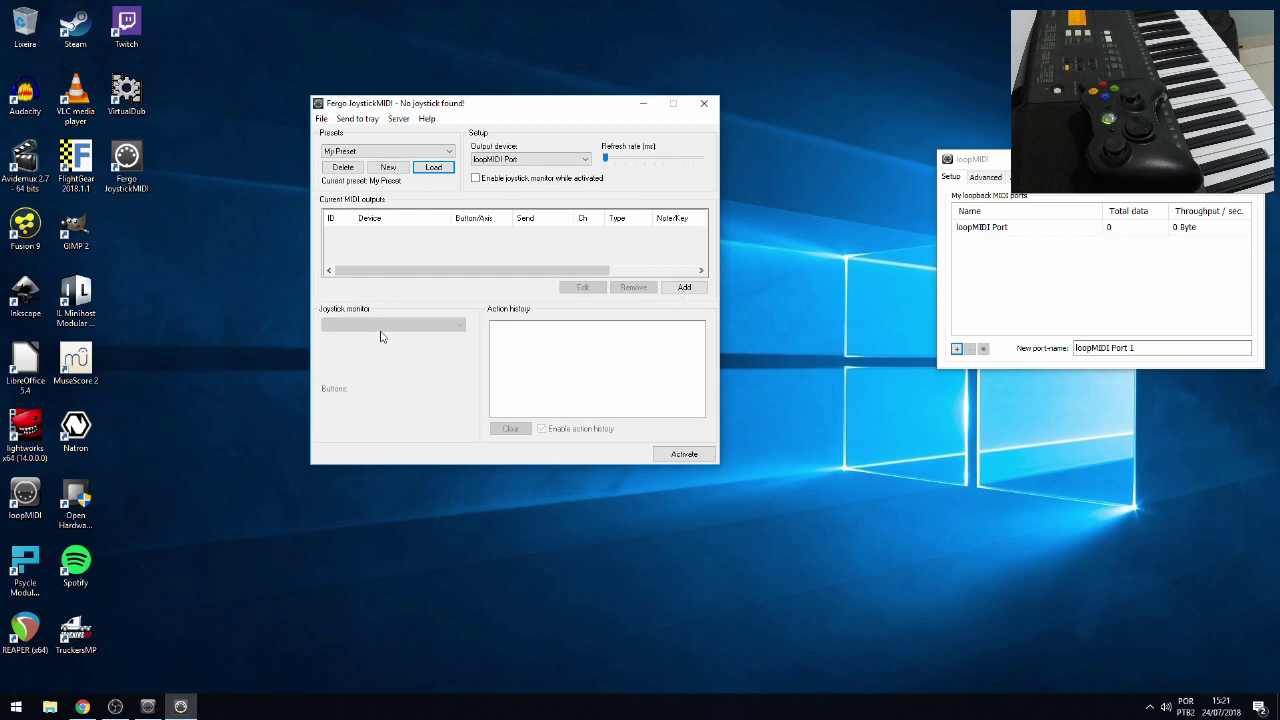
# - Restart Fergo JoystickMIDI to detect the connected game controller and move its window toward the middle of the desktop
pyautogui.click(704, 103)
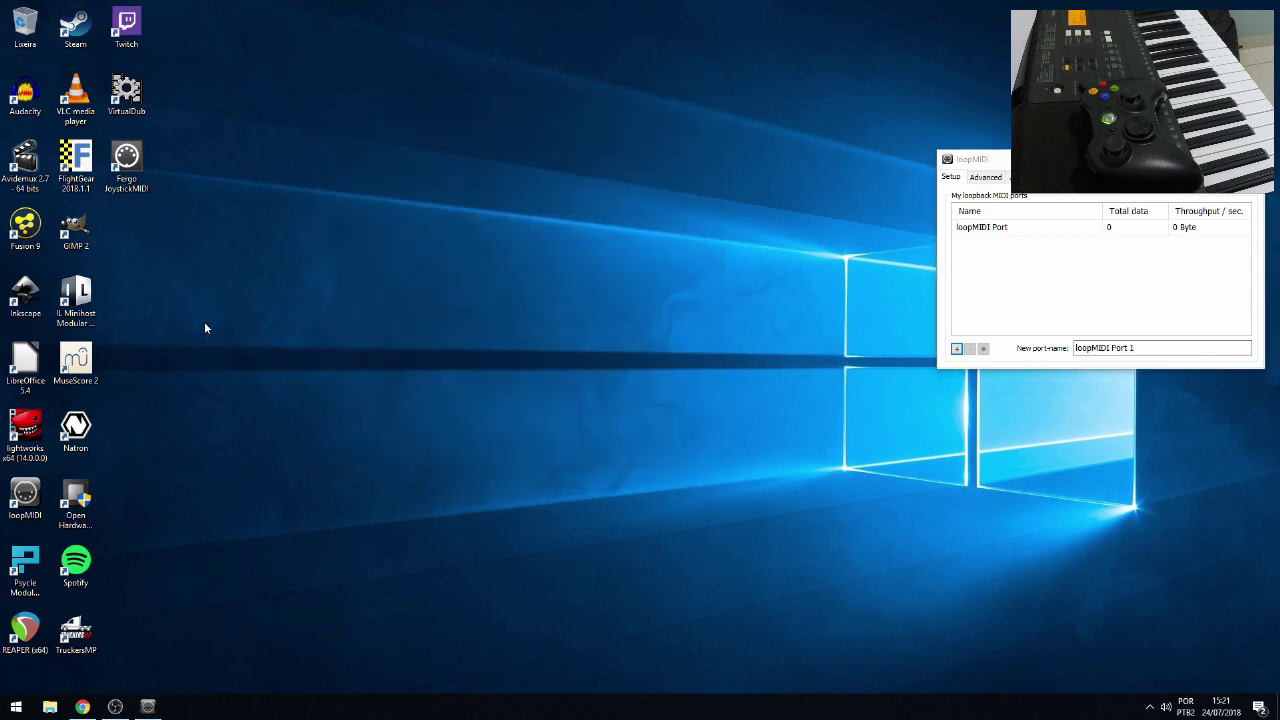
pyautogui.doubleClick(118, 173)
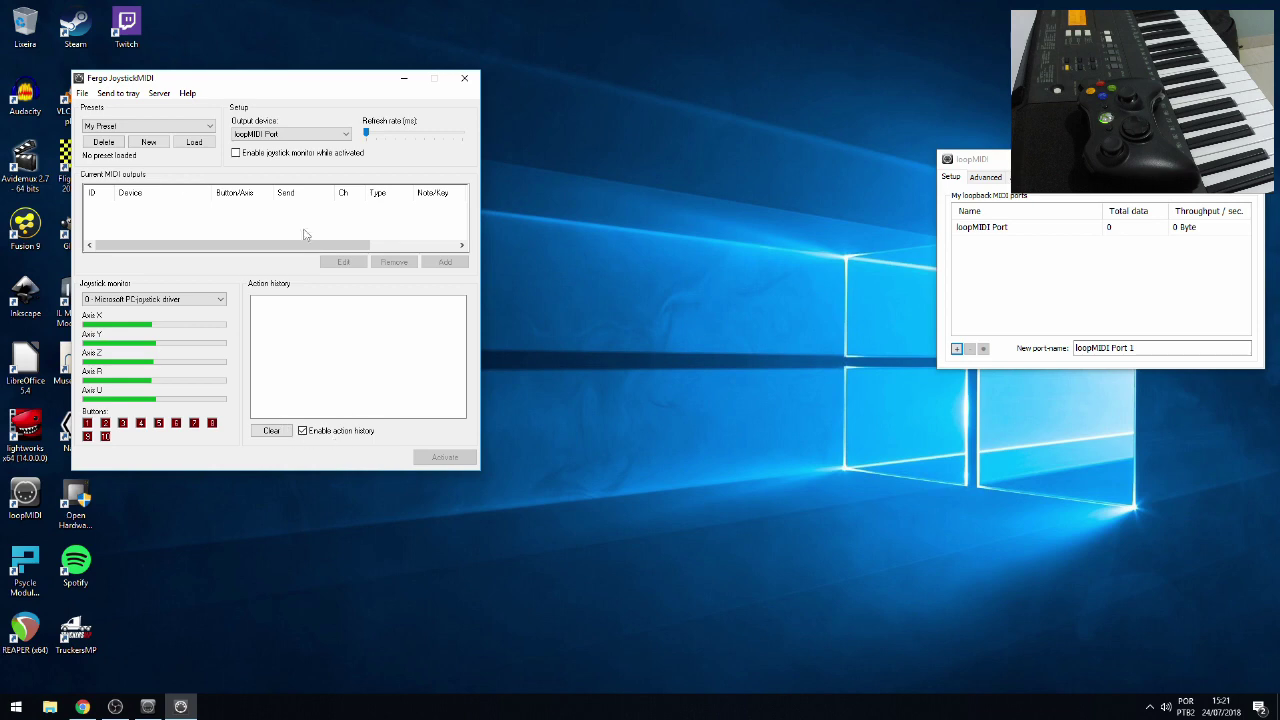
pyautogui.moveTo(280, 92); pyautogui.dragTo(475, 124)
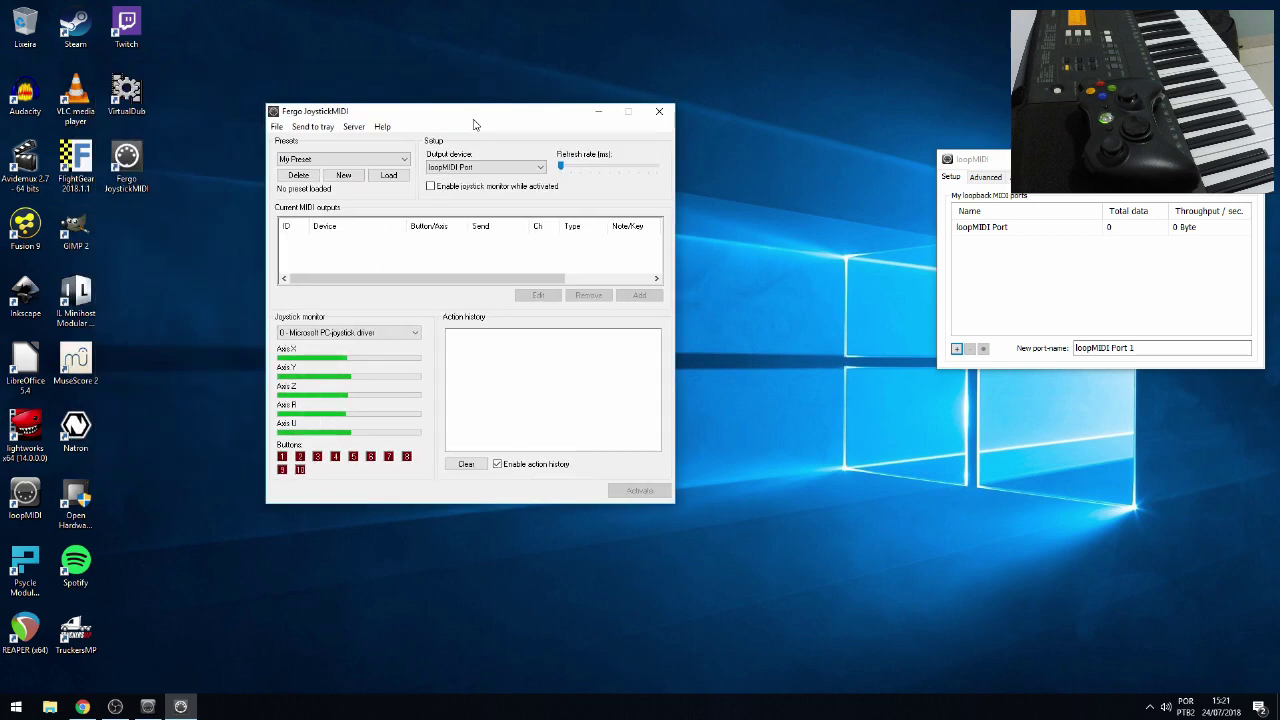
# - Review the available output devices and load the preset My Preset
pyautogui.click(486, 168)
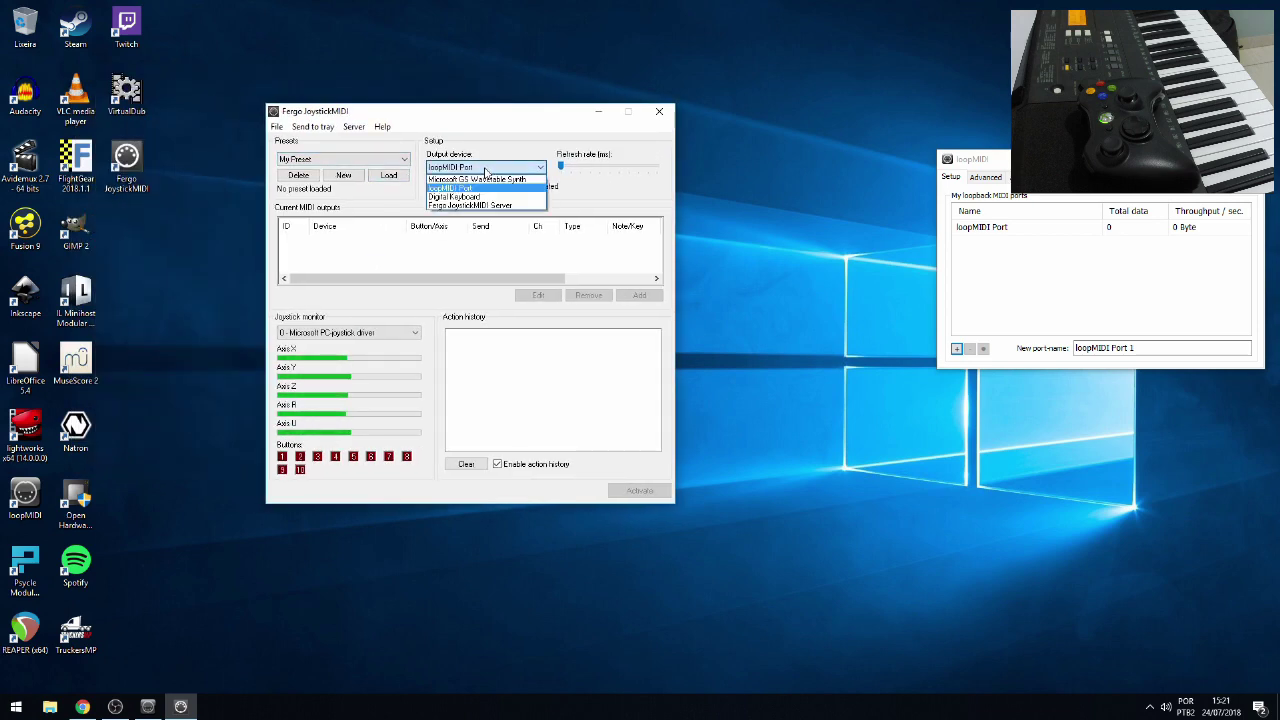
pyautogui.click(504, 166)
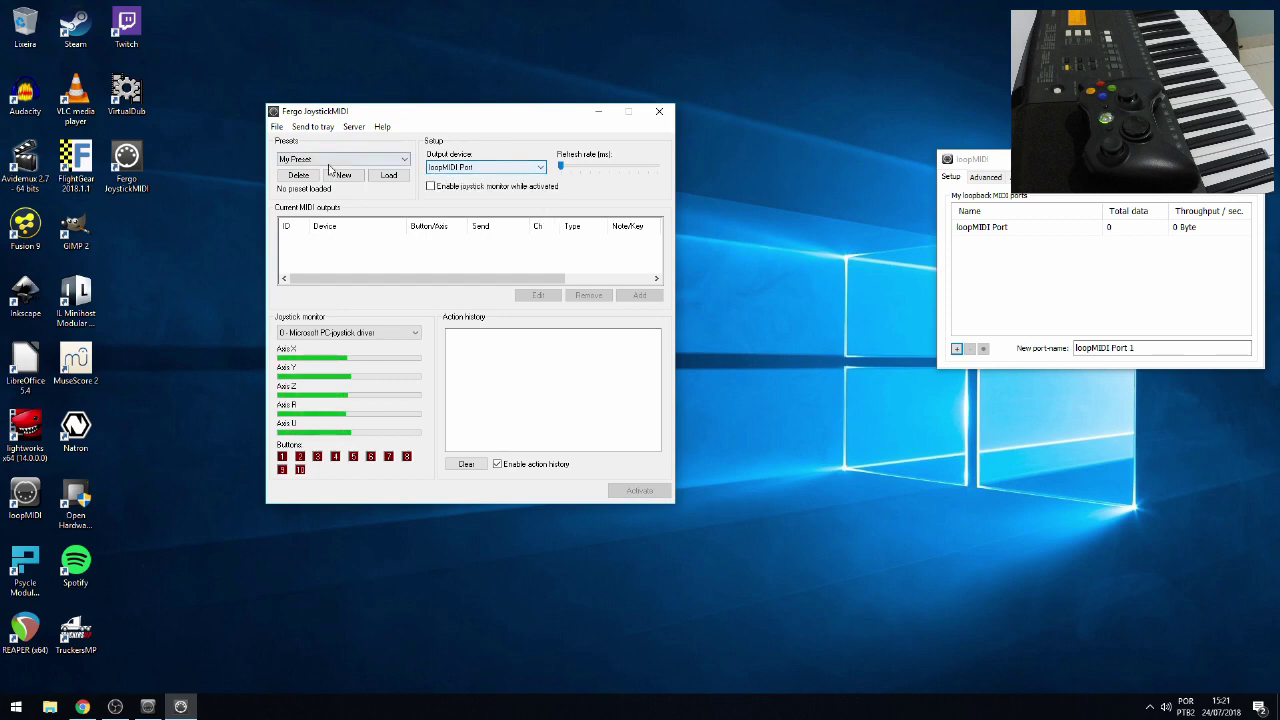
pyautogui.click(323, 163)
pyautogui.click(326, 168)
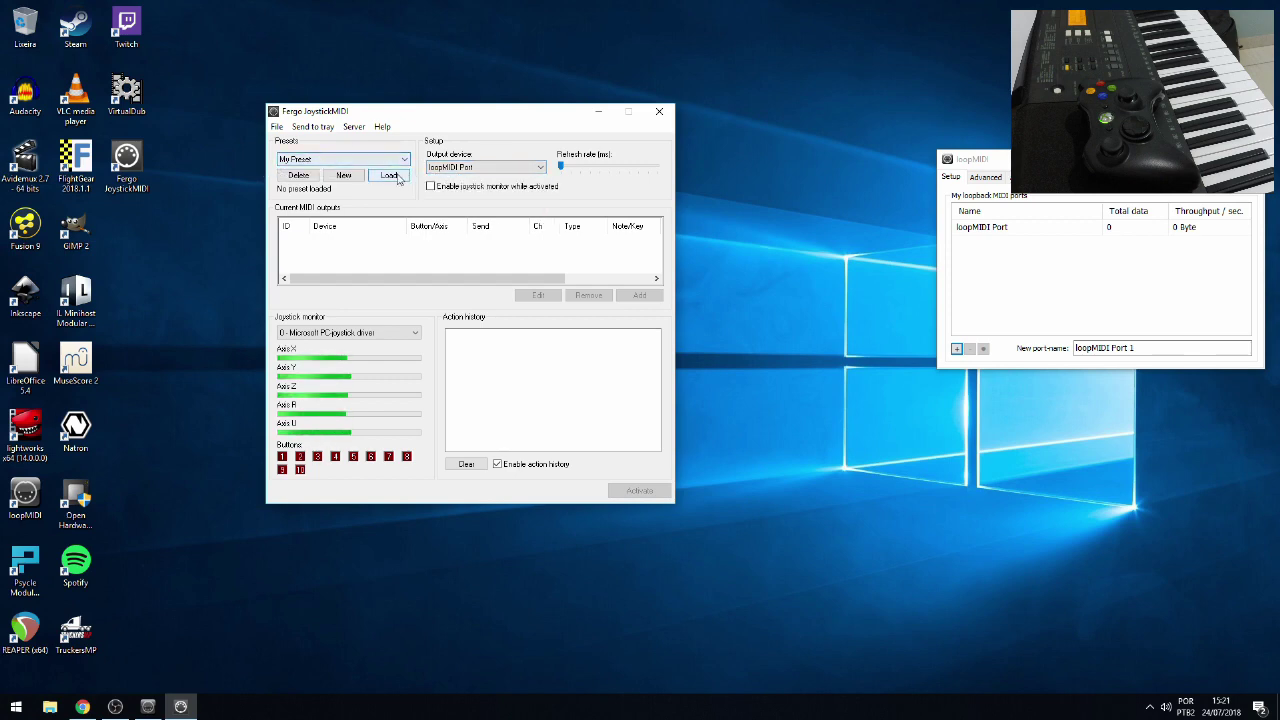
pyautogui.click(395, 176)
# - Keep loopMIDI Port as the output device and select 0 - Microsoft PC-joystick driver for the joystick monitor
pyautogui.click(501, 167)
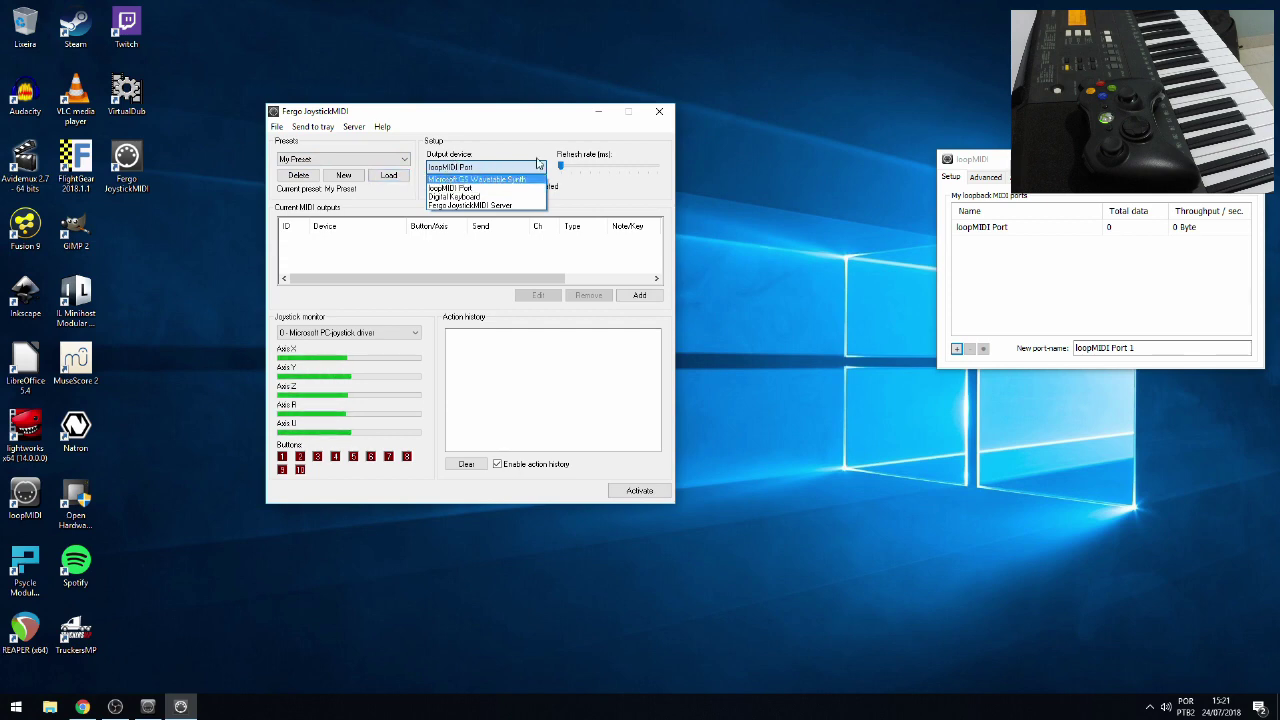
pyautogui.click(458, 167)
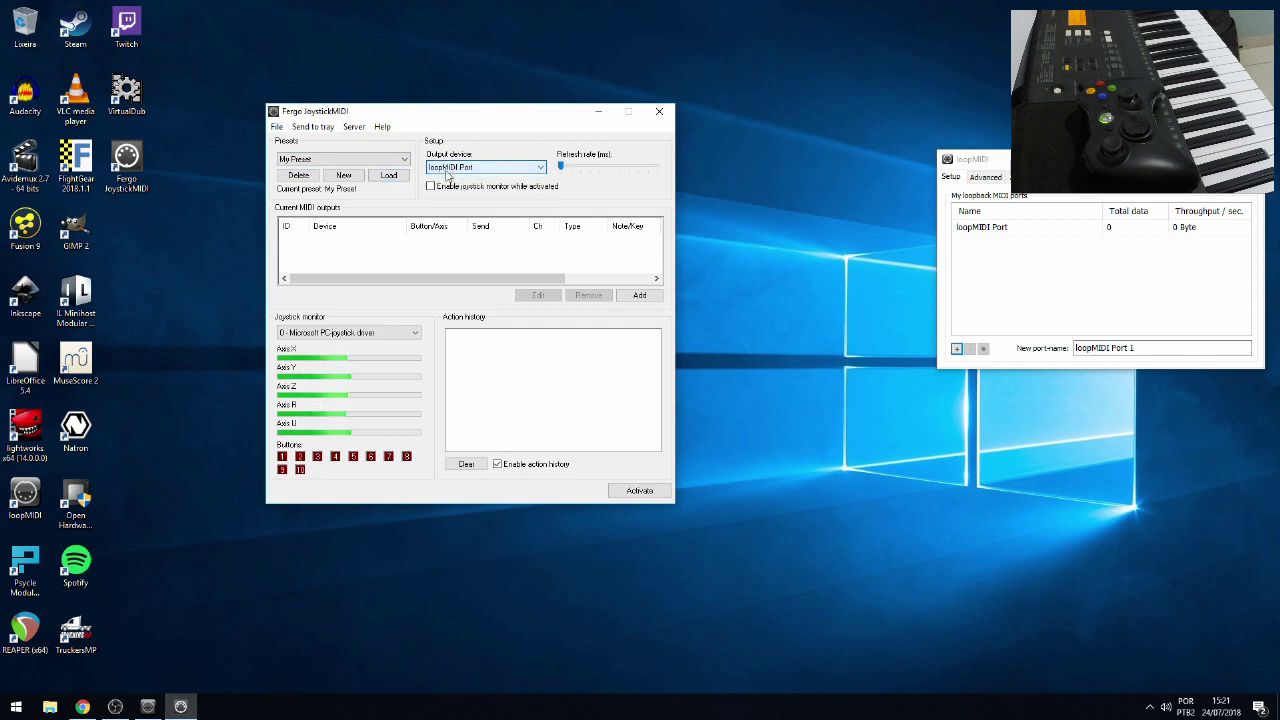
pyautogui.click(954, 229)
pyautogui.click(404, 334)
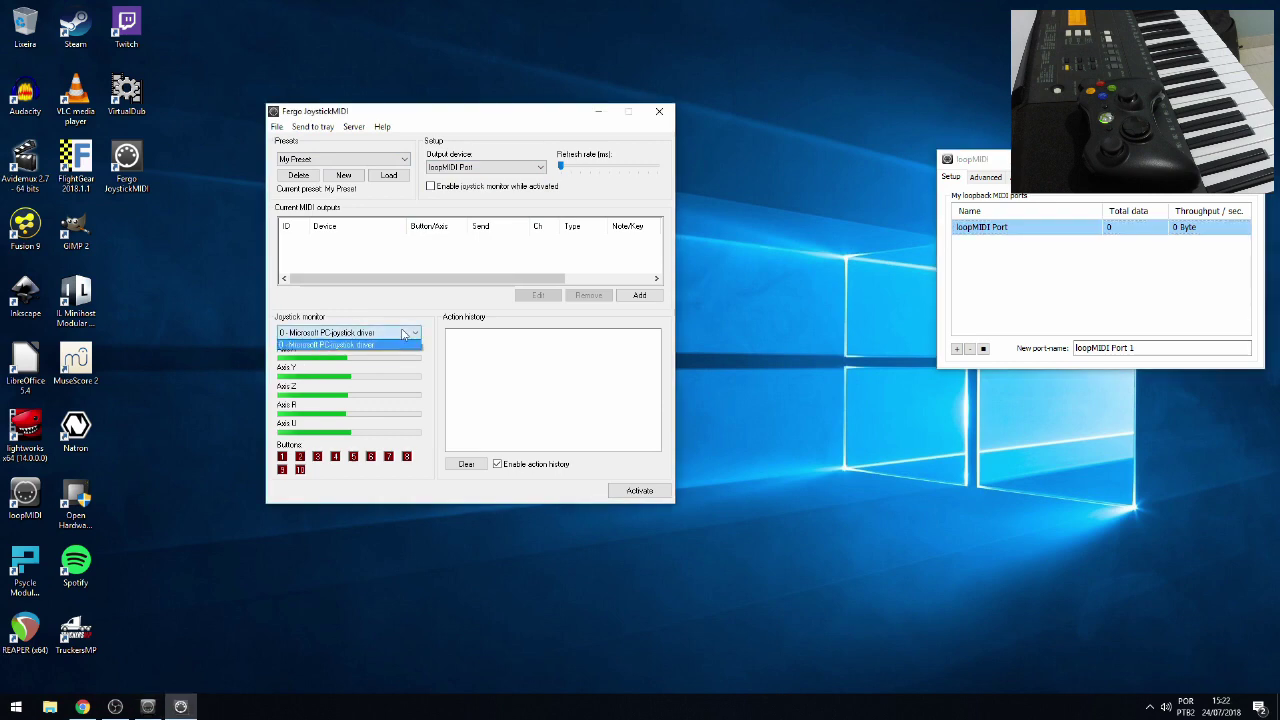
pyautogui.click(310, 344)
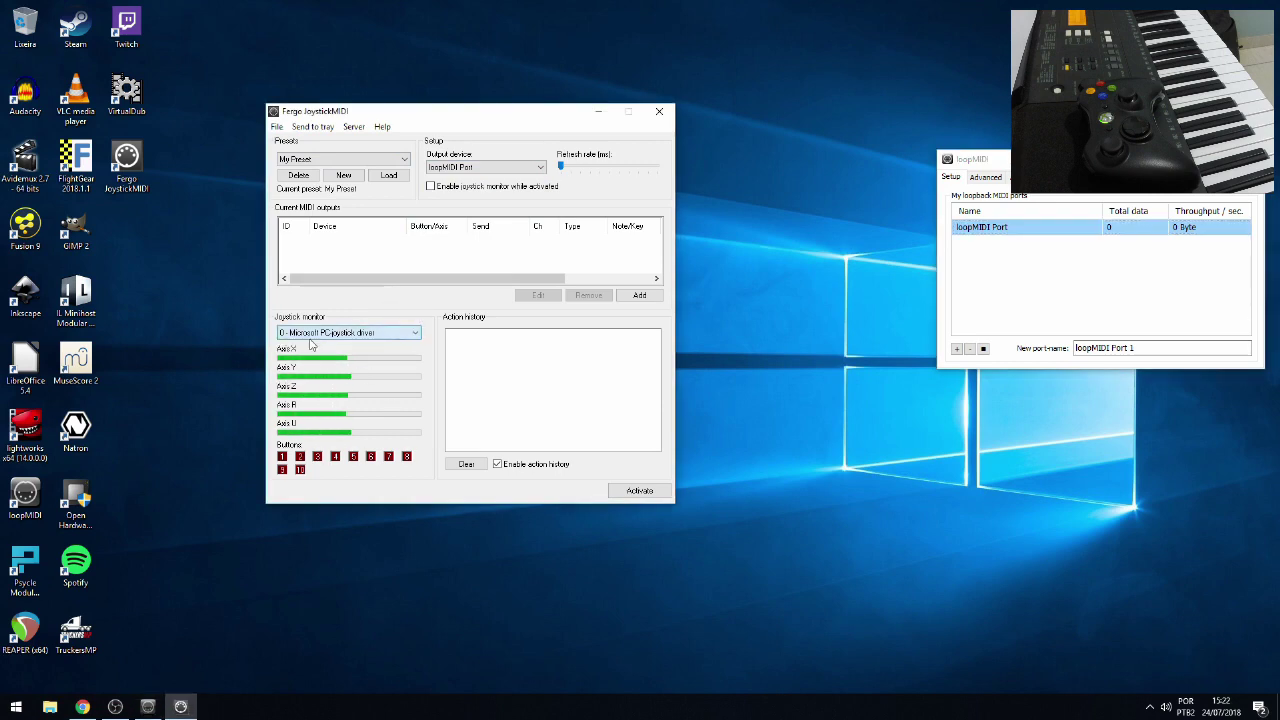
# - Keep the current joystick monitor device, start adding a new MIDI output, and move its dialog beside the preset controls
pyautogui.click(318, 335)
pyautogui.click(322, 337)
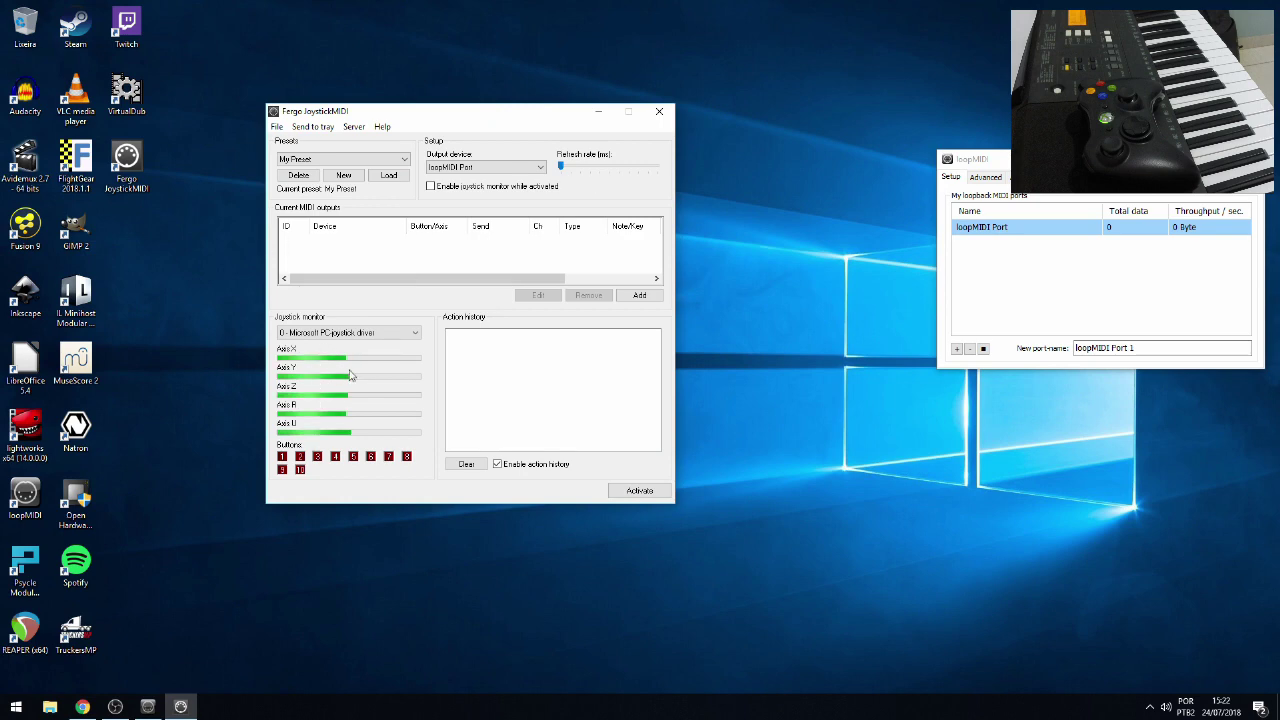
pyautogui.moveTo(400, 111); pyautogui.dragTo(477, 126)
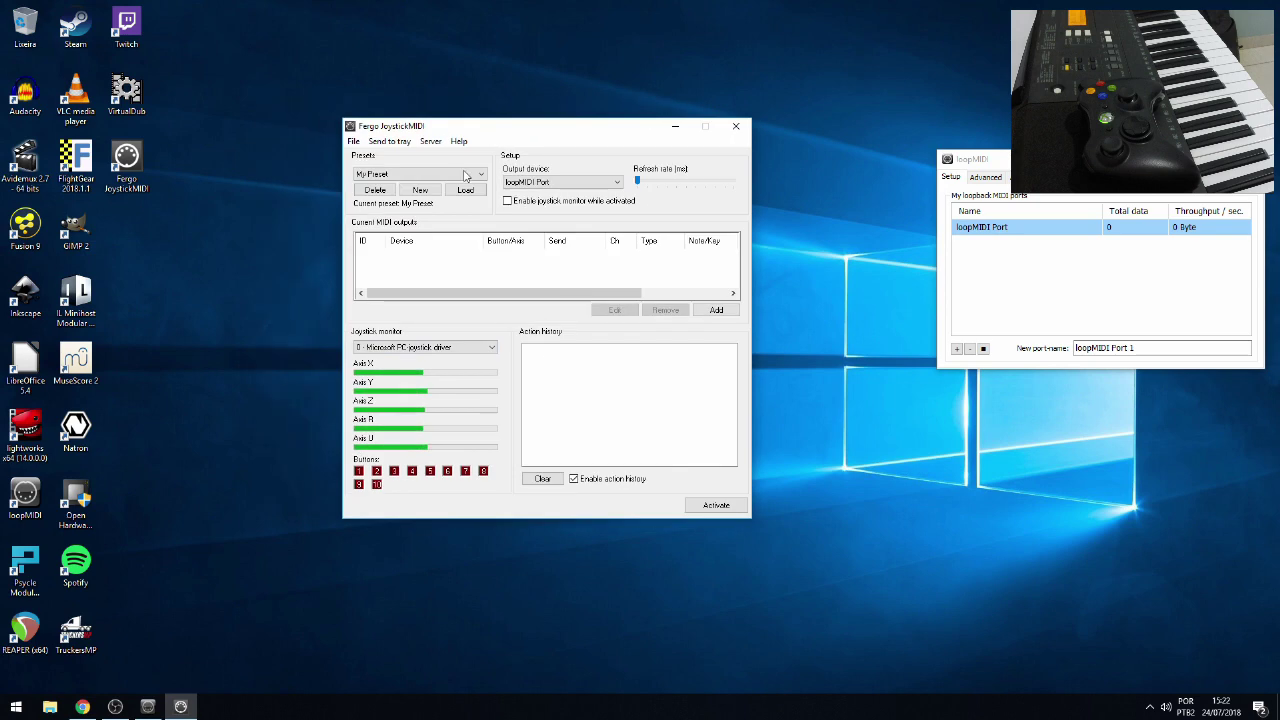
pyautogui.click(716, 314)
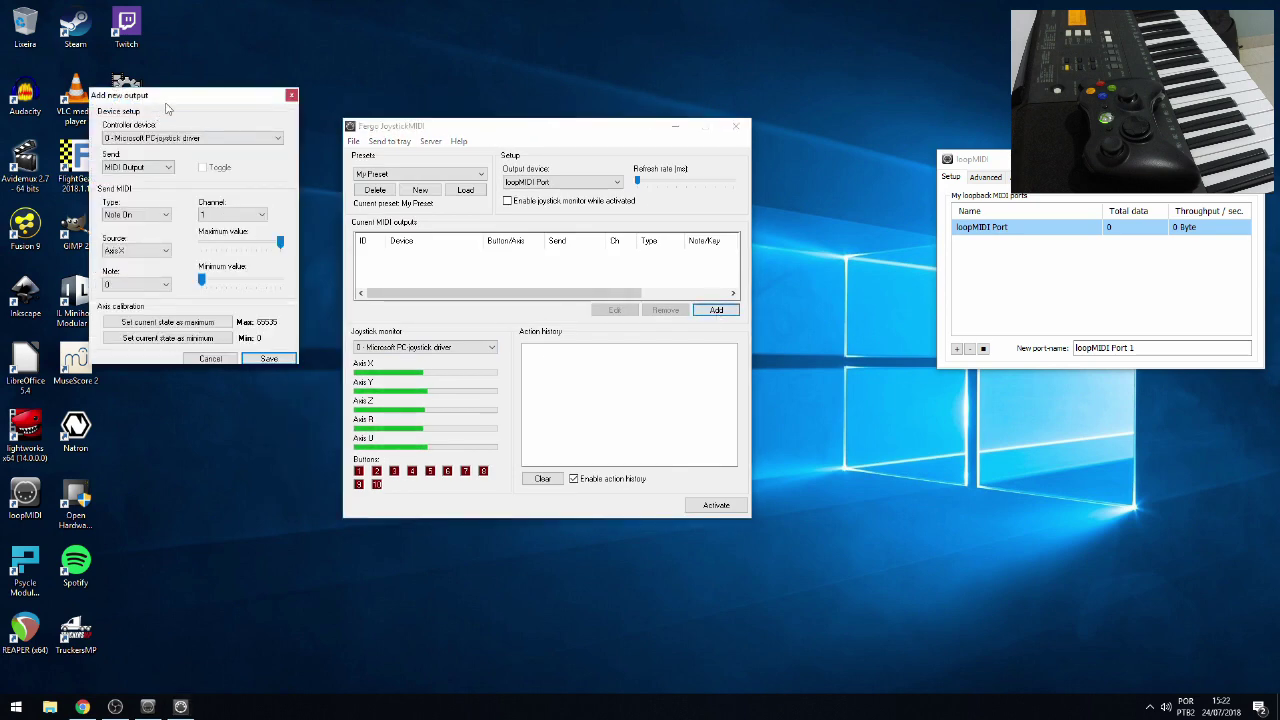
pyautogui.moveTo(168, 148); pyautogui.dragTo(223, 226)
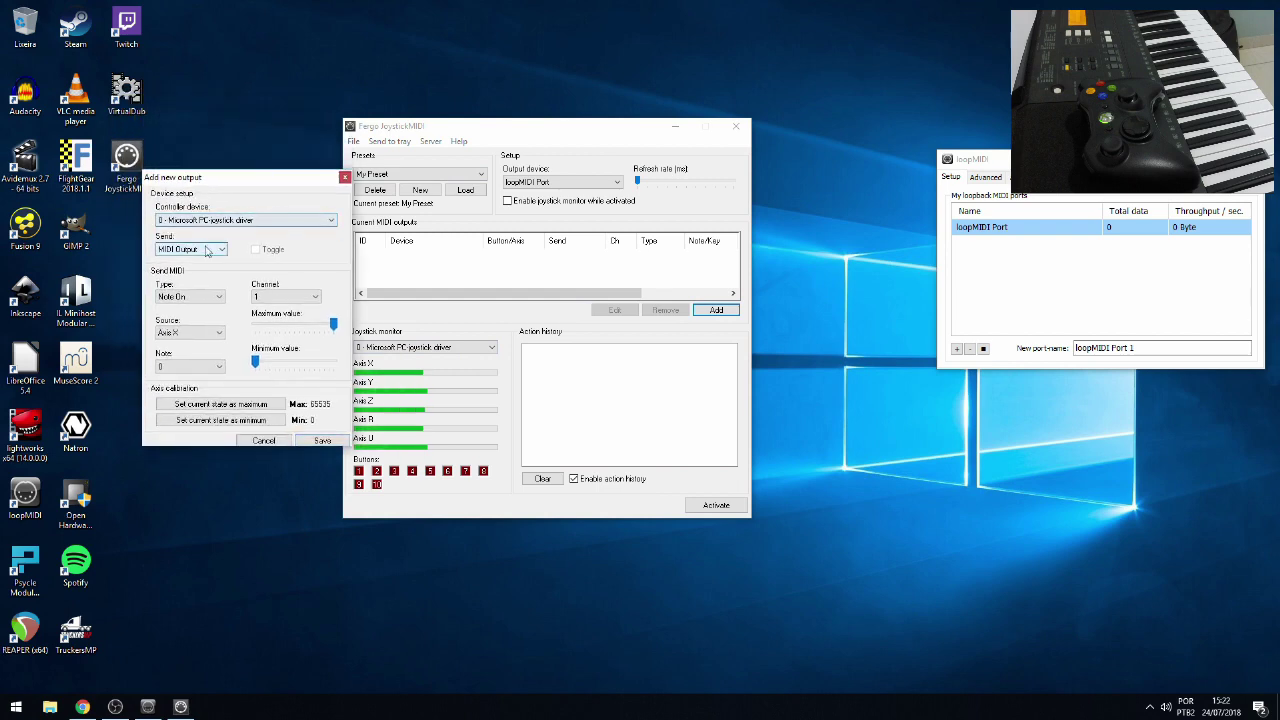
# - Review the send types of the new output and switch it to Keystroke
pyautogui.click(214, 249)
pyautogui.click(214, 249)
pyautogui.click(214, 249)
pyautogui.click(213, 251)
pyautogui.click(213, 250)
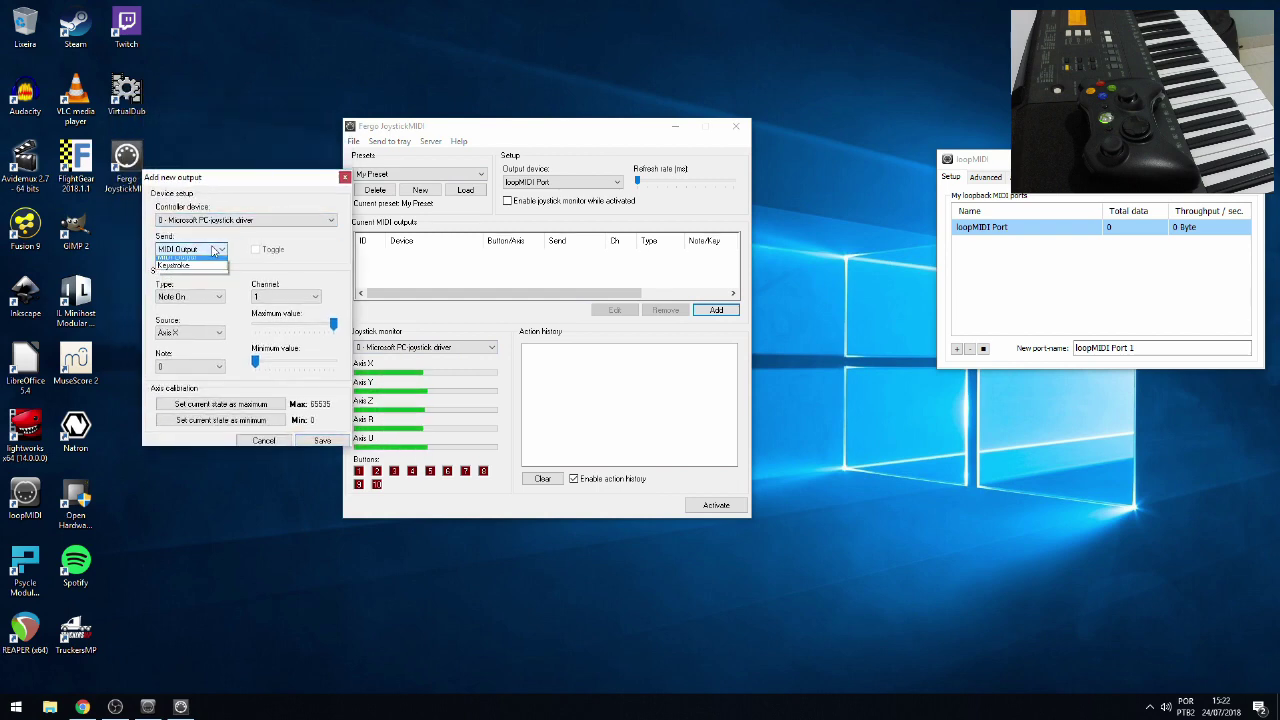
pyautogui.click(186, 262)
pyautogui.click(213, 250)
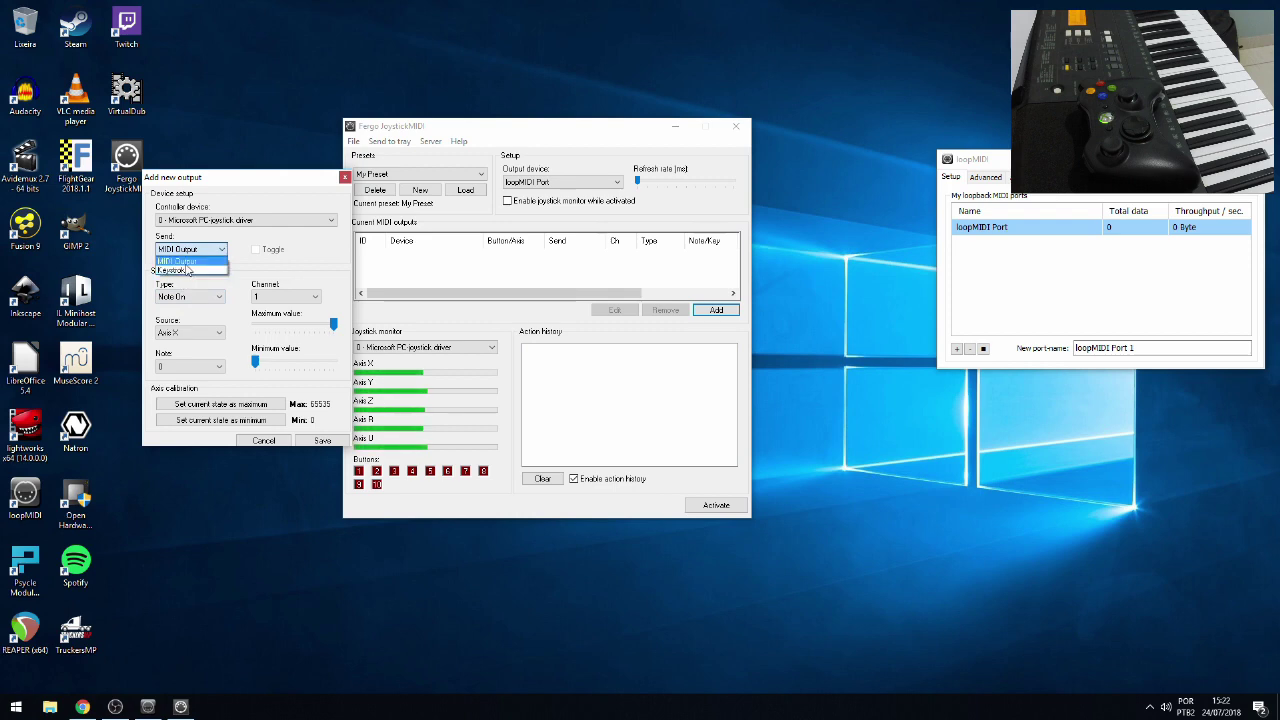
pyautogui.click(193, 271)
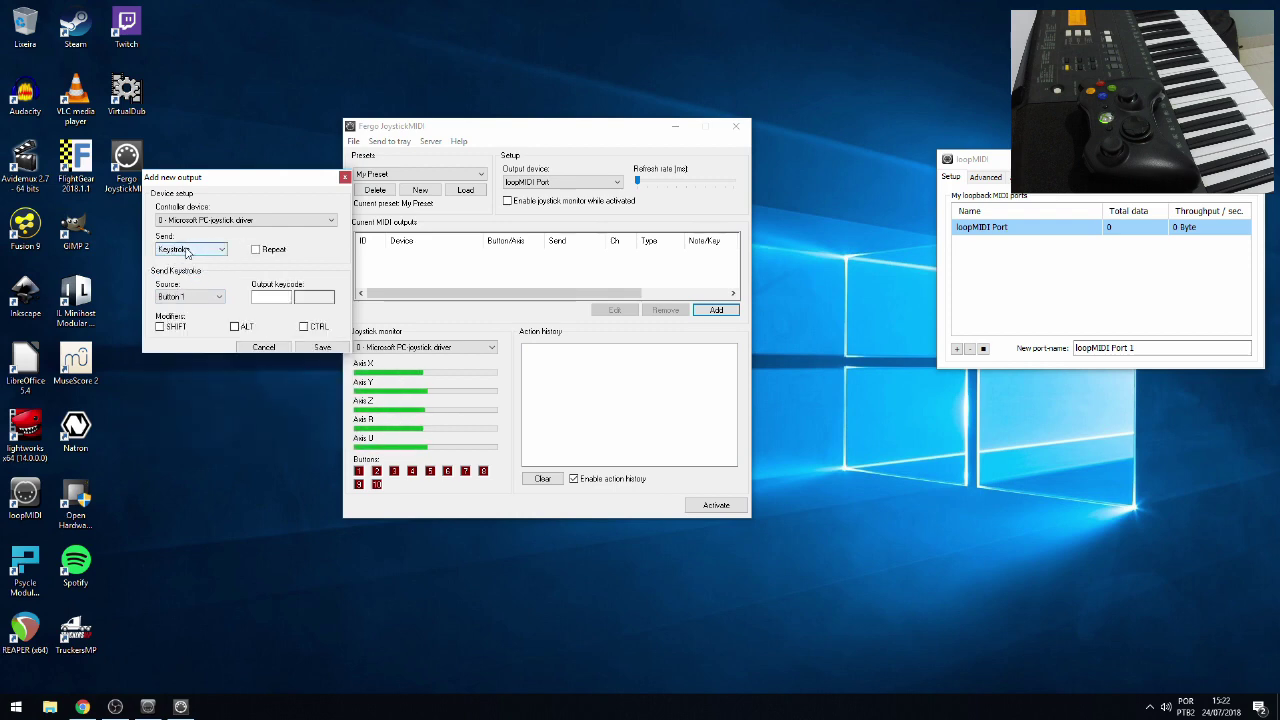
# - Review the keystroke source buttons, keep Button 1, and return the send type to MIDI Output
pyautogui.click(268, 298)
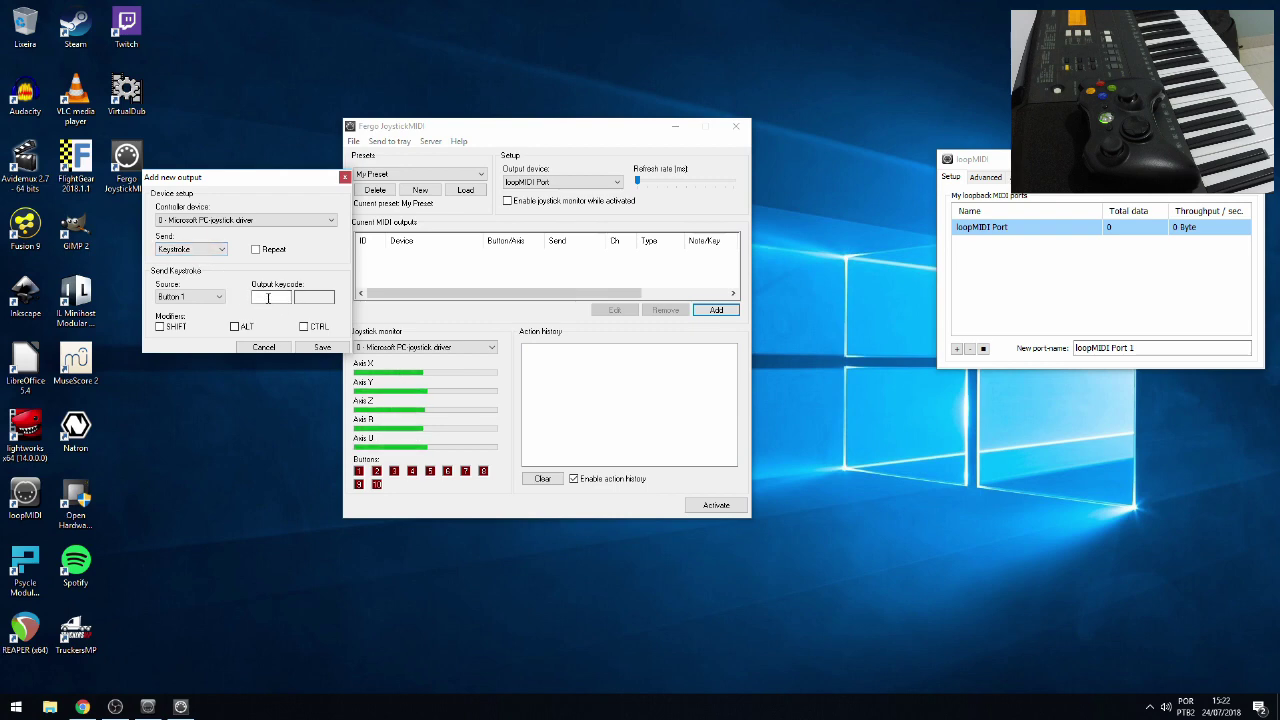
pyautogui.click(192, 297)
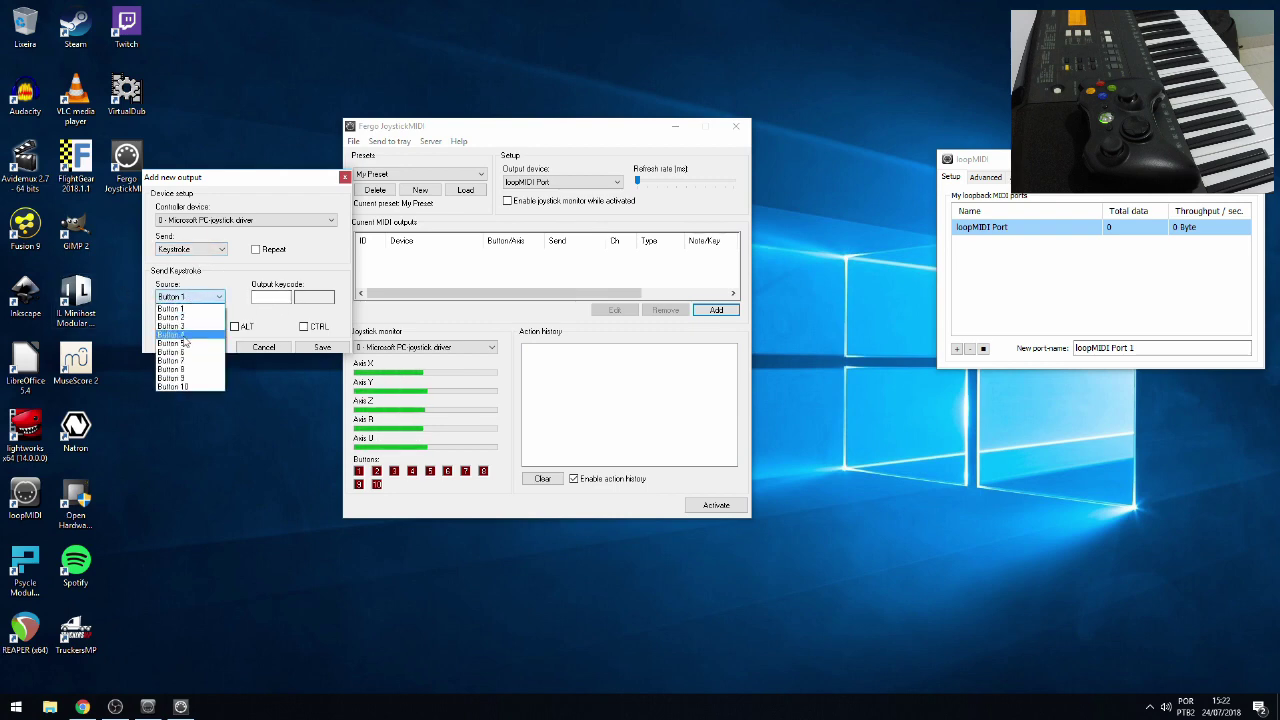
pyautogui.click(198, 309)
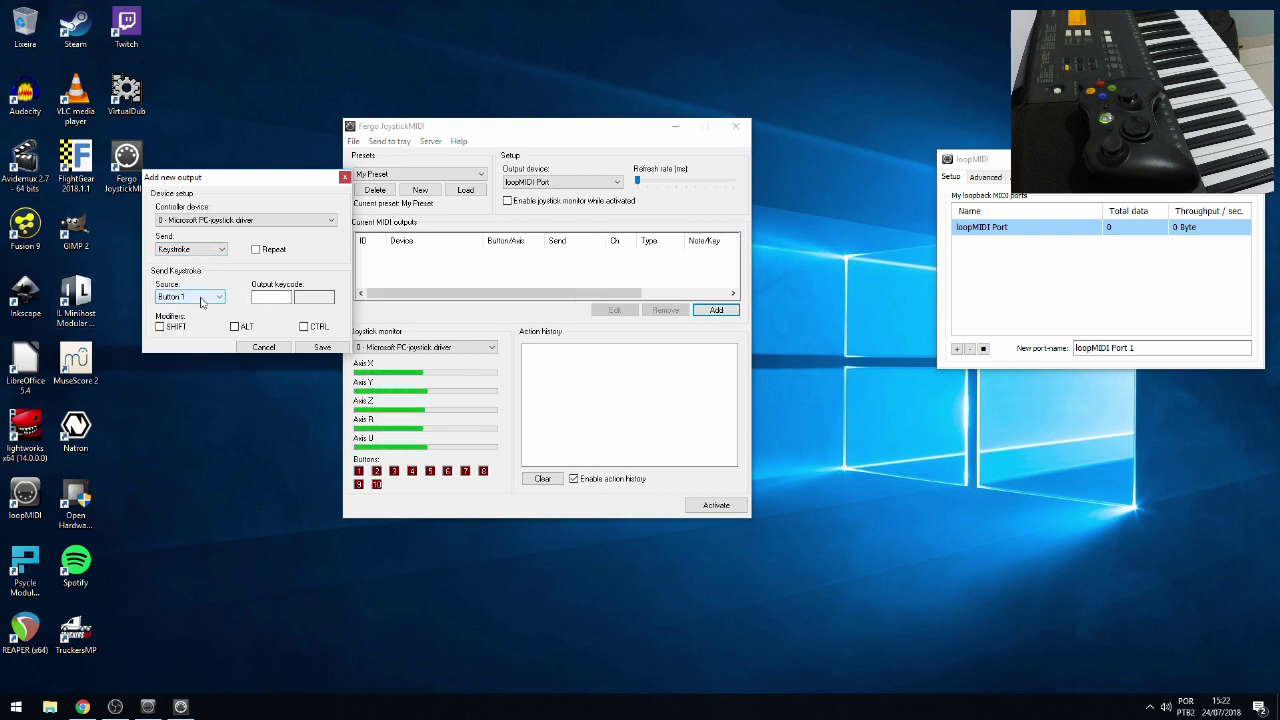
pyautogui.click(201, 302)
pyautogui.click(202, 302)
pyautogui.click(214, 249)
pyautogui.click(205, 264)
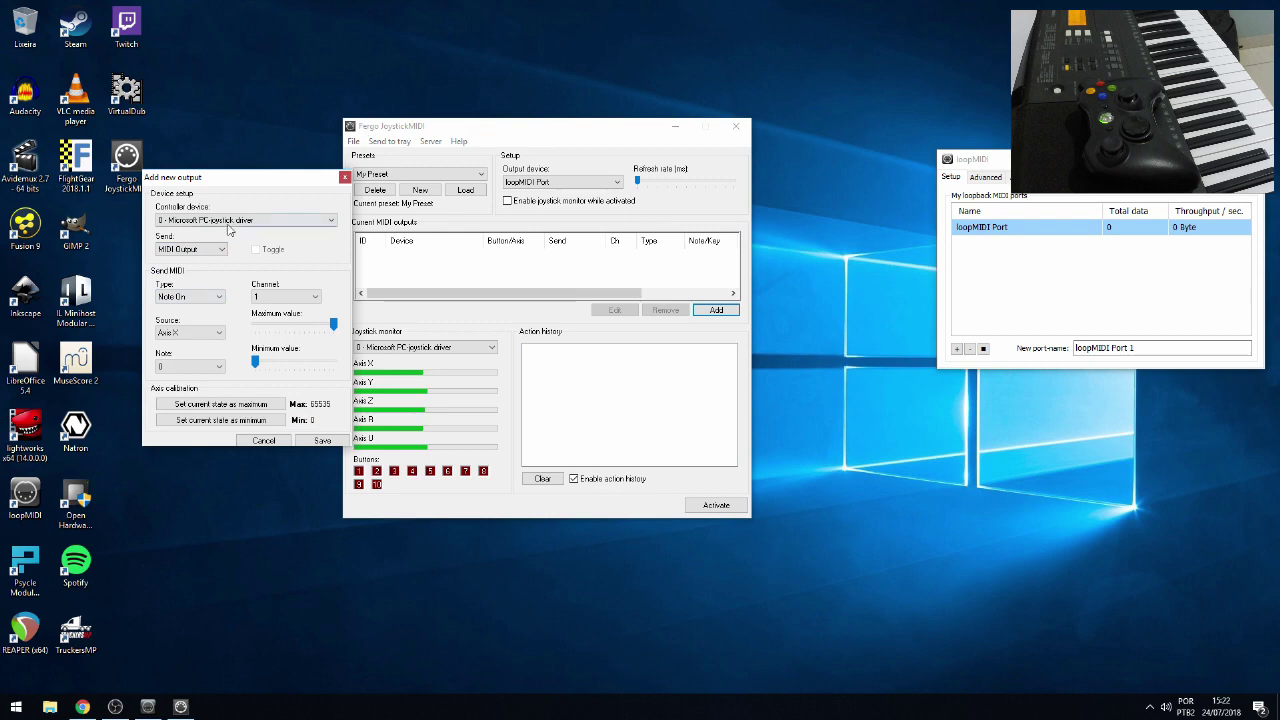
# - Set the output's source to Axis Y and invert its range, with the maximum value at its lowest and the minimum value at its highest
pyautogui.moveTo(239, 178); pyautogui.dragTo(226, 262)
pyautogui.click(176, 416)
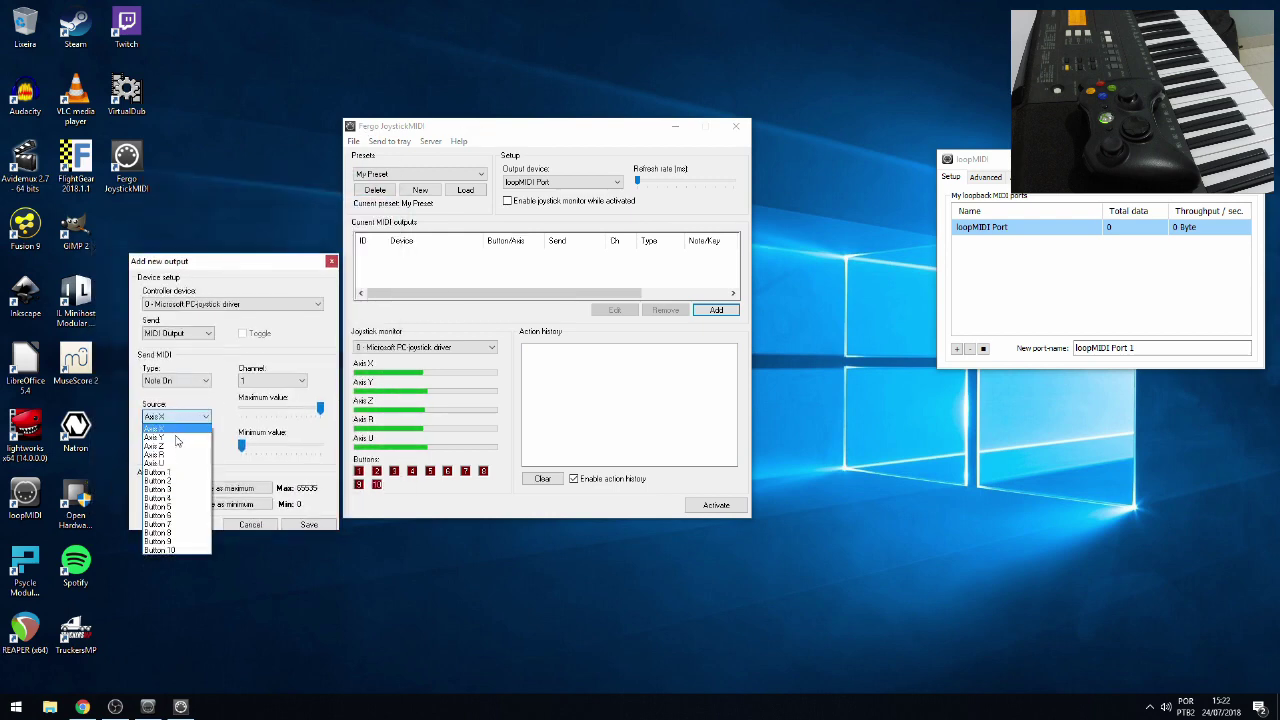
pyautogui.click(174, 438)
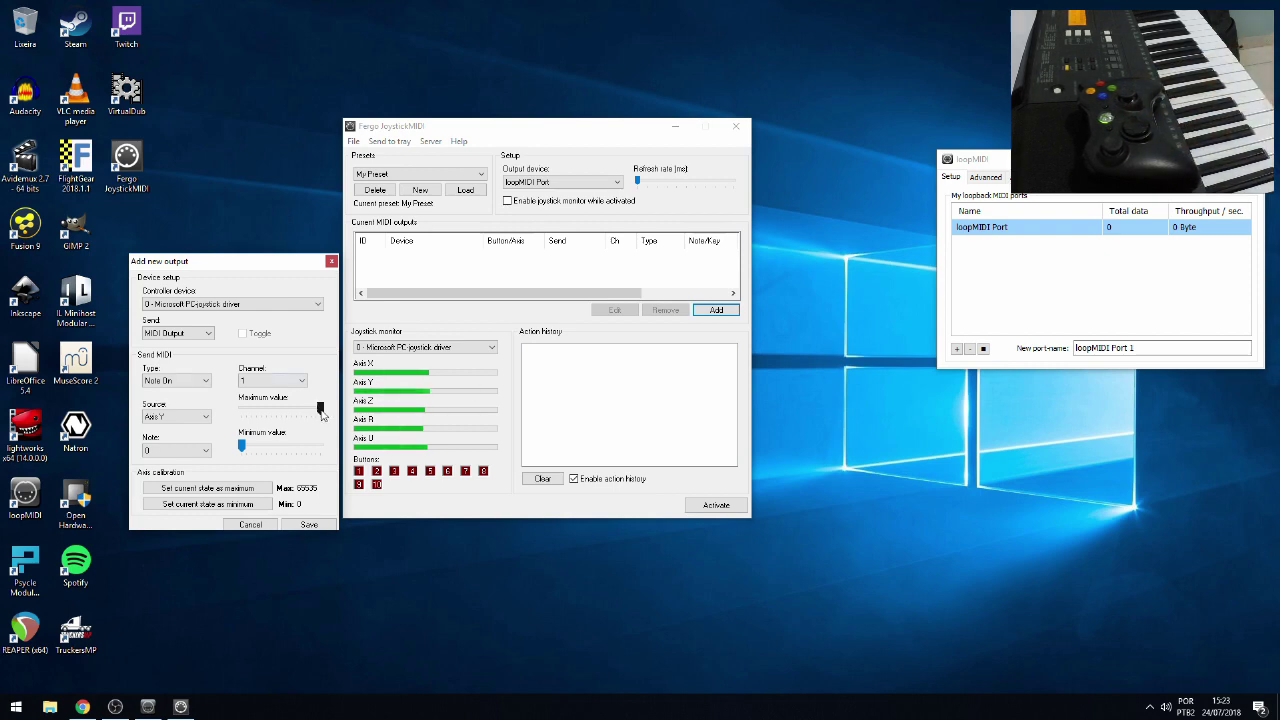
pyautogui.moveTo(294, 416); pyautogui.dragTo(320, 447)
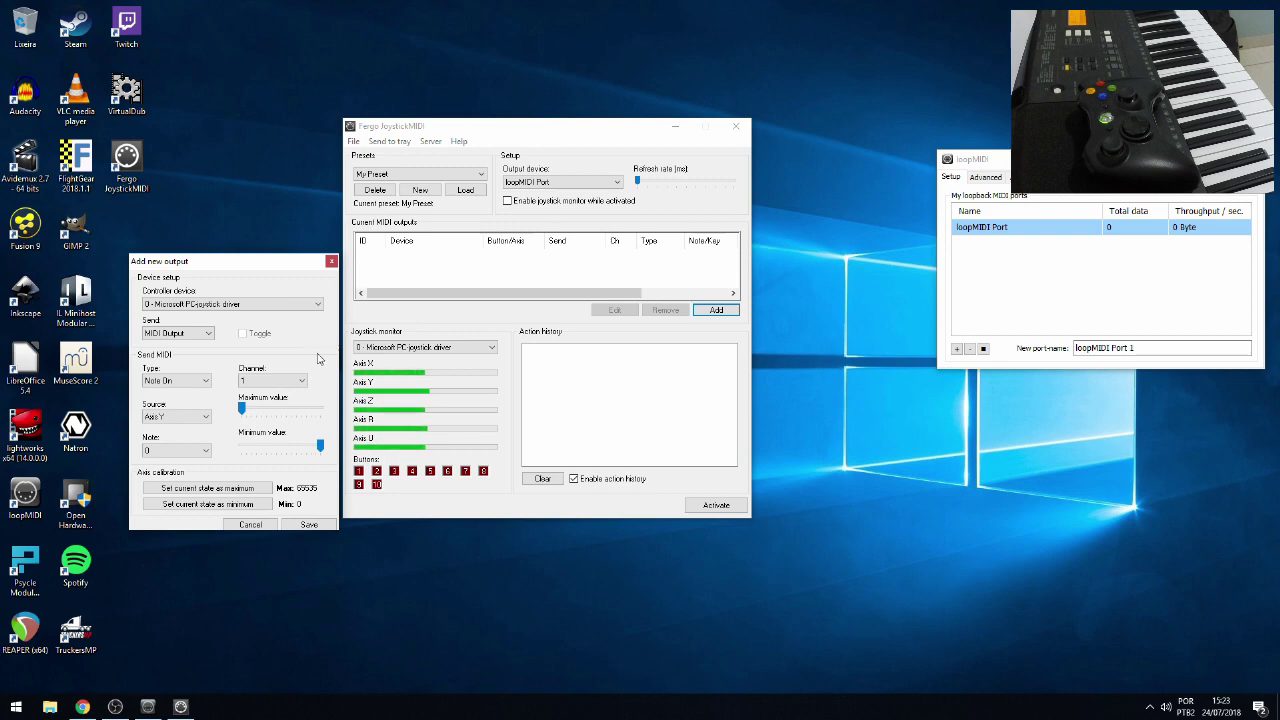
# - Save the Axis Y output as type CC and activate MIDI sending
pyautogui.click(176, 381)
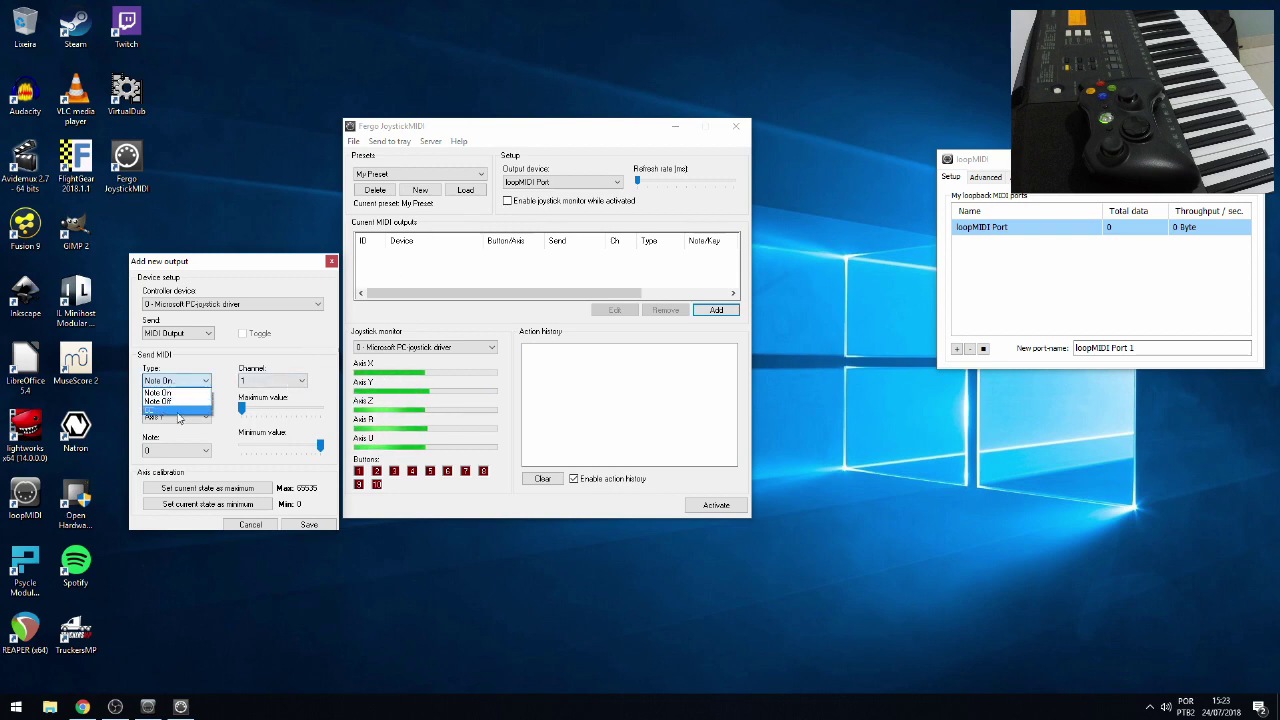
pyautogui.click(165, 409)
pyautogui.click(309, 524)
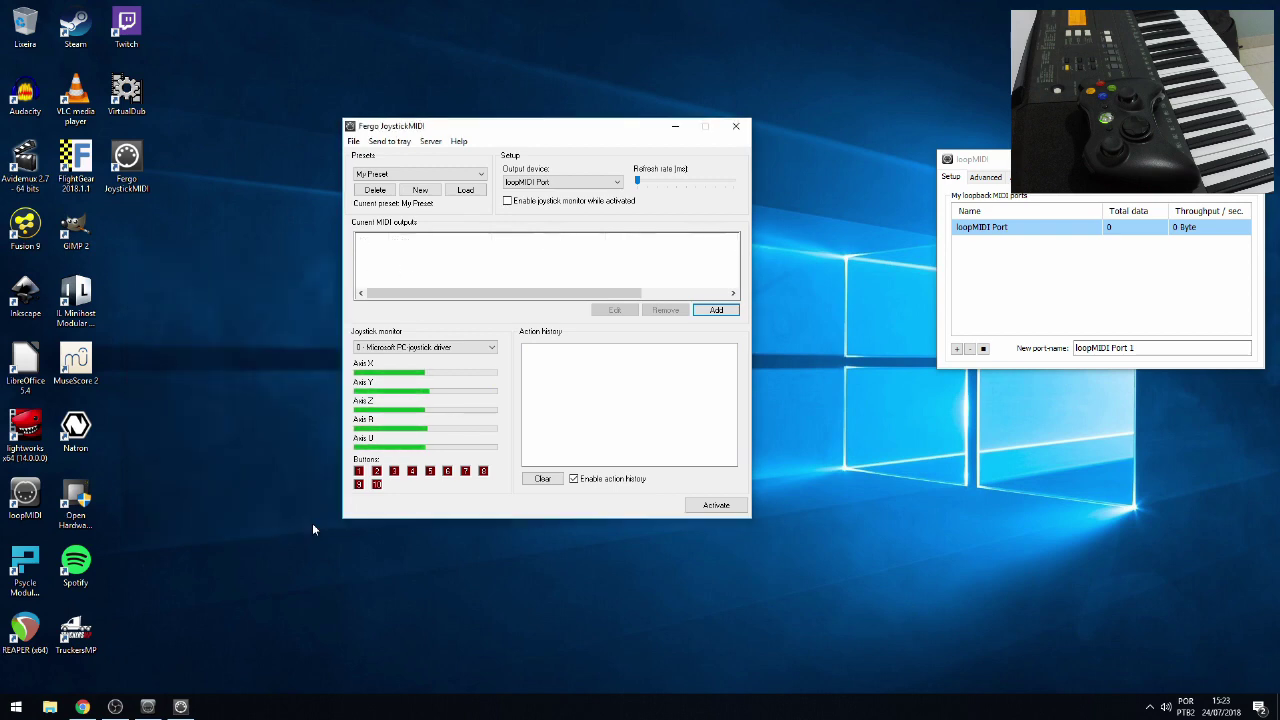
pyautogui.click(716, 505)
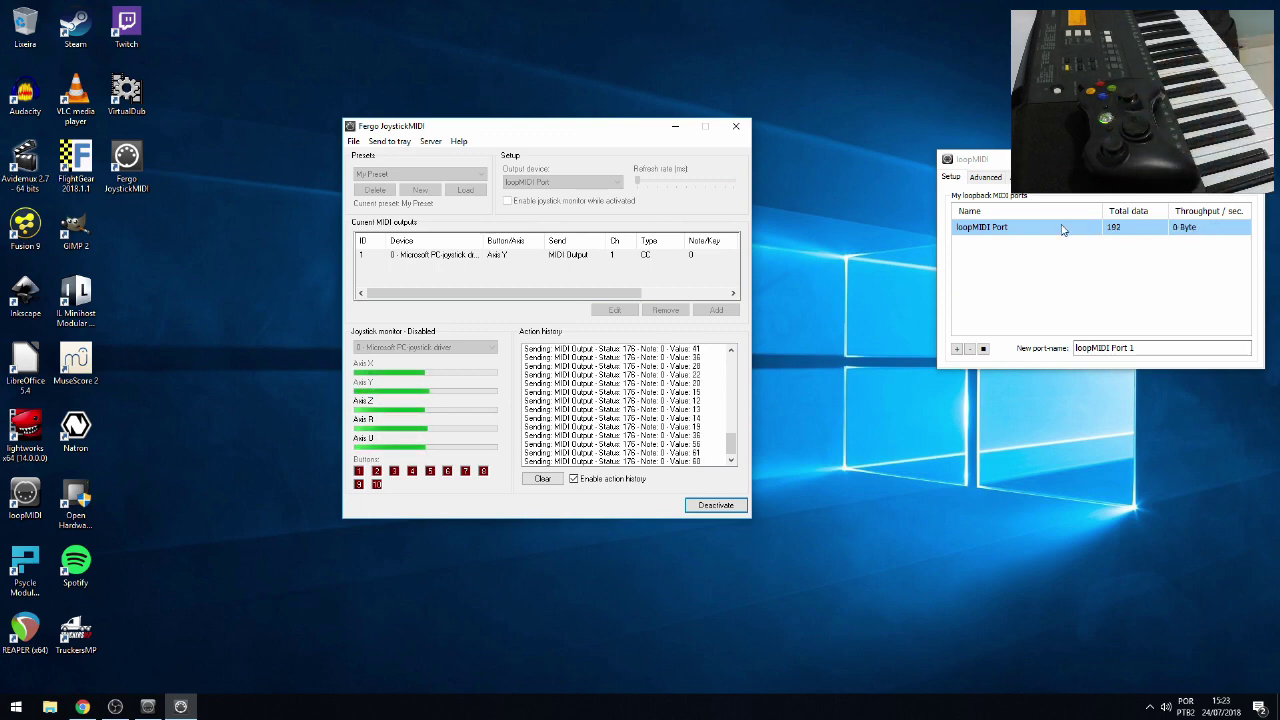
# - Hide loopMIDI and Fergo JoystickMIDI in the system tray and restore both windows from it
pyautogui.moveTo(590, 130); pyautogui.dragTo(712, 142)
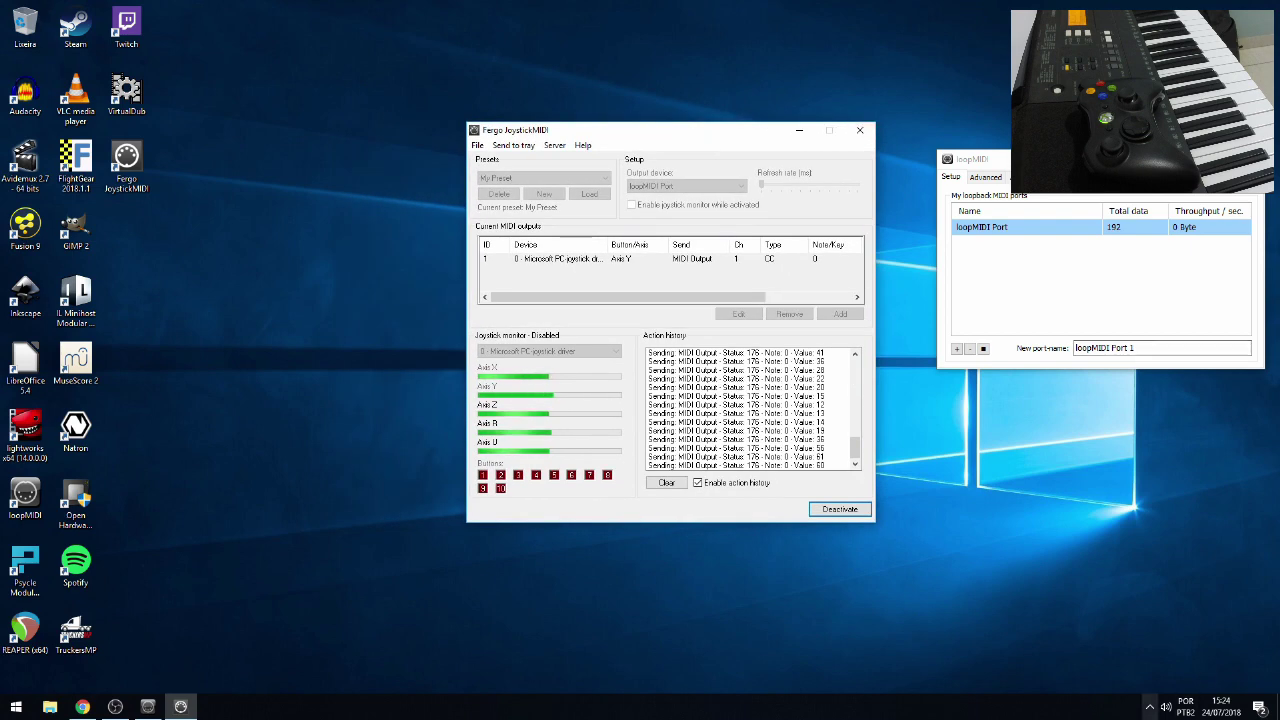
pyautogui.hotkey('alt', 'Tab')
pyautogui.hotkey('alt', 'F4')
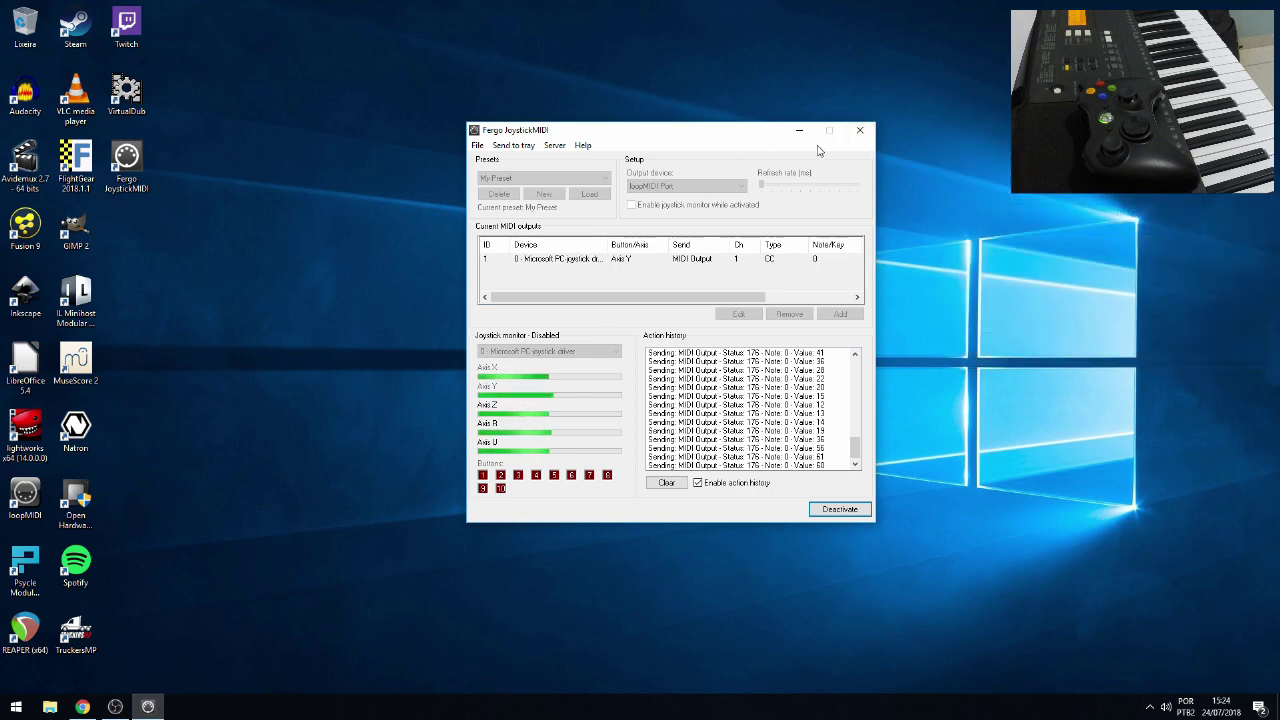
pyautogui.click(514, 148)
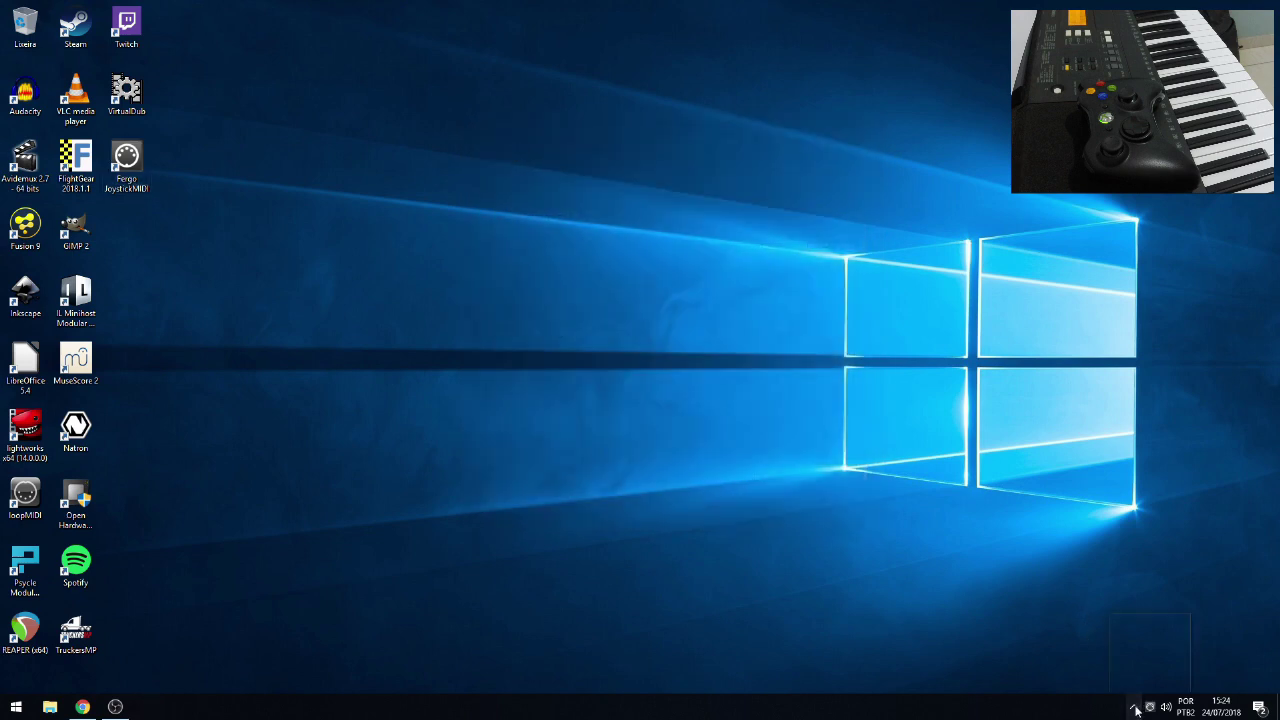
pyautogui.click(1123, 681)
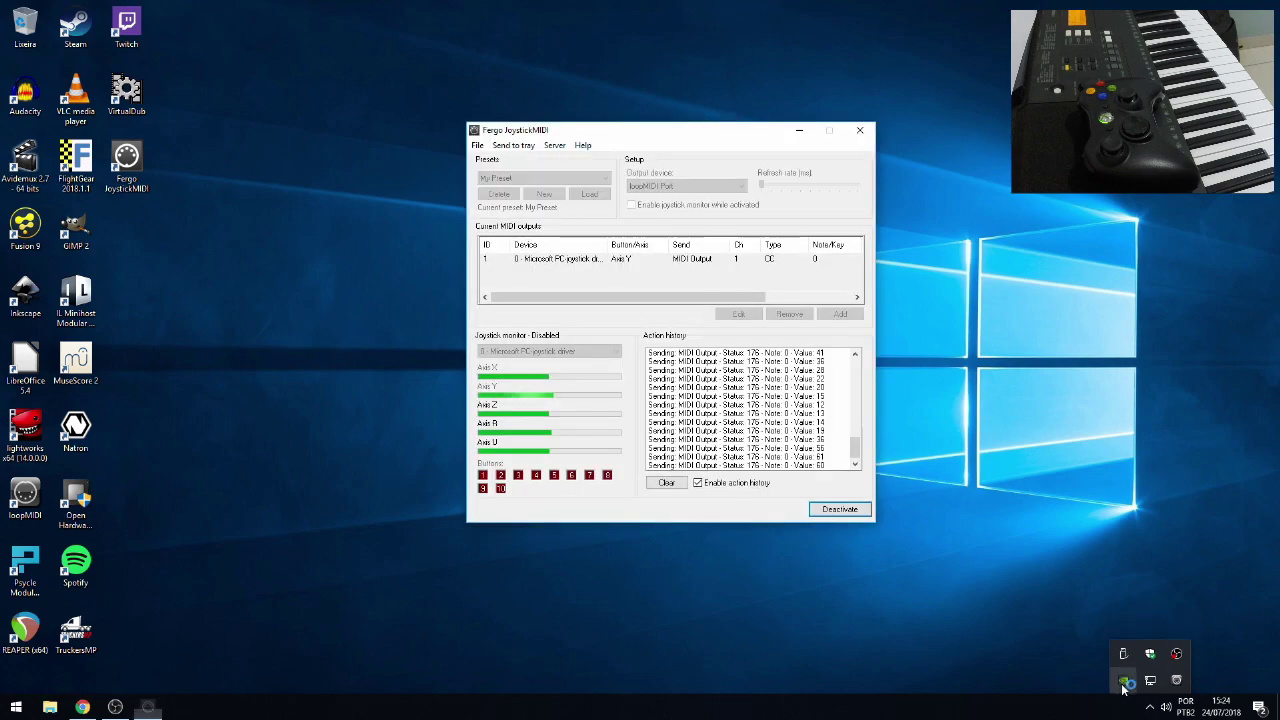
pyautogui.click(1177, 682)
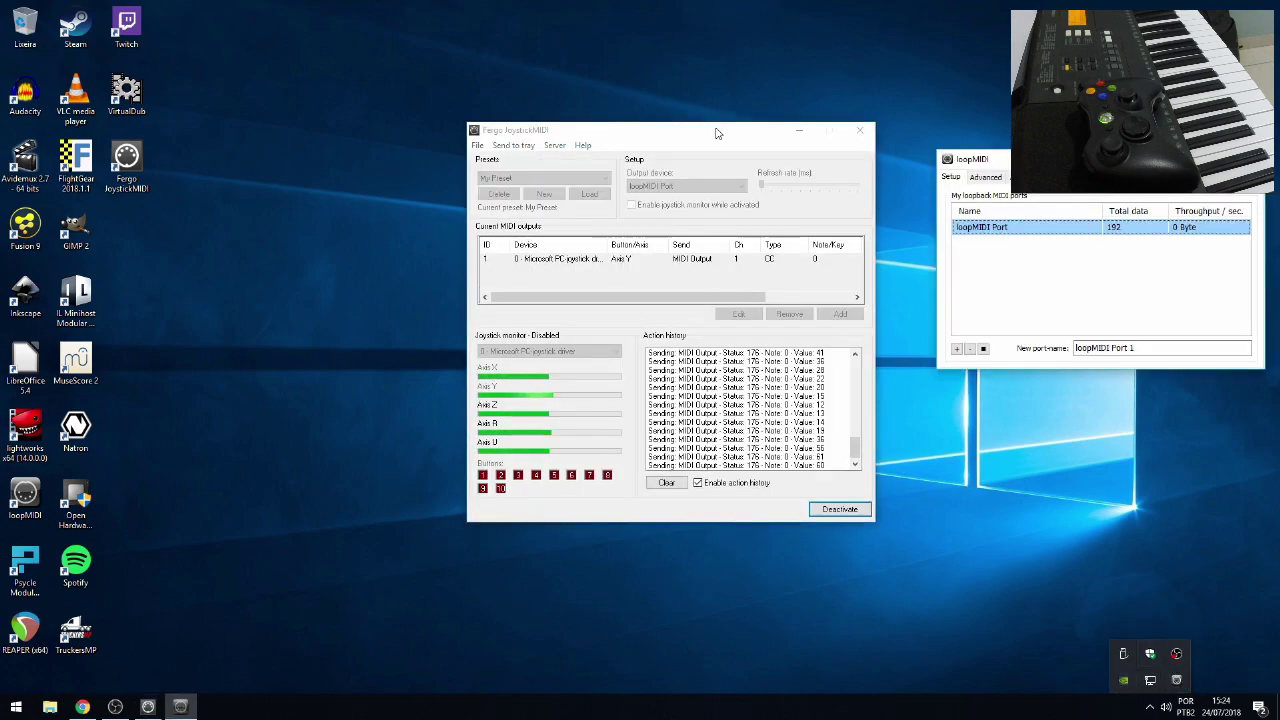
# - Arrange the windows at the side of the desktop with loopMIDI above Fergo JoystickMIDI
pyautogui.moveTo(718, 140)
pyautogui.mouseDown()
pyautogui.moveTo(351, 177)
pyautogui.moveTo(473, 218)
pyautogui.moveTo(722, 148)
pyautogui.moveTo(723, 160)
pyautogui.mouseUp()
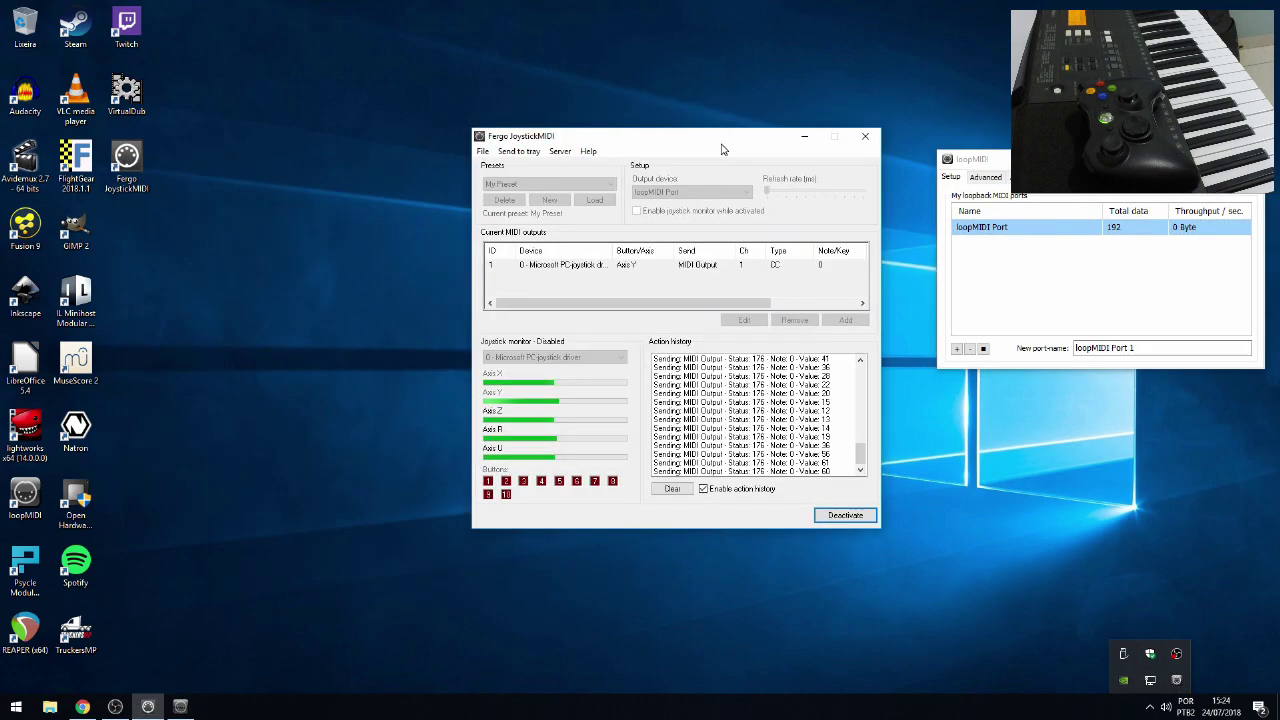
pyautogui.moveTo(1060, 159); pyautogui.dragTo(1022, 34)
pyautogui.moveTo(721, 149); pyautogui.dragTo(1092, 278)
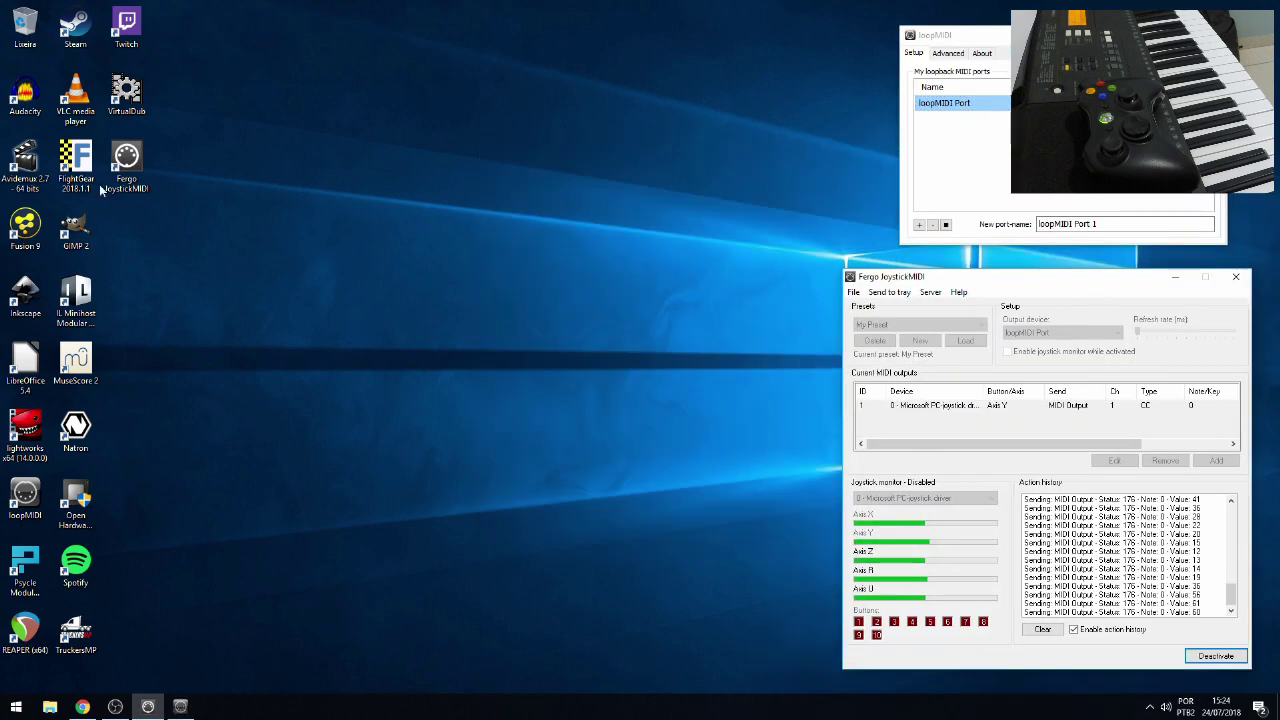
# - Launch IL Minihost Modular, dismiss its welcome screen, and move its window to the free desktop area beside Fergo JoystickMIDI
pyautogui.click(127, 166)
pyautogui.click(78, 300)
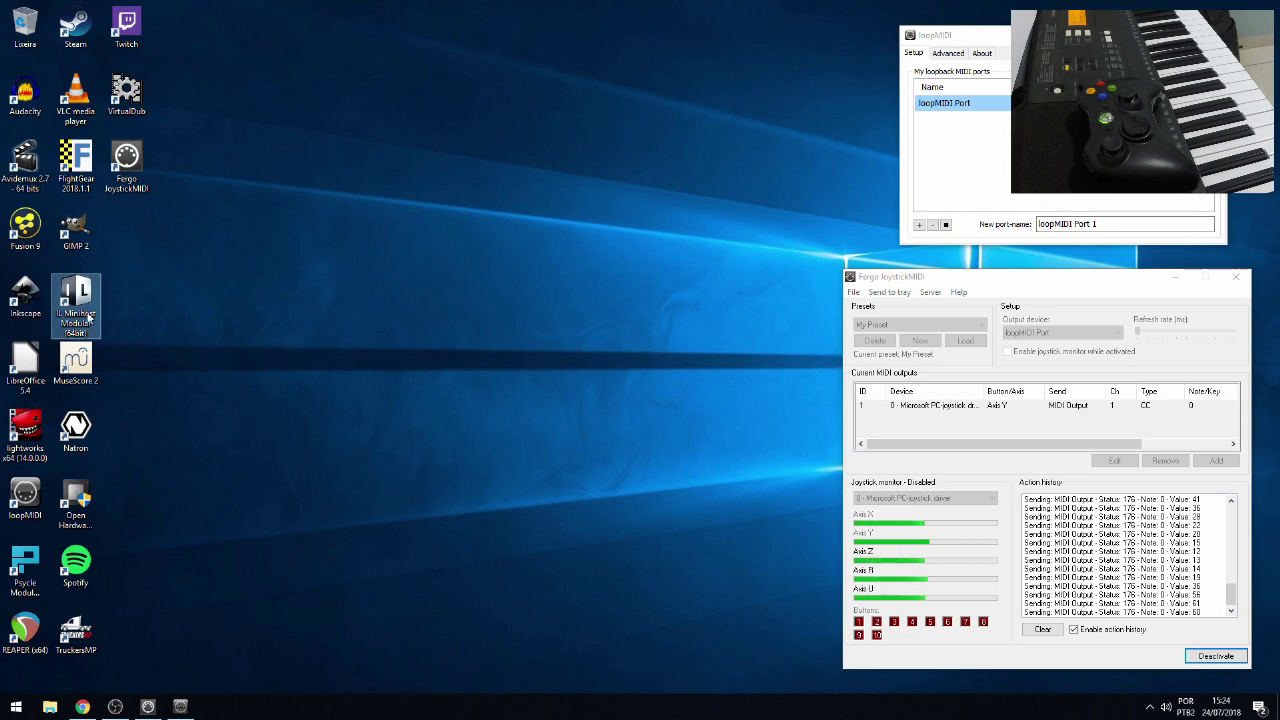
pyautogui.doubleClick(87, 315)
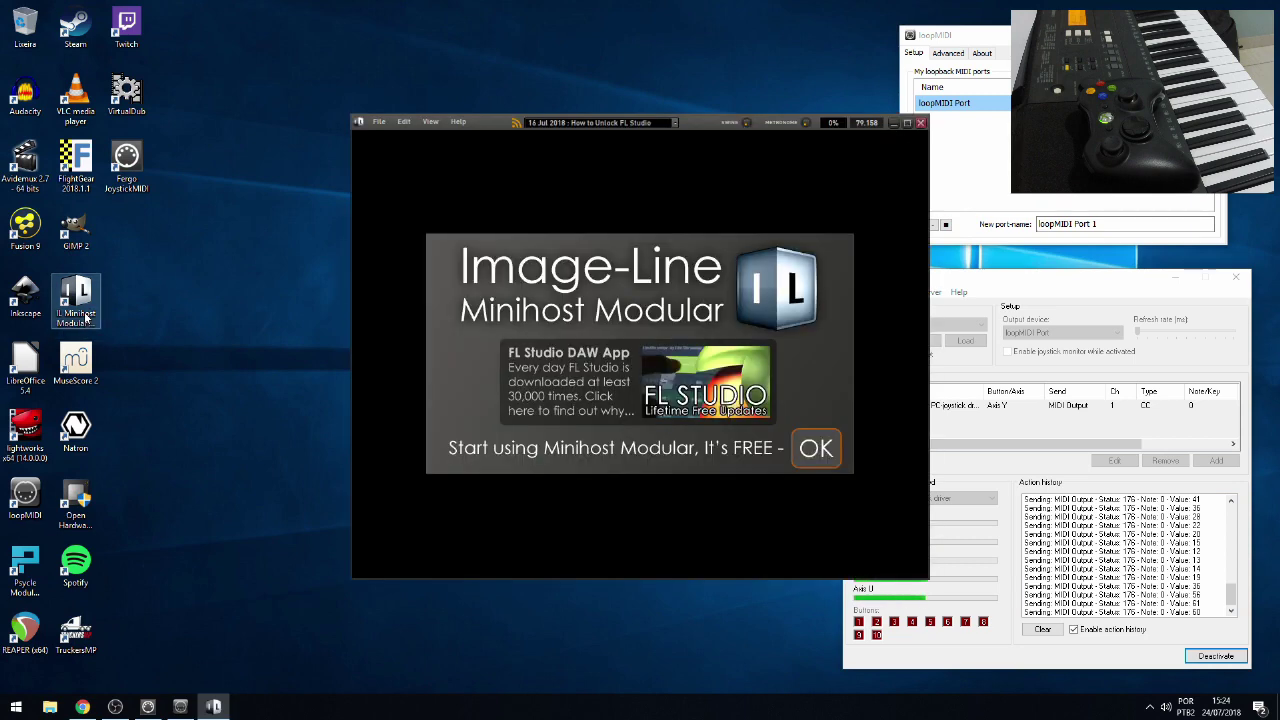
pyautogui.click(817, 450)
pyautogui.moveTo(700, 122); pyautogui.dragTo(566, 122)
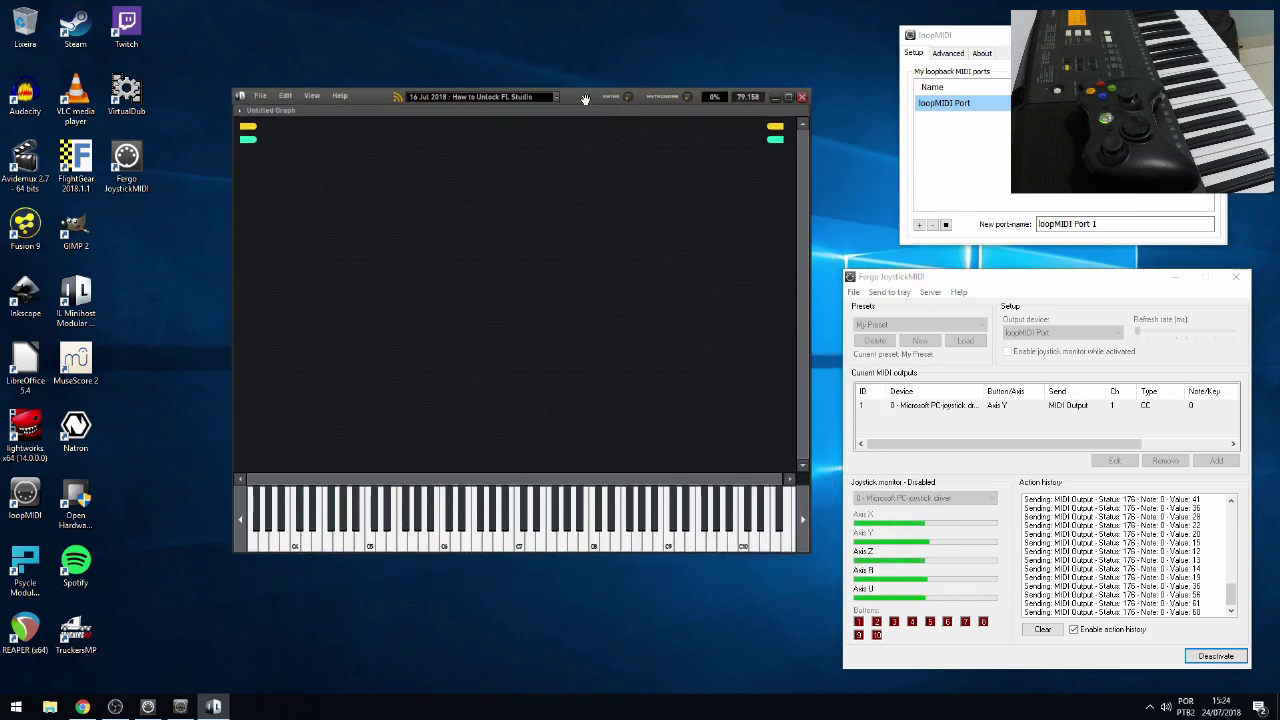
pyautogui.moveTo(585, 100); pyautogui.dragTo(560, 145)
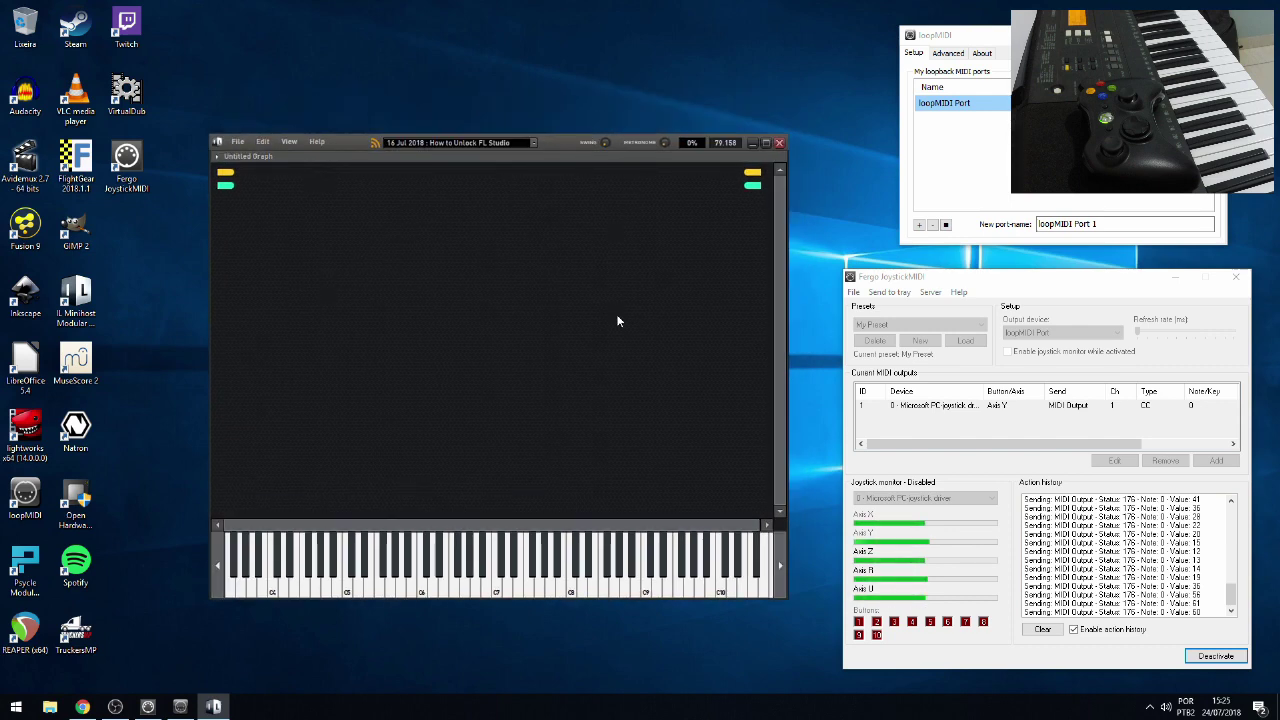
# - Add the 4Front Rhode x64 plugin to the graph, shift its module toward the middle, and close the plugin window
pyautogui.rightClick(408, 263)
pyautogui.moveTo(460, 268)
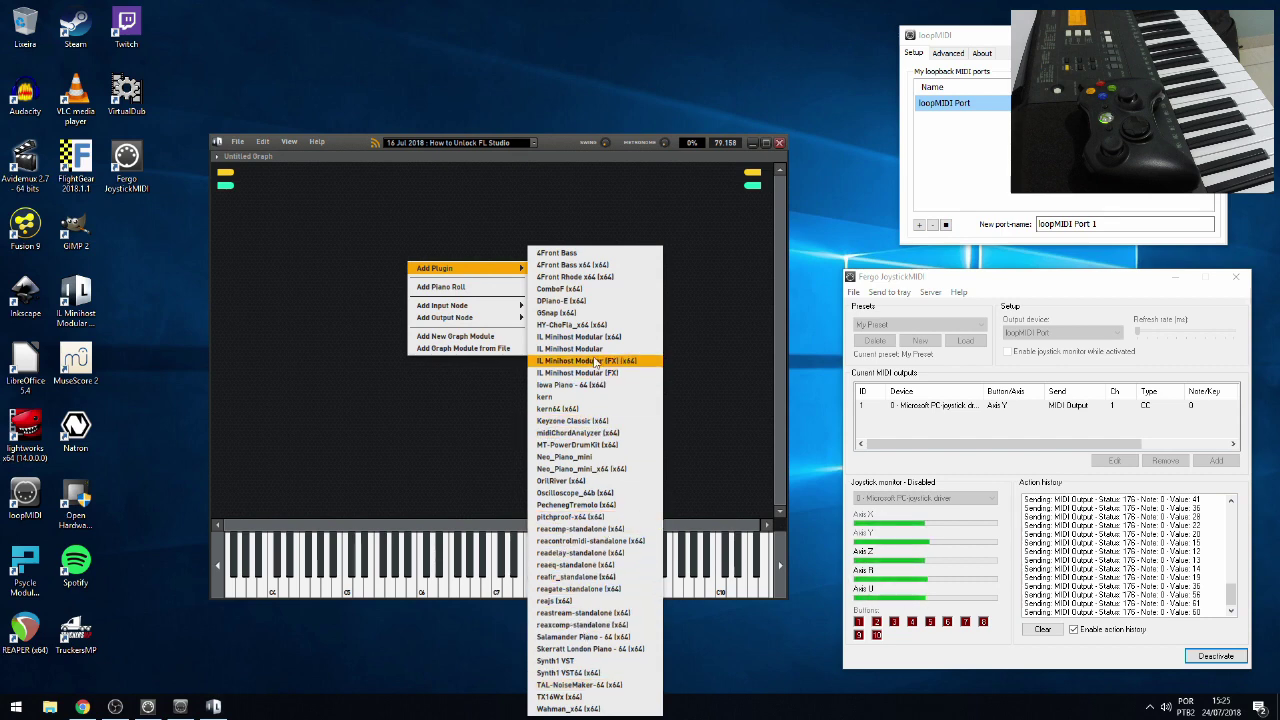
pyautogui.click(575, 276)
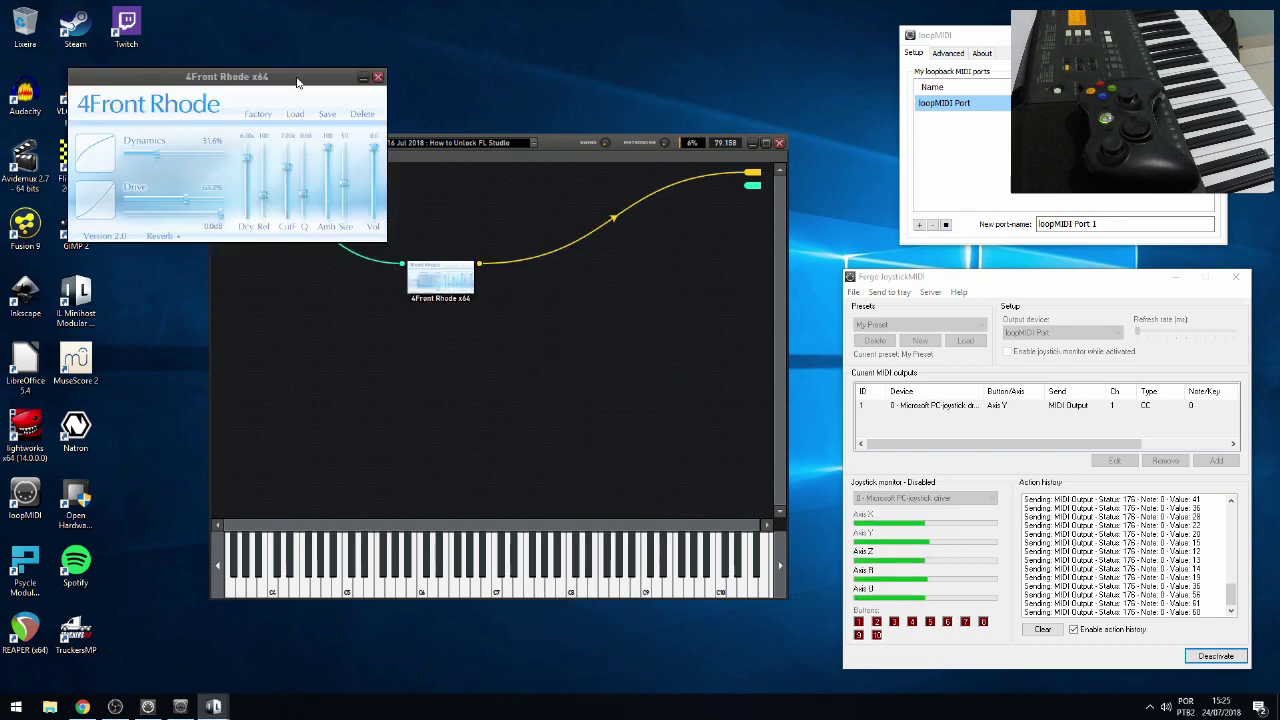
pyautogui.moveTo(297, 82); pyautogui.dragTo(456, 361)
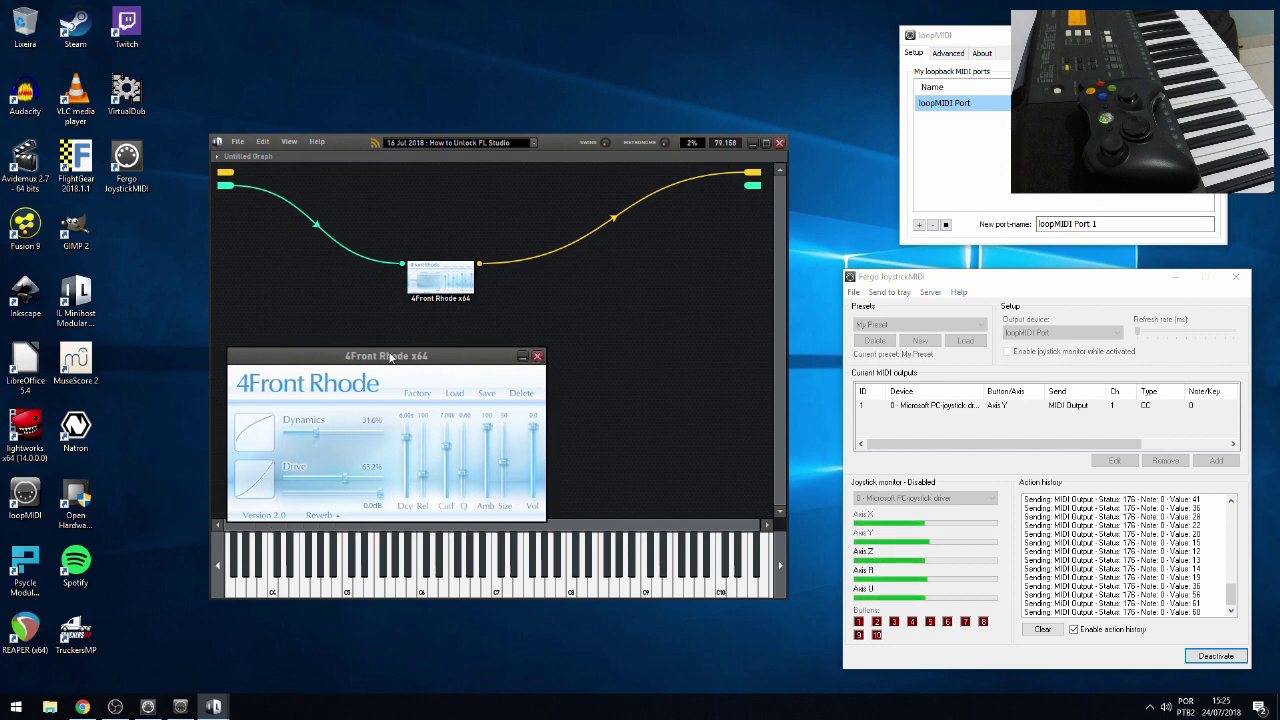
pyautogui.moveTo(445, 270); pyautogui.dragTo(509, 274)
pyautogui.click(537, 357)
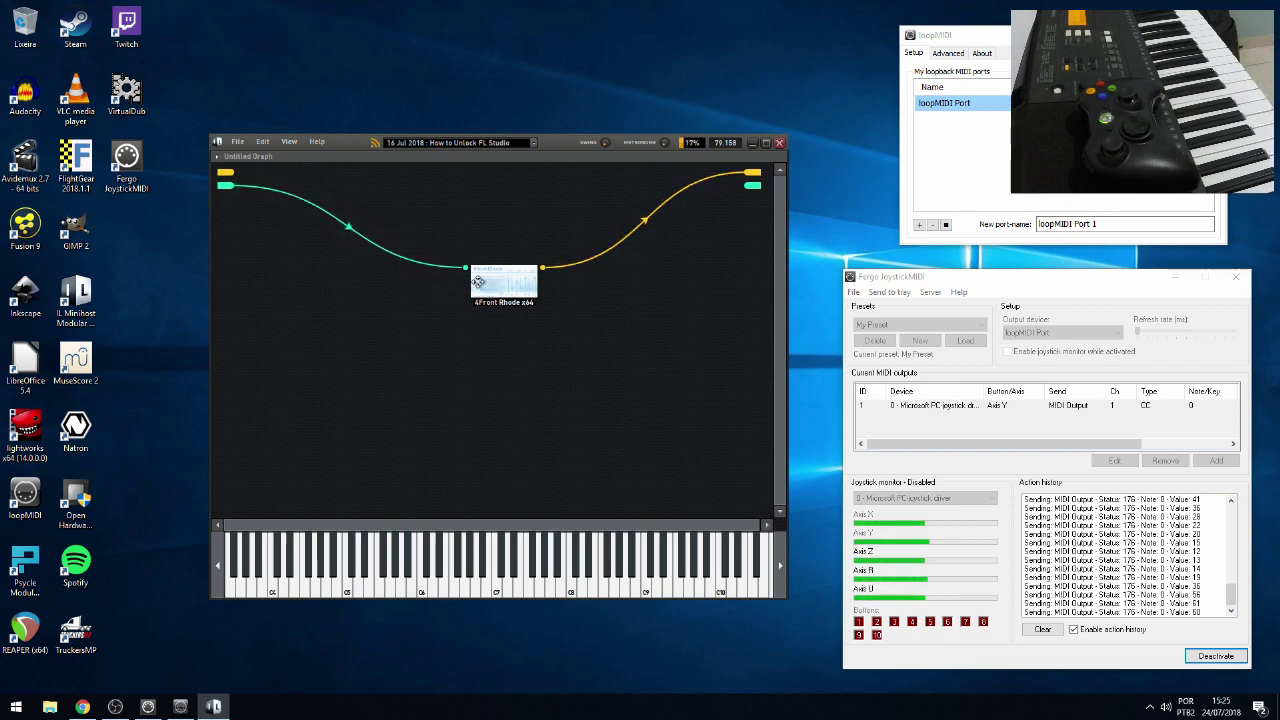
# - Reposition the 4Front Rhode x64 module in the graph between the MIDI input and the audio output
pyautogui.moveTo(474, 276); pyautogui.dragTo(466, 288)
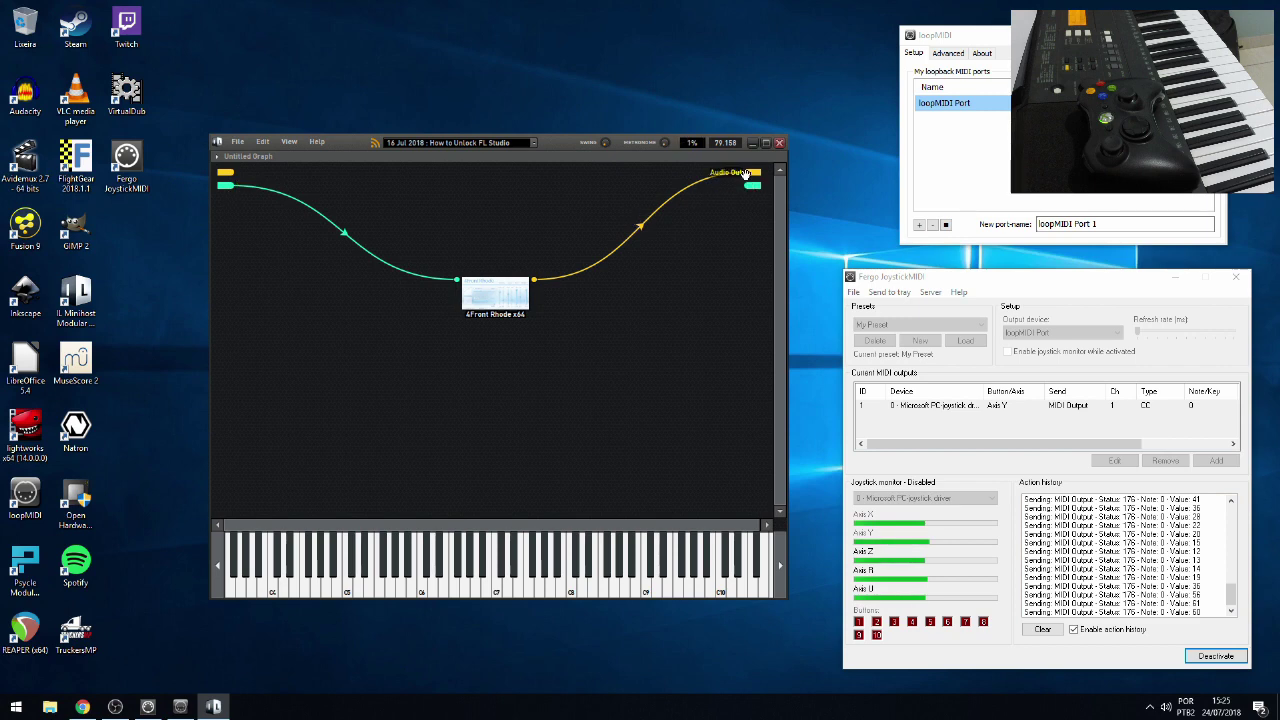
pyautogui.moveTo(510, 291)
pyautogui.mouseDown()
pyautogui.moveTo(497, 287)
pyautogui.moveTo(533, 283)
pyautogui.mouseUp()
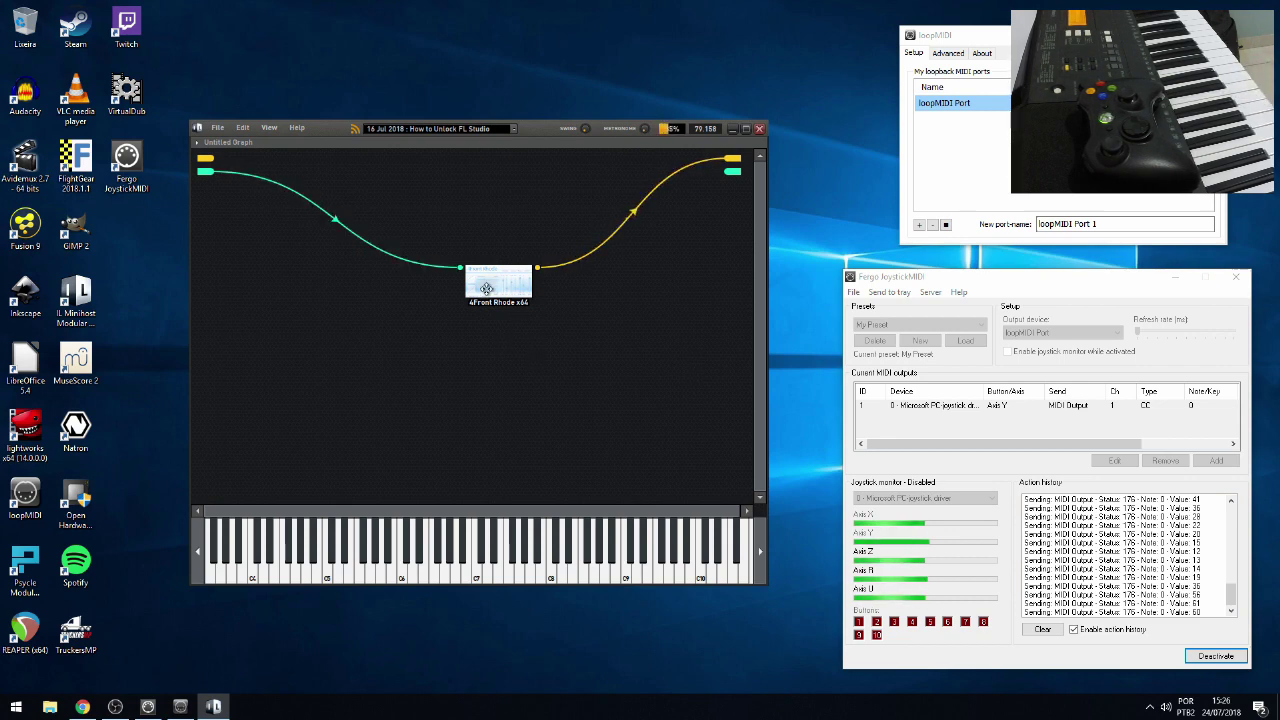
pyautogui.moveTo(486, 288); pyautogui.dragTo(435, 273)
# - Add the pitchproof-x64 plugin to the graph, placing its module beside 4Front Rhode x64 and its window clear of both modules
pyautogui.rightClick(380, 373)
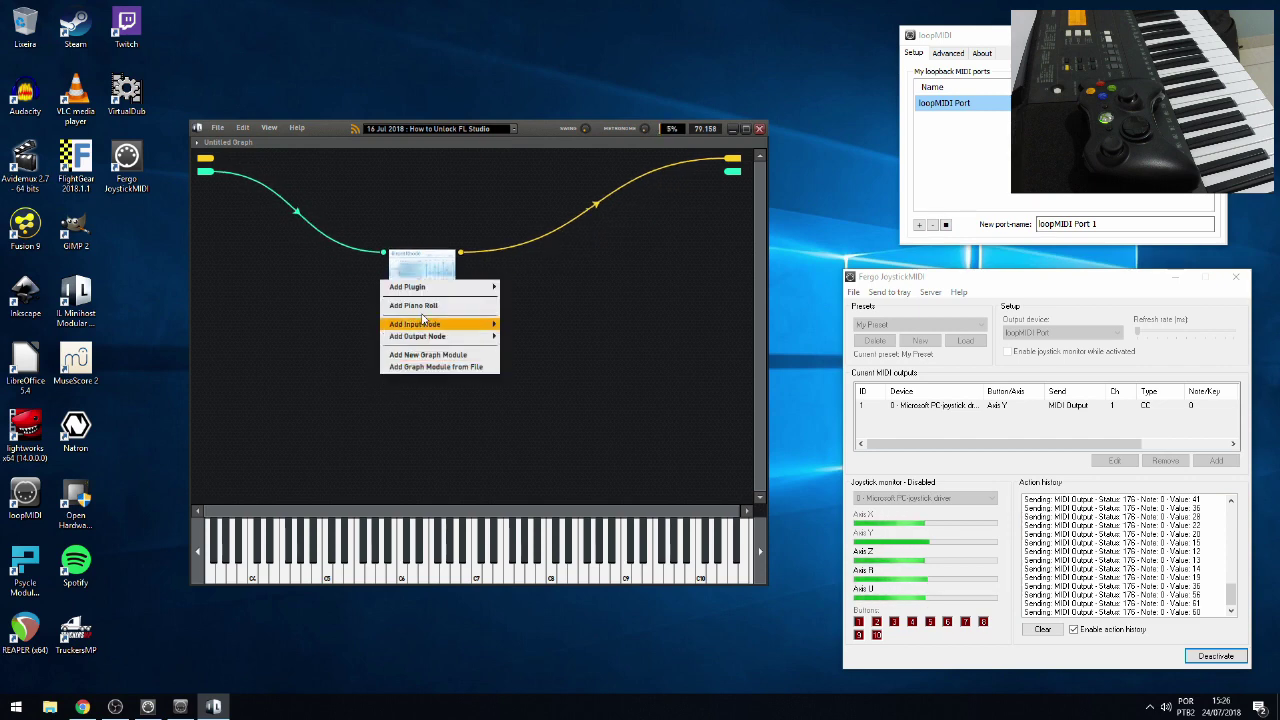
pyautogui.moveTo(437, 291)
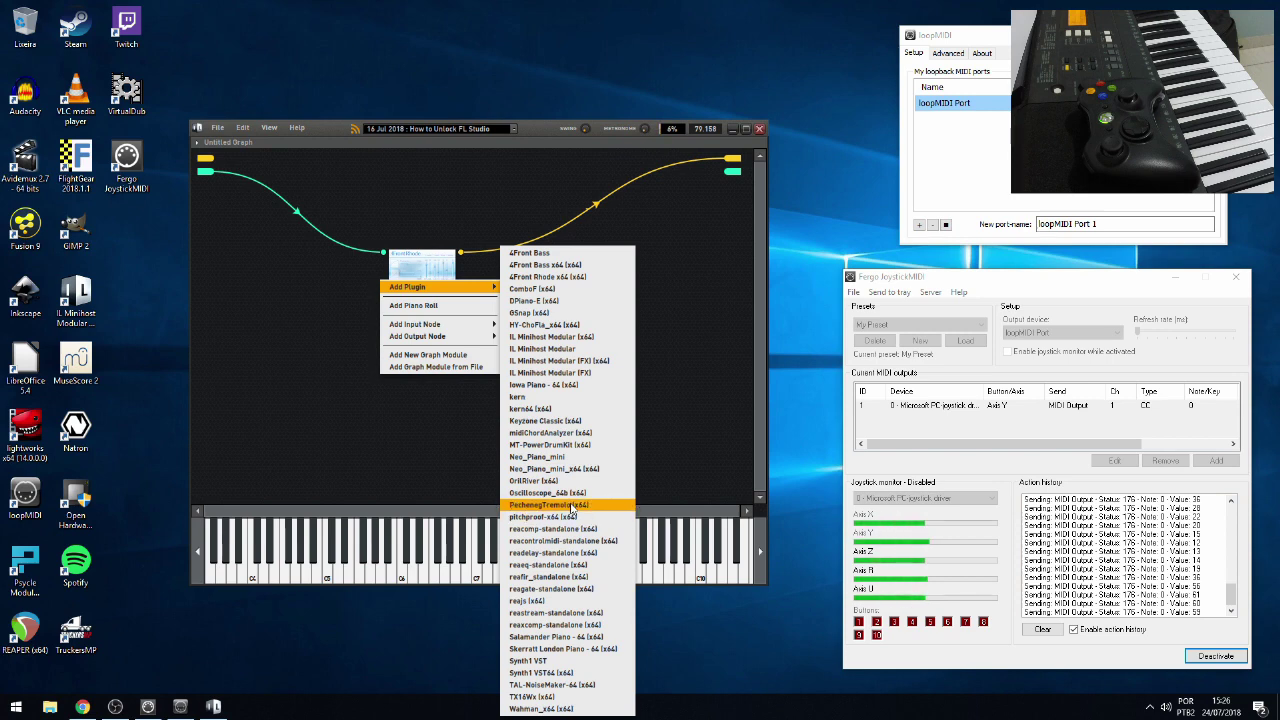
pyautogui.click(577, 516)
pyautogui.moveTo(273, 68); pyautogui.dragTo(213, 404)
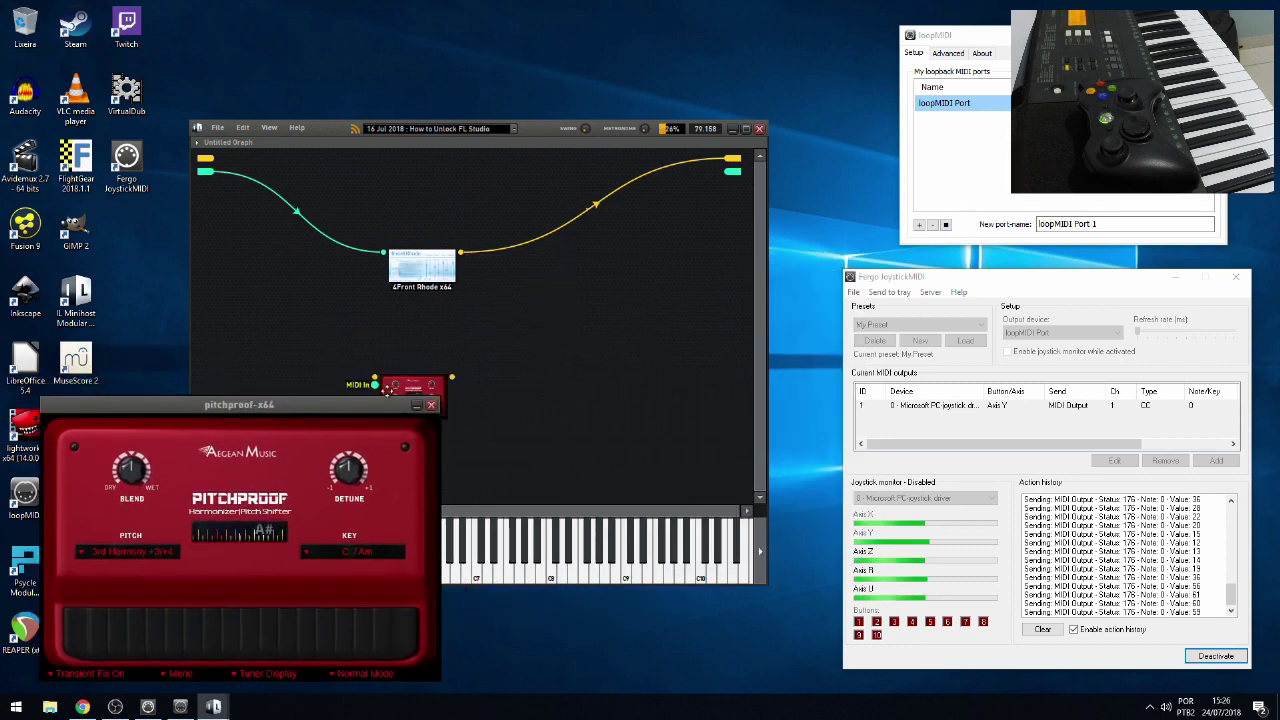
pyautogui.moveTo(396, 390); pyautogui.dragTo(596, 318)
pyautogui.moveTo(327, 402); pyautogui.dragTo(467, 351)
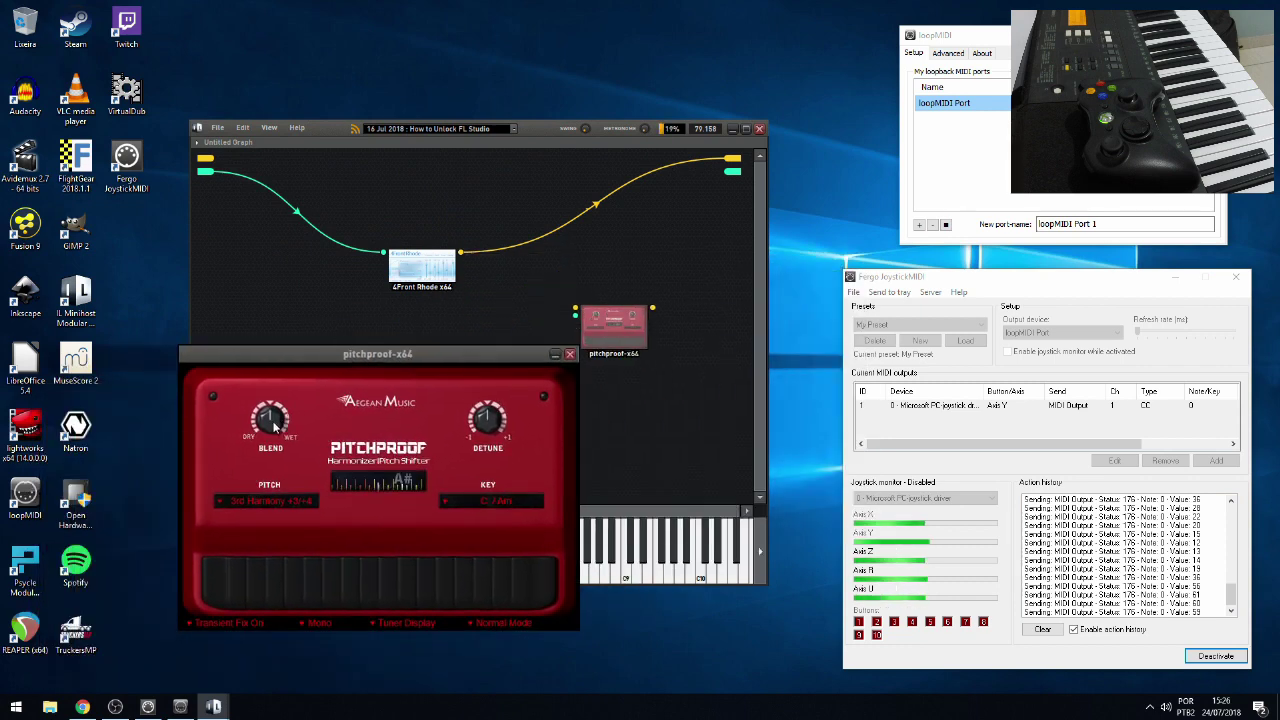
# - In pitchproof, turn Blend to fully wet, set Pitch to 0, and switch the tuner to No Display
pyautogui.moveTo(276, 426)
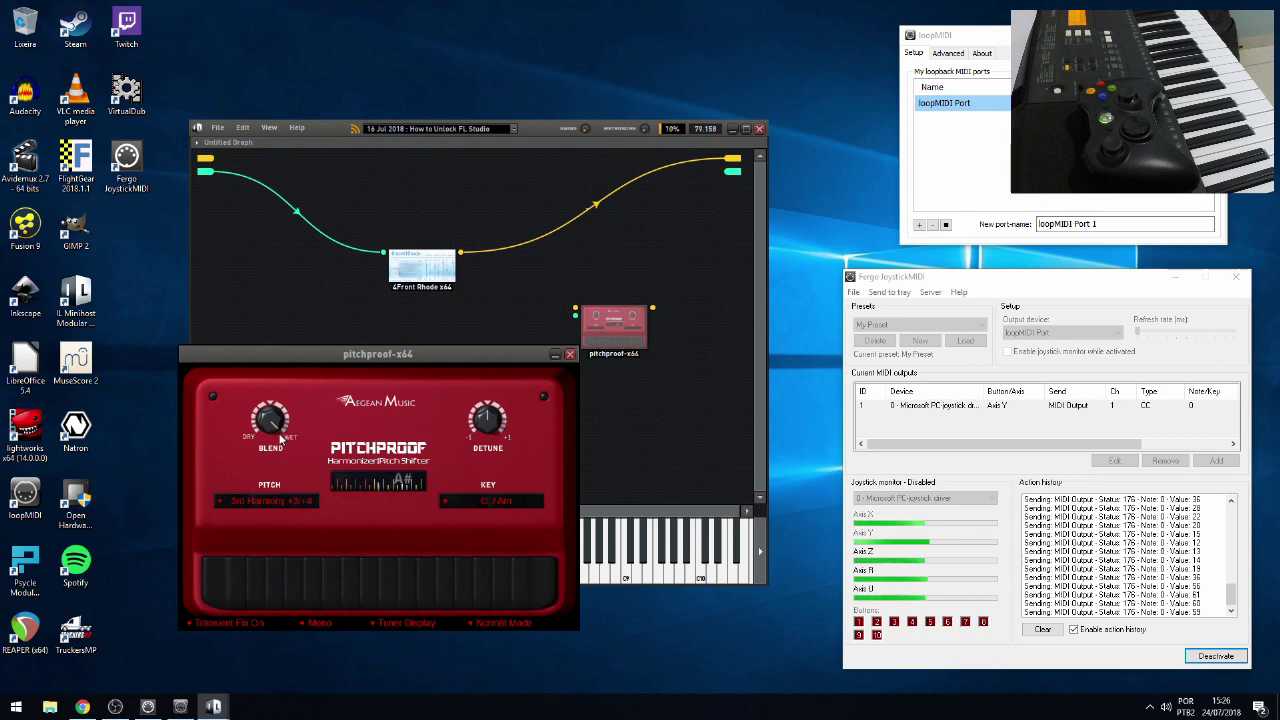
pyautogui.scroll(-2, 272, 430)
pyautogui.click(222, 503)
pyautogui.click(280, 162)
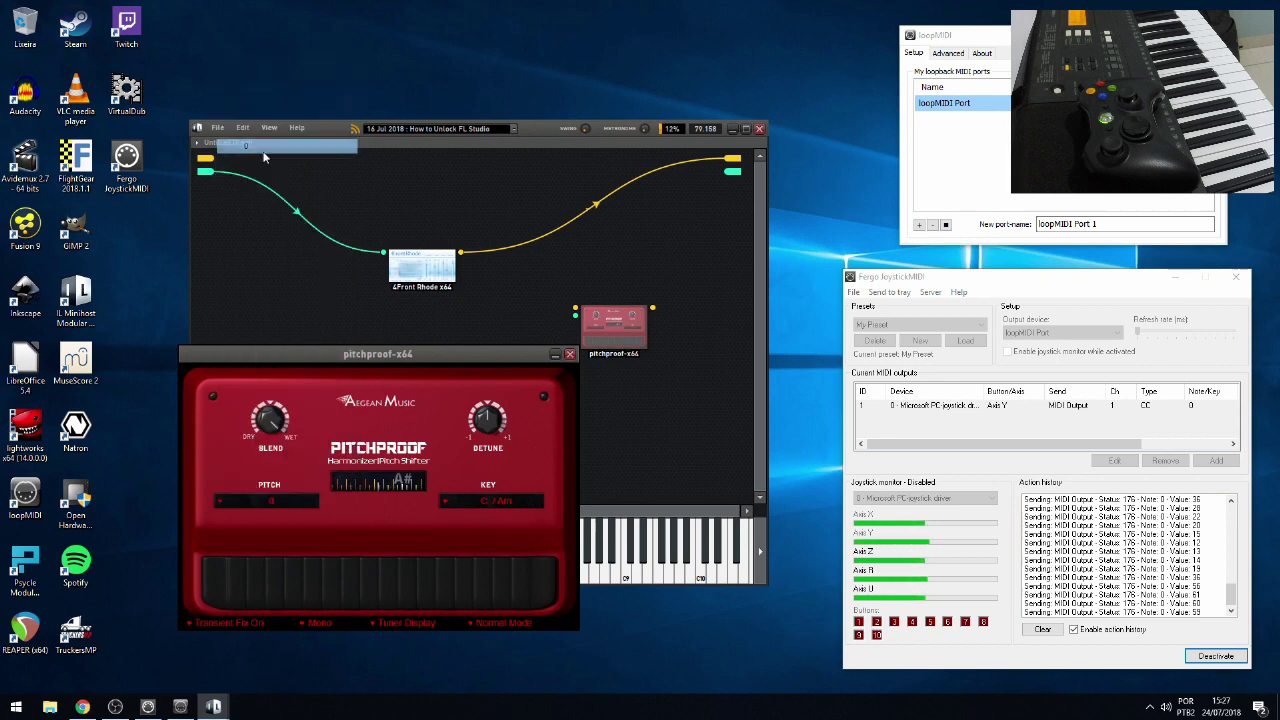
pyautogui.moveTo(341, 357); pyautogui.dragTo(337, 323)
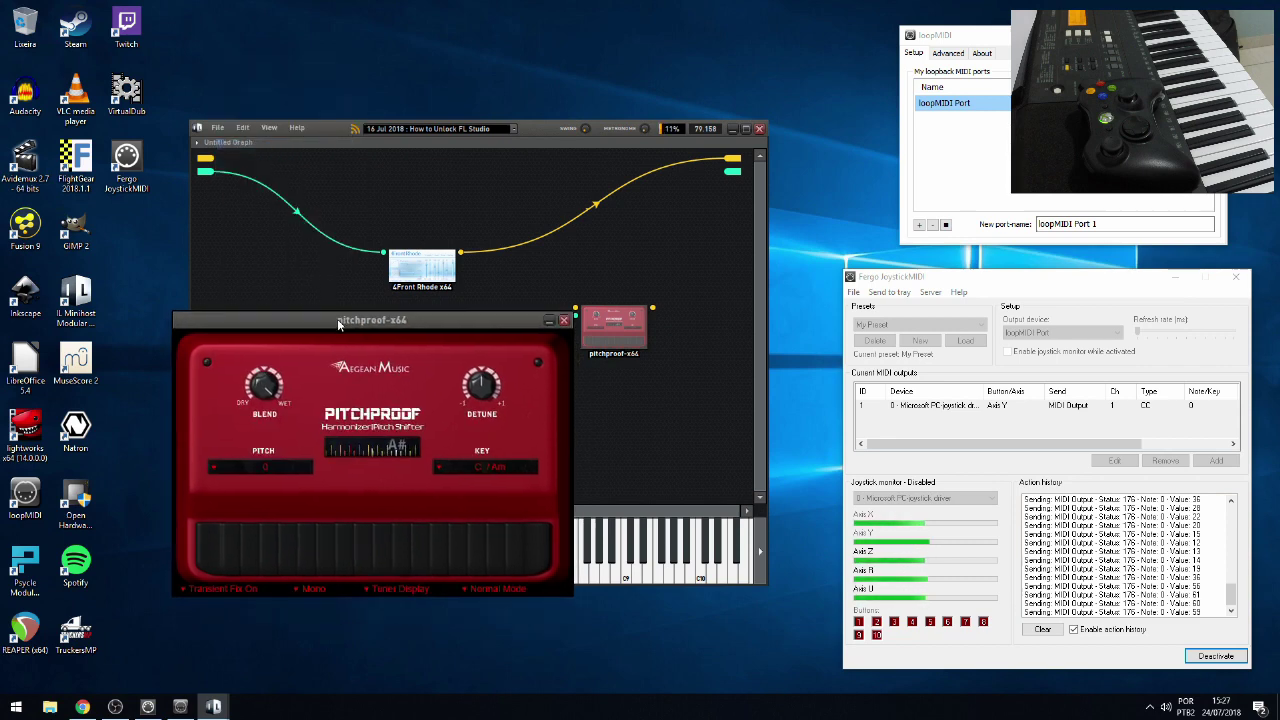
pyautogui.click(370, 588)
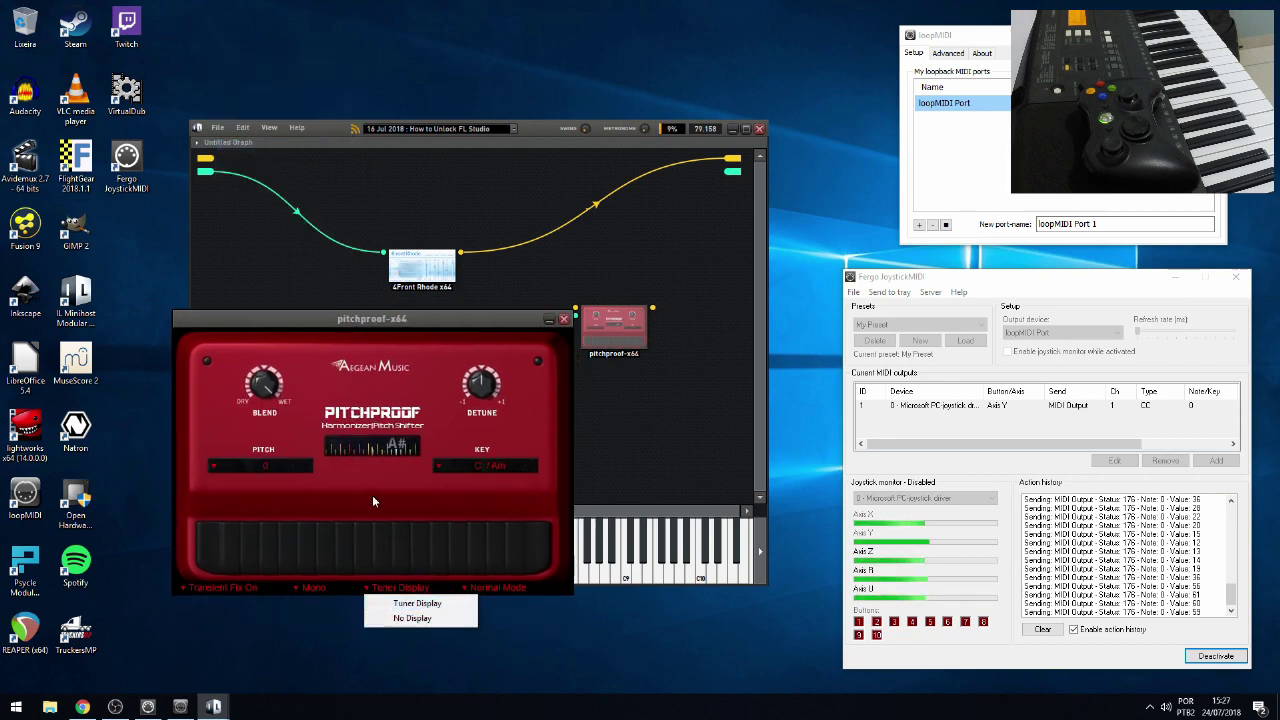
pyautogui.click(412, 618)
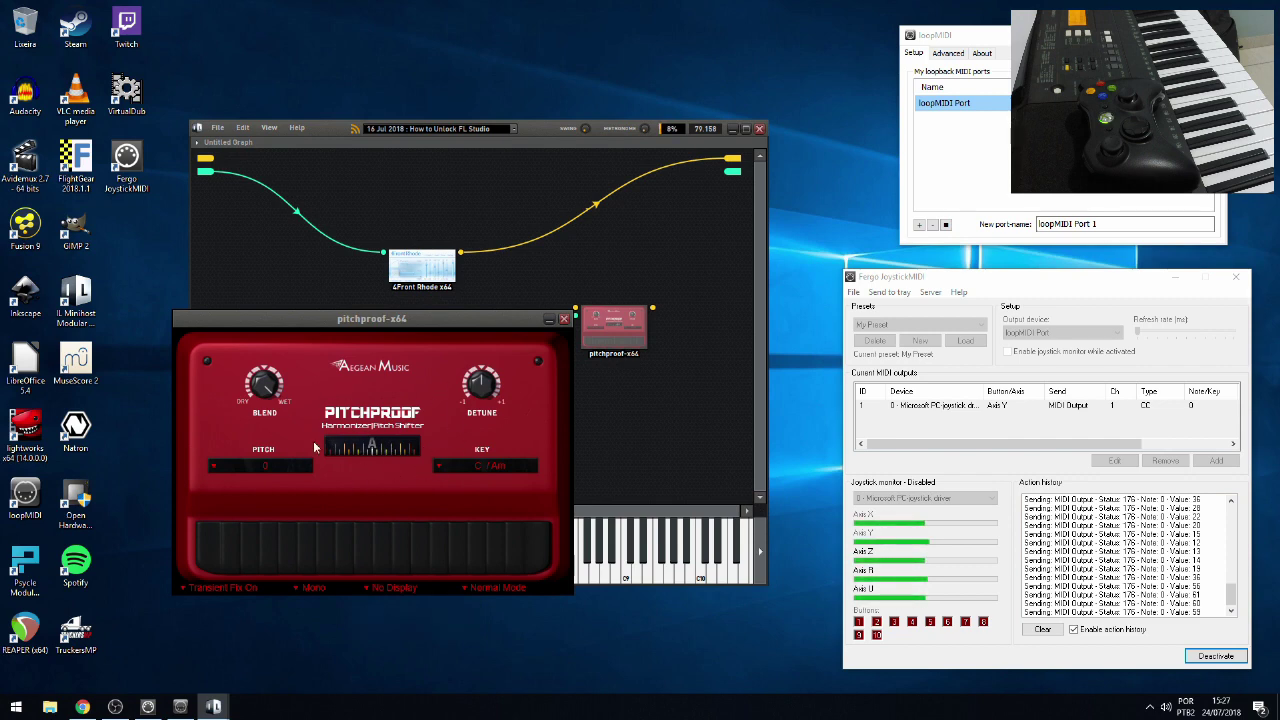
# - Route the 4Front Rhode x64 audio through pitchproof-x64 to the audio output, and close the pitchproof window
pyautogui.moveTo(521, 343); pyautogui.dragTo(443, 391)
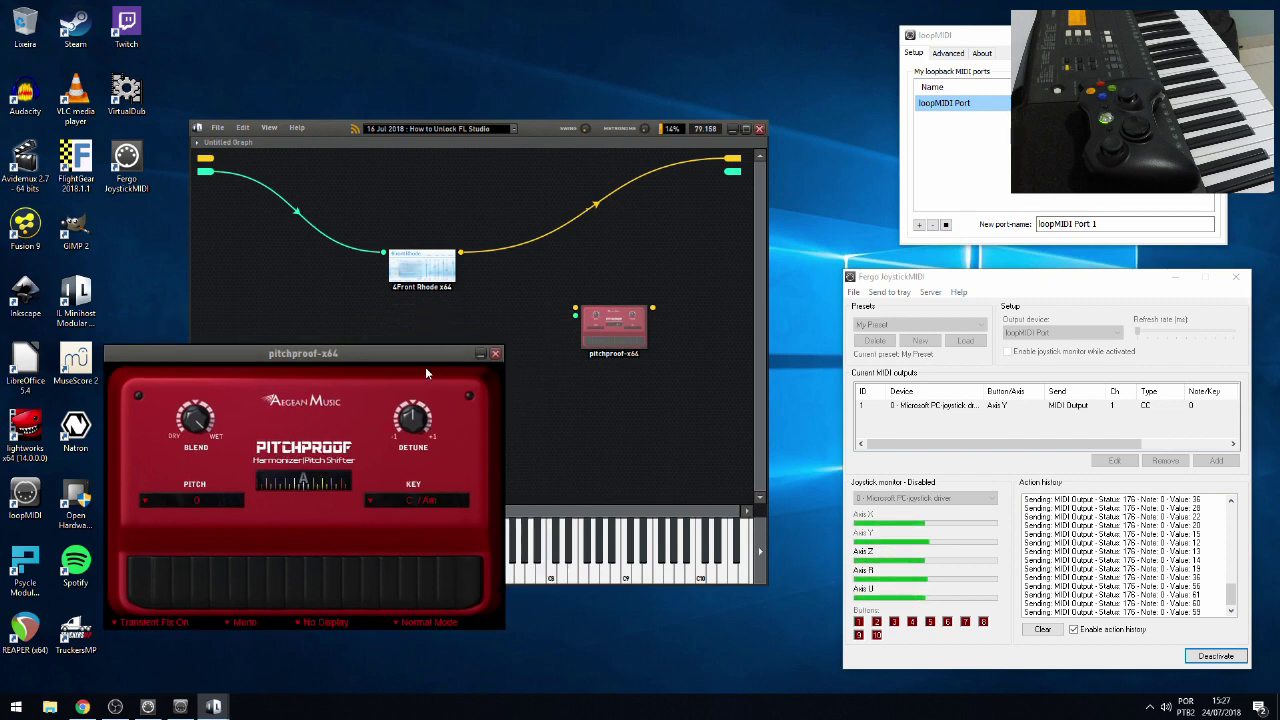
pyautogui.moveTo(716, 160)
pyautogui.mouseDown()
pyautogui.moveTo(575, 317)
pyautogui.moveTo(600, 293)
pyautogui.moveTo(595, 270)
pyautogui.moveTo(733, 162)
pyautogui.mouseUp()
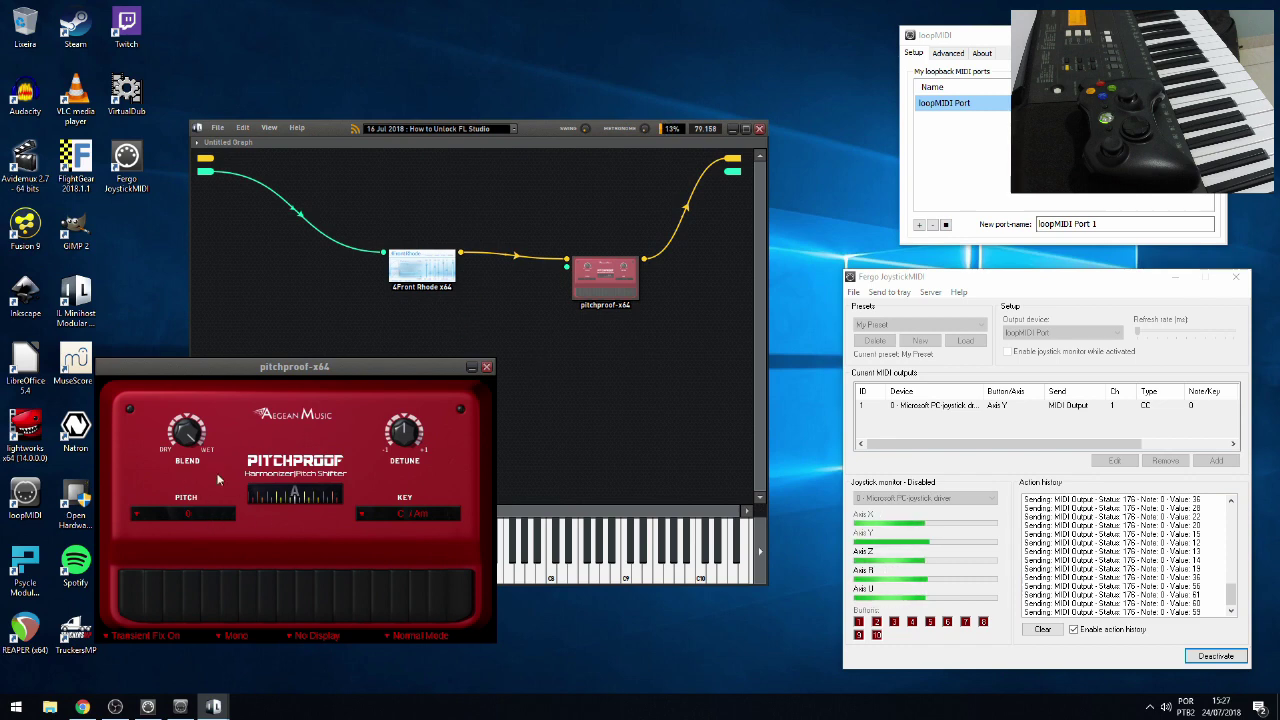
pyautogui.moveTo(267, 376); pyautogui.dragTo(407, 373)
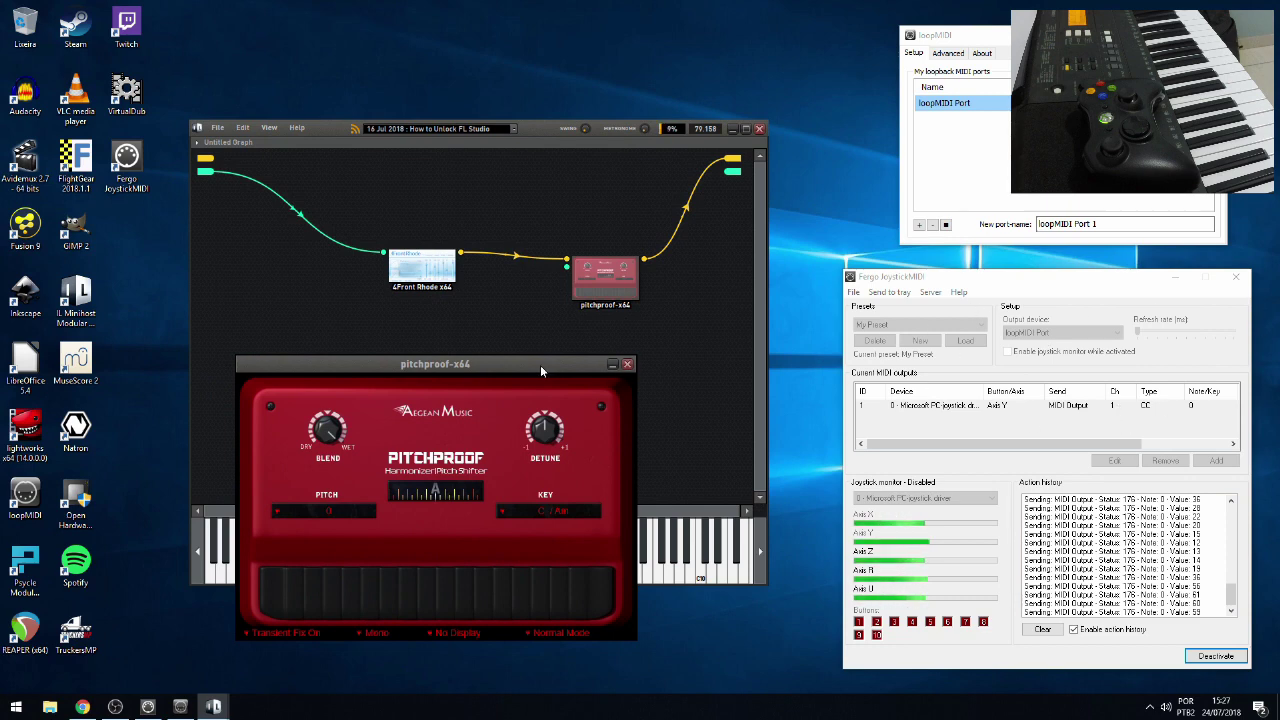
pyautogui.click(627, 364)
# - Add a Detune automation input node to the pitchproof-x64 module and shift the module slightly away from 4Front Rhode x64
pyautogui.rightClick(609, 287)
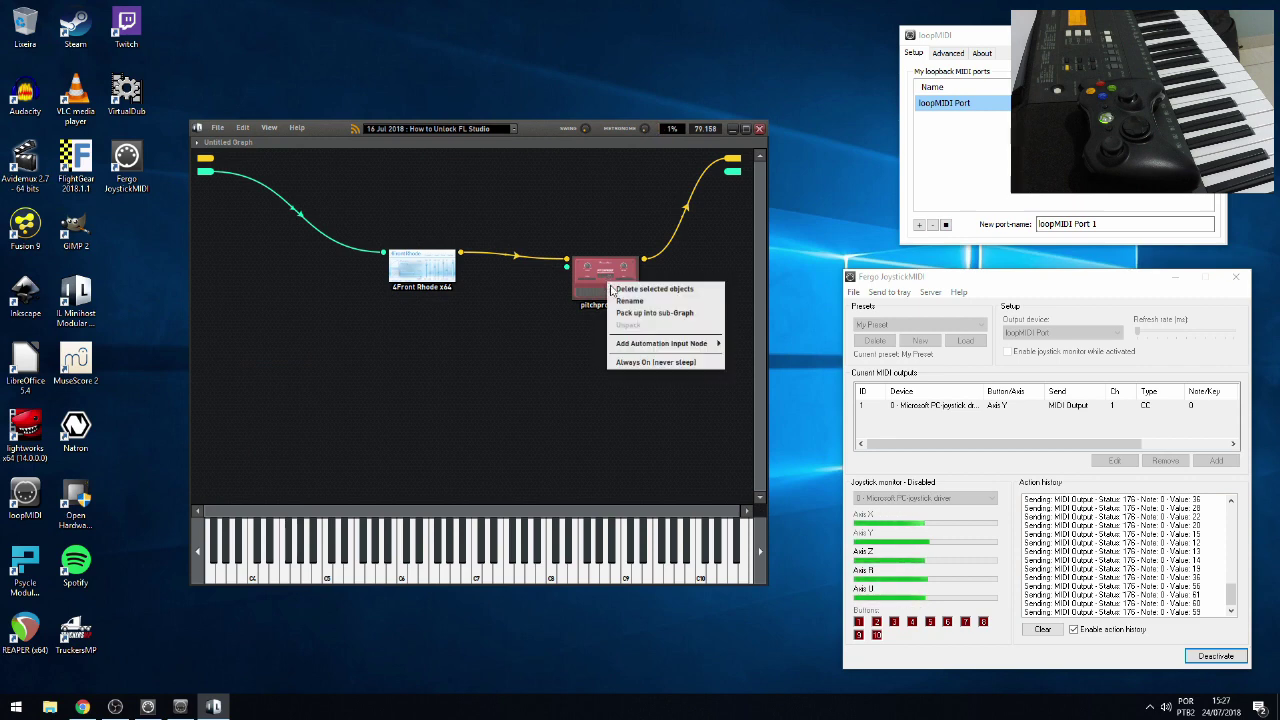
pyautogui.moveTo(665, 346)
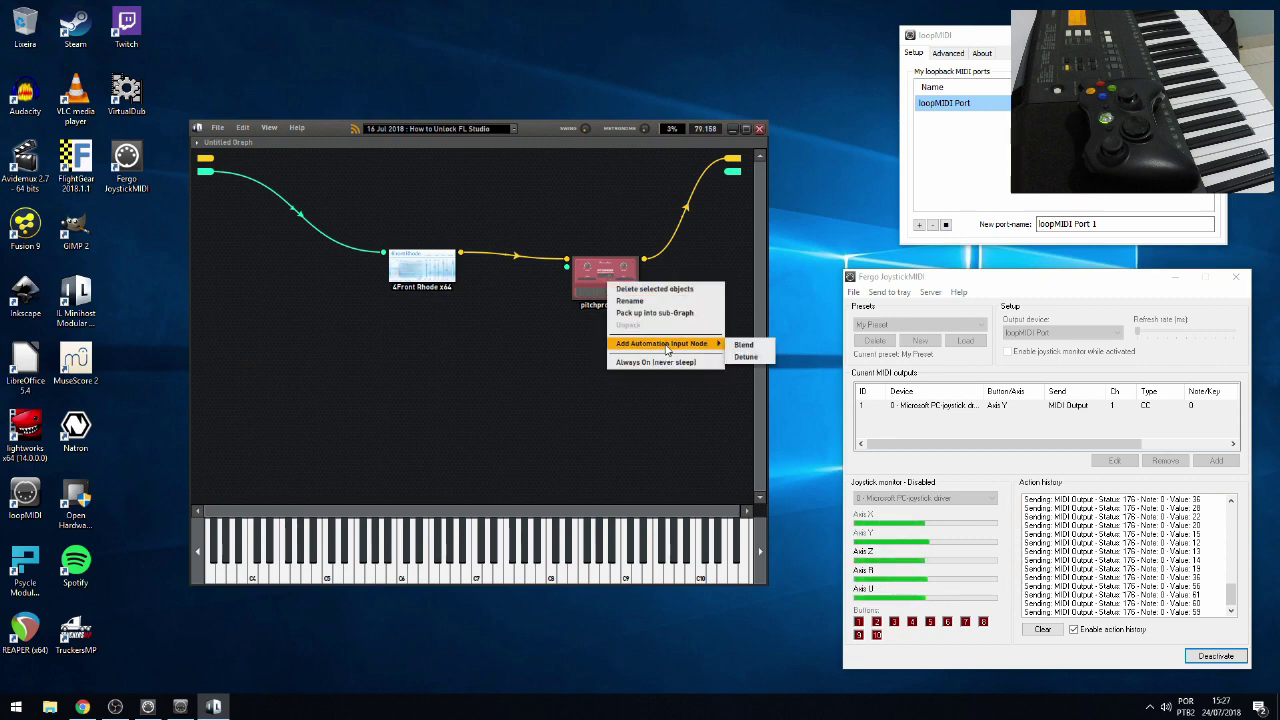
pyautogui.click(745, 357)
pyautogui.moveTo(597, 282); pyautogui.dragTo(612, 292)
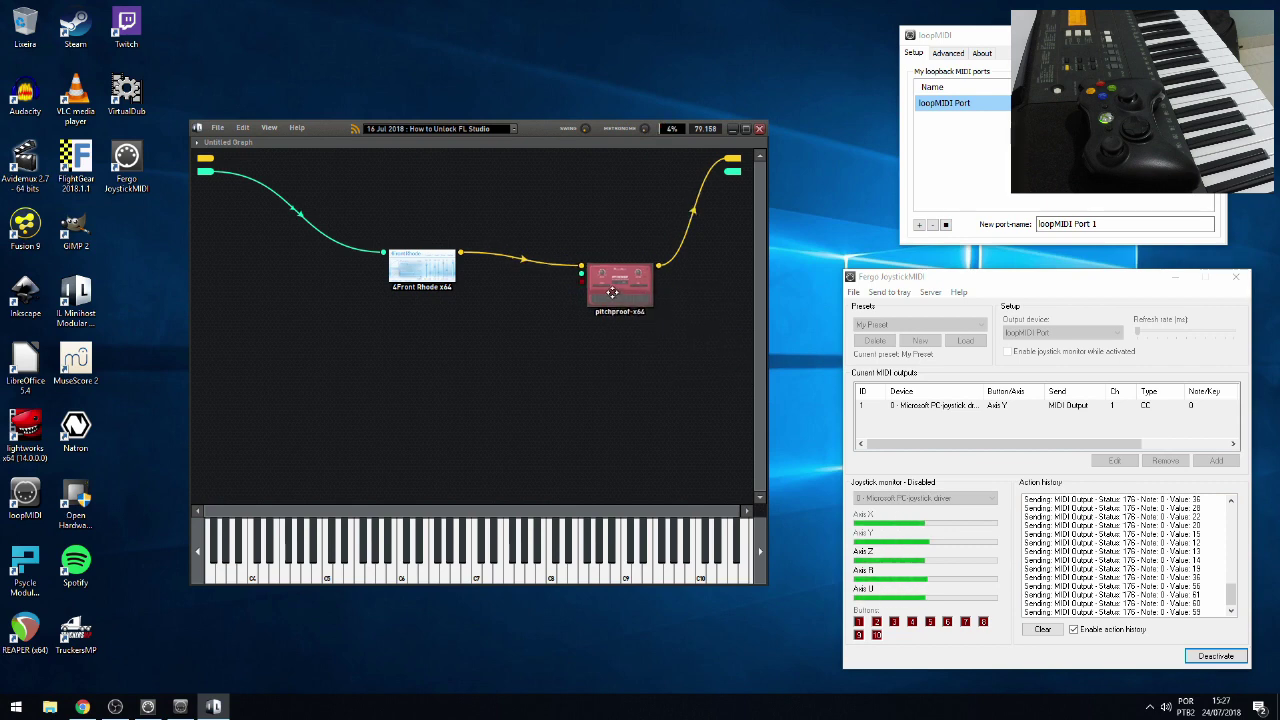
# - Reopen the pitchproof-x64 window to view its Detune control, and close it again
pyautogui.doubleClick(636, 286)
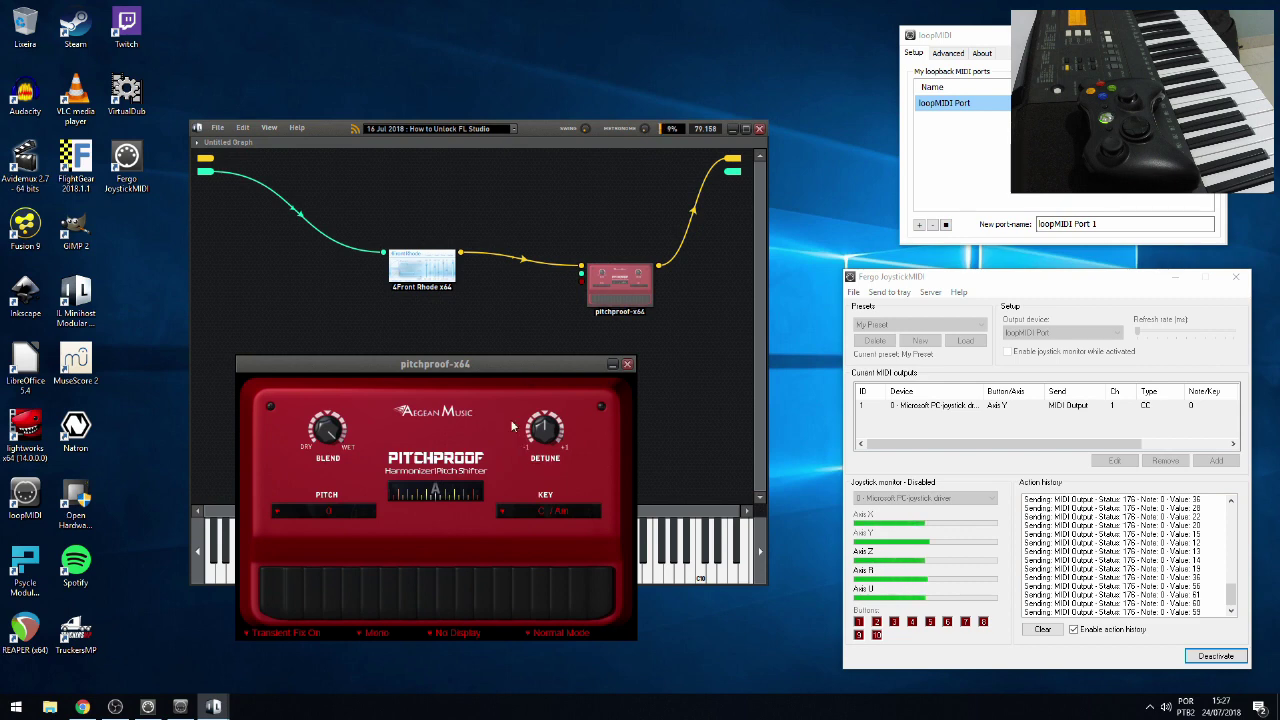
pyautogui.moveTo(545, 364); pyautogui.dragTo(660, 423)
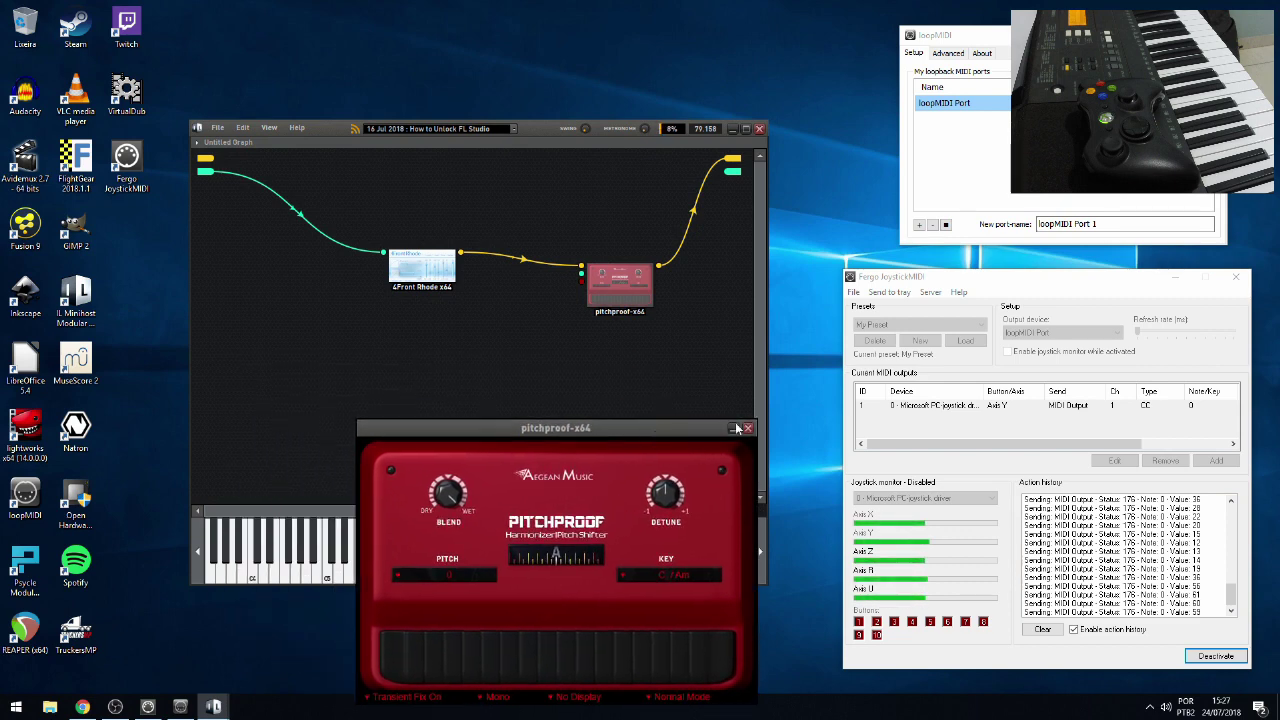
pyautogui.click(742, 423)
# - Review the audio, MIDI input and plugin folder settings in the preferences
pyautogui.rightClick(339, 348)
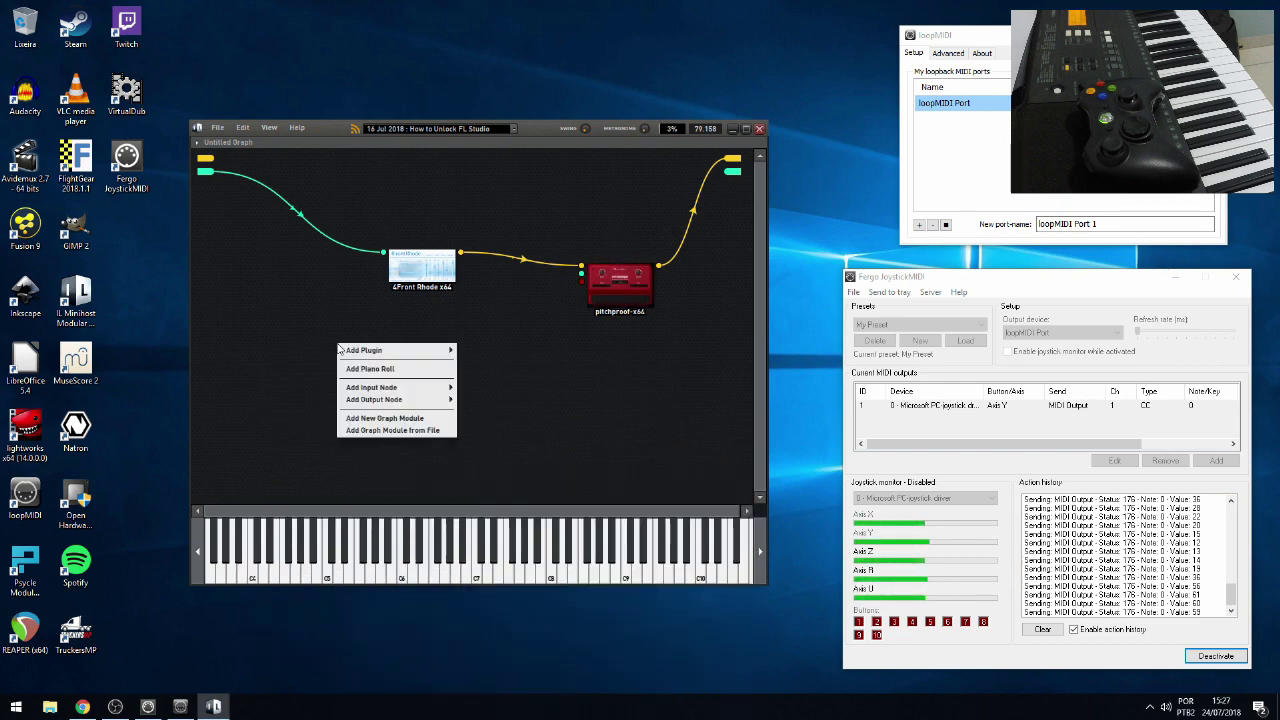
pyautogui.press('Escape')
pyautogui.click(217, 127)
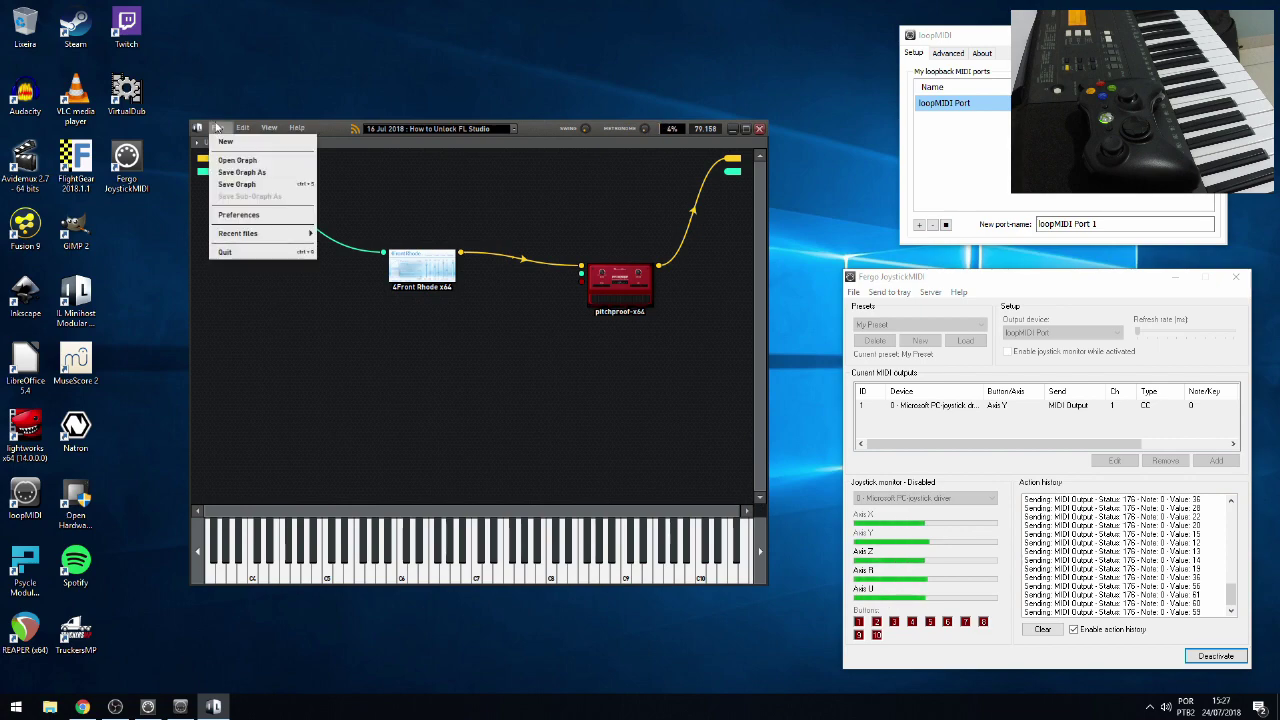
pyautogui.click(263, 215)
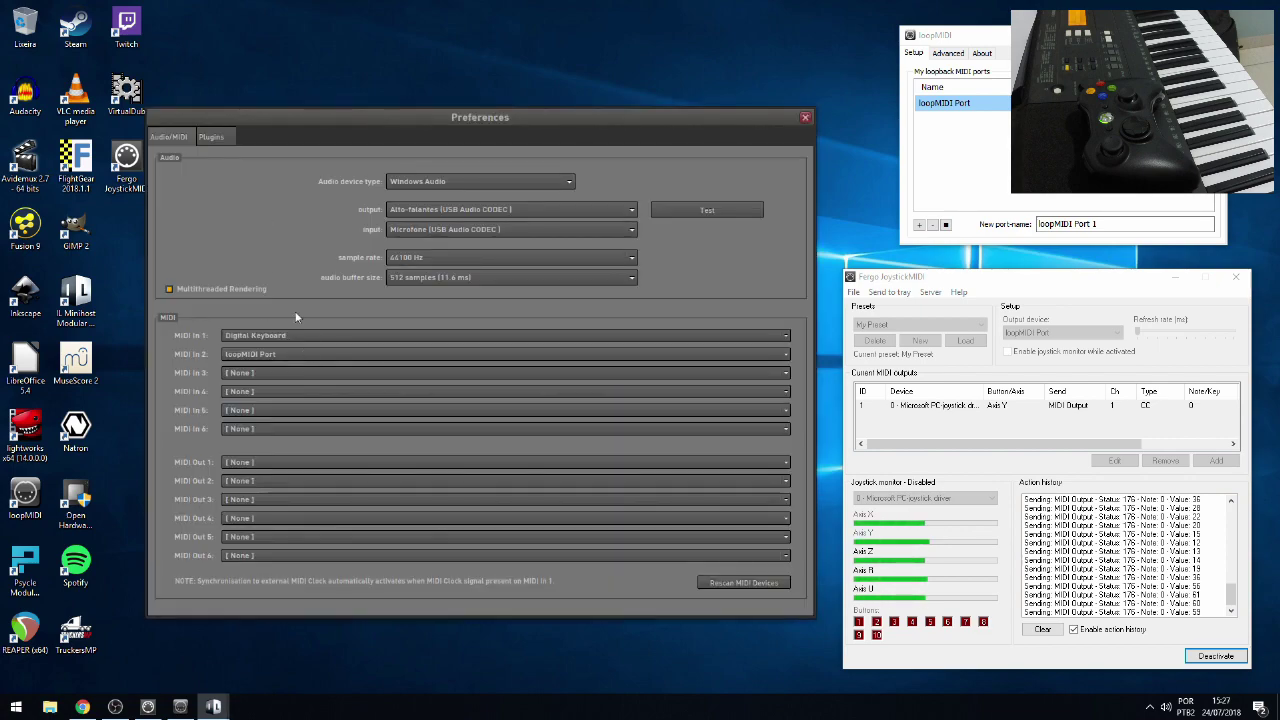
pyautogui.click(210, 142)
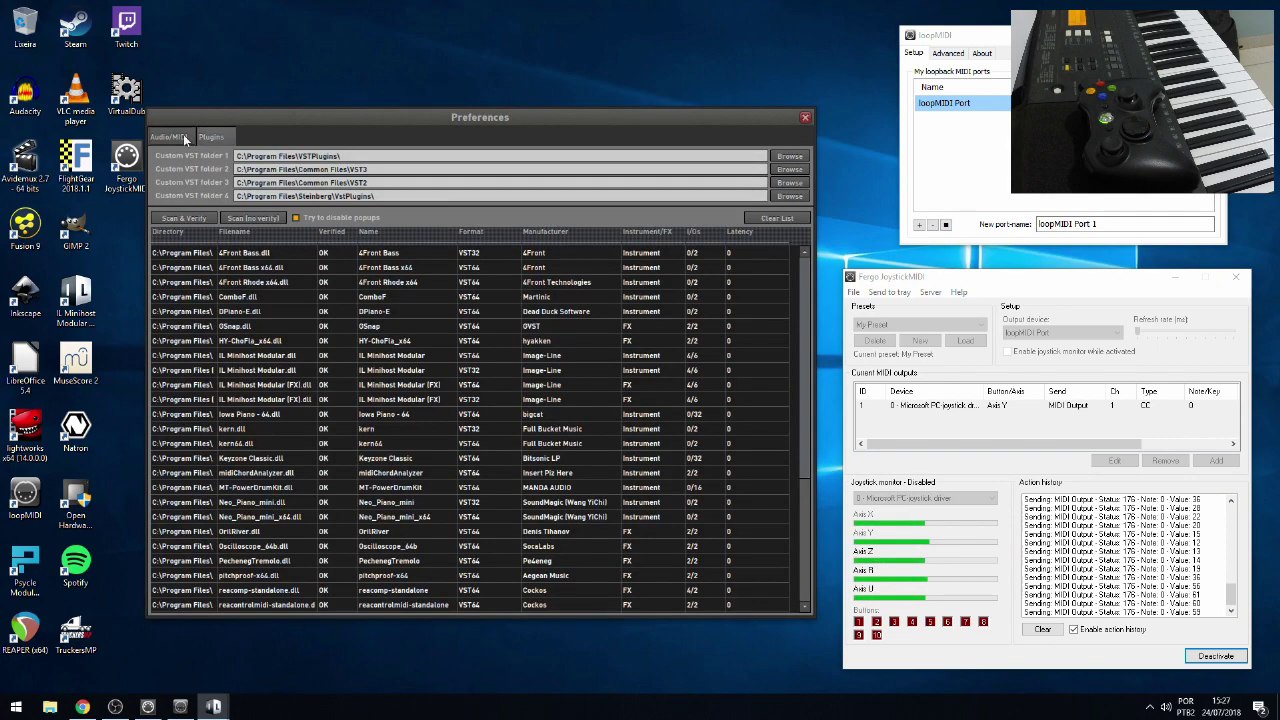
pyautogui.click(184, 140)
pyautogui.click(210, 137)
pyautogui.click(172, 137)
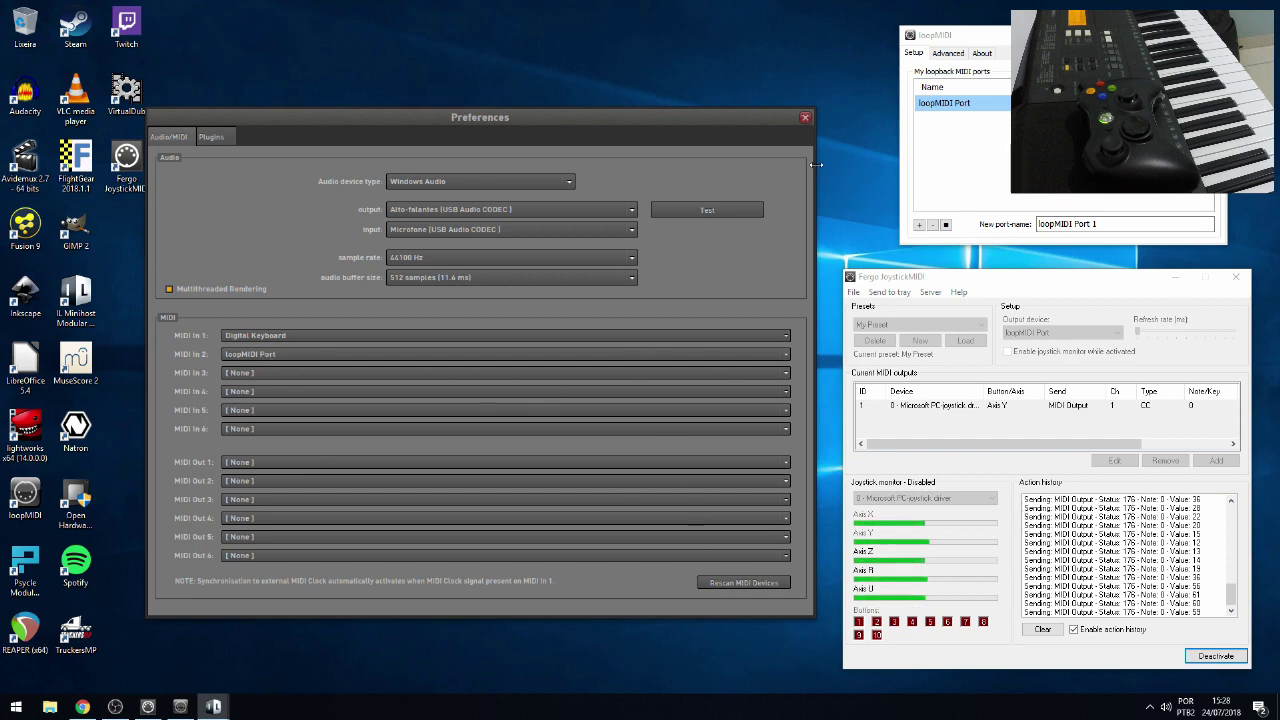
pyautogui.click(806, 119)
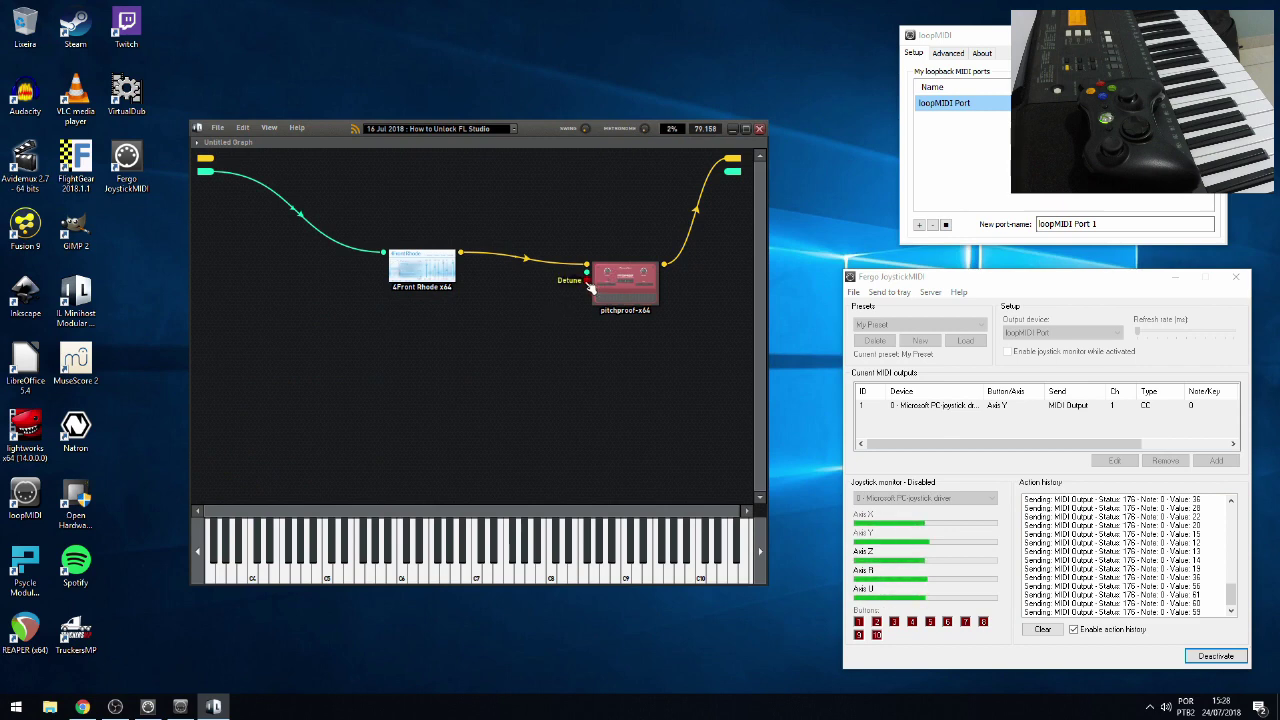
# - Add an Automation Node as a graph input with default properties and place it below the MIDI input
pyautogui.rightClick(261, 376)
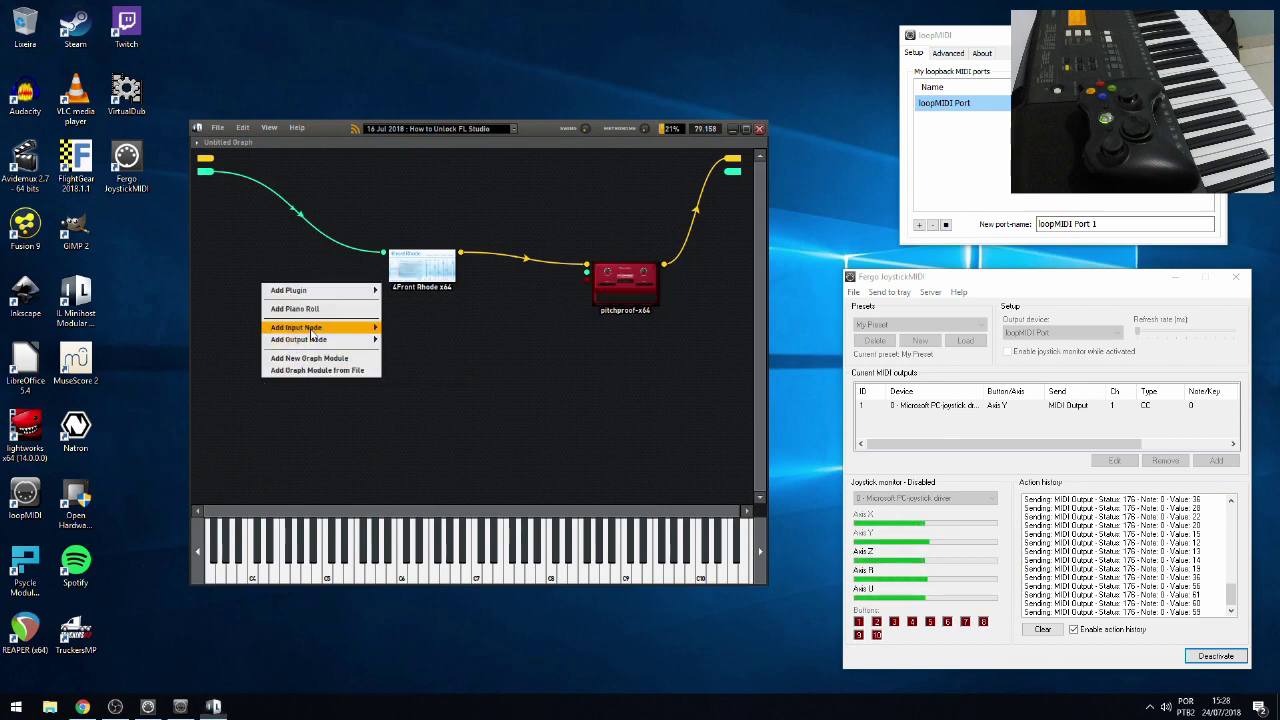
pyautogui.moveTo(315, 330)
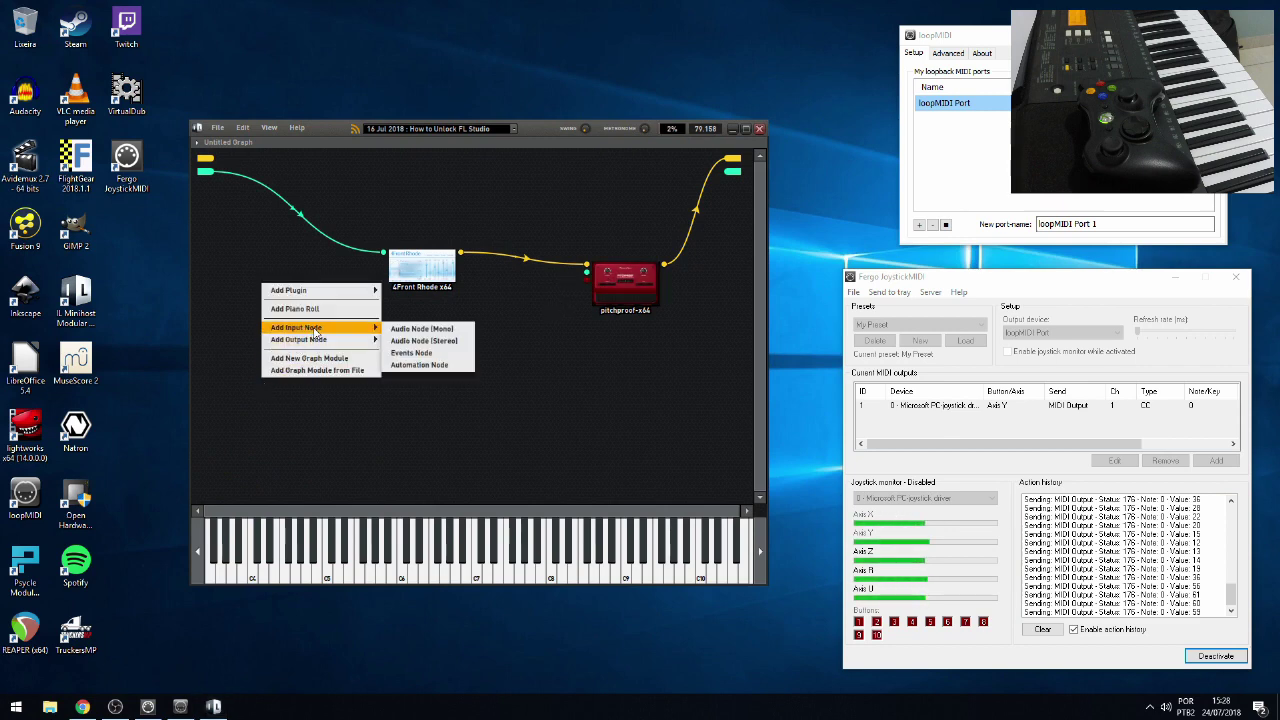
pyautogui.click(421, 366)
pyautogui.click(458, 396)
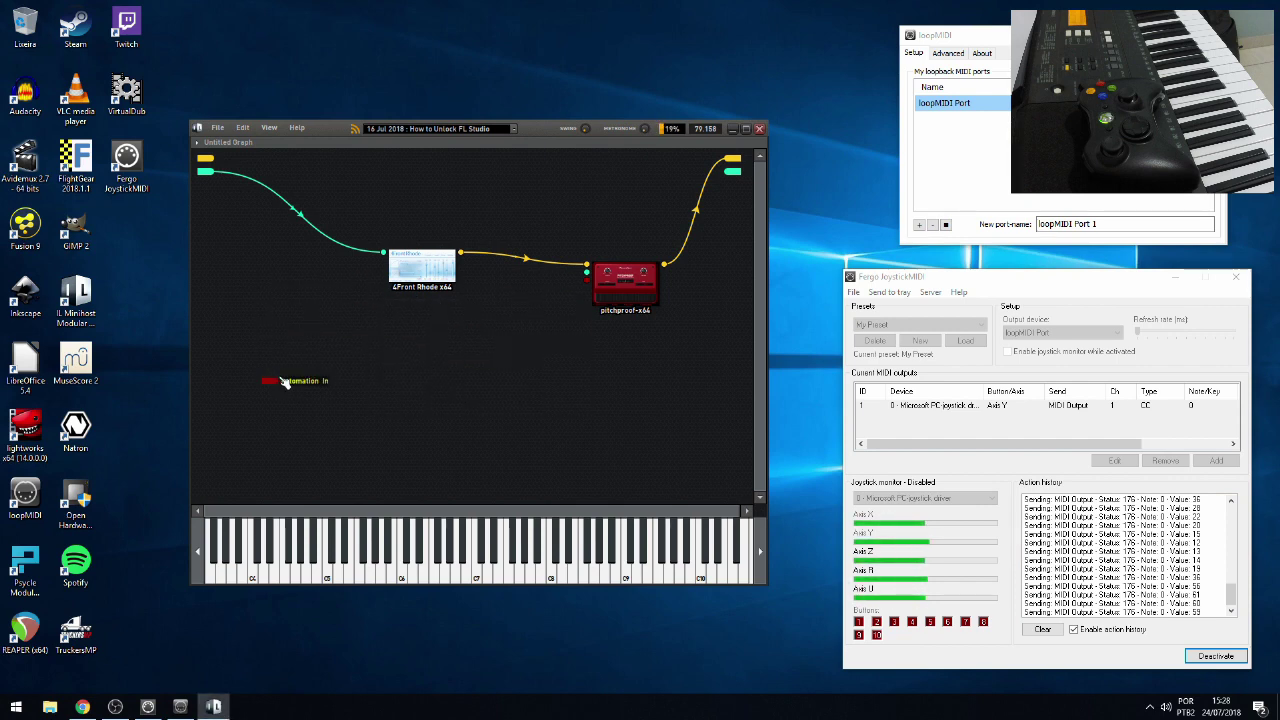
pyautogui.moveTo(284, 382); pyautogui.dragTo(243, 326)
pyautogui.moveTo(269, 378); pyautogui.dragTo(219, 331)
# - Inspect the Automation In node's properties and check which MIDI input number the preferences assign to loopMIDI Port
pyautogui.doubleClick(215, 328)
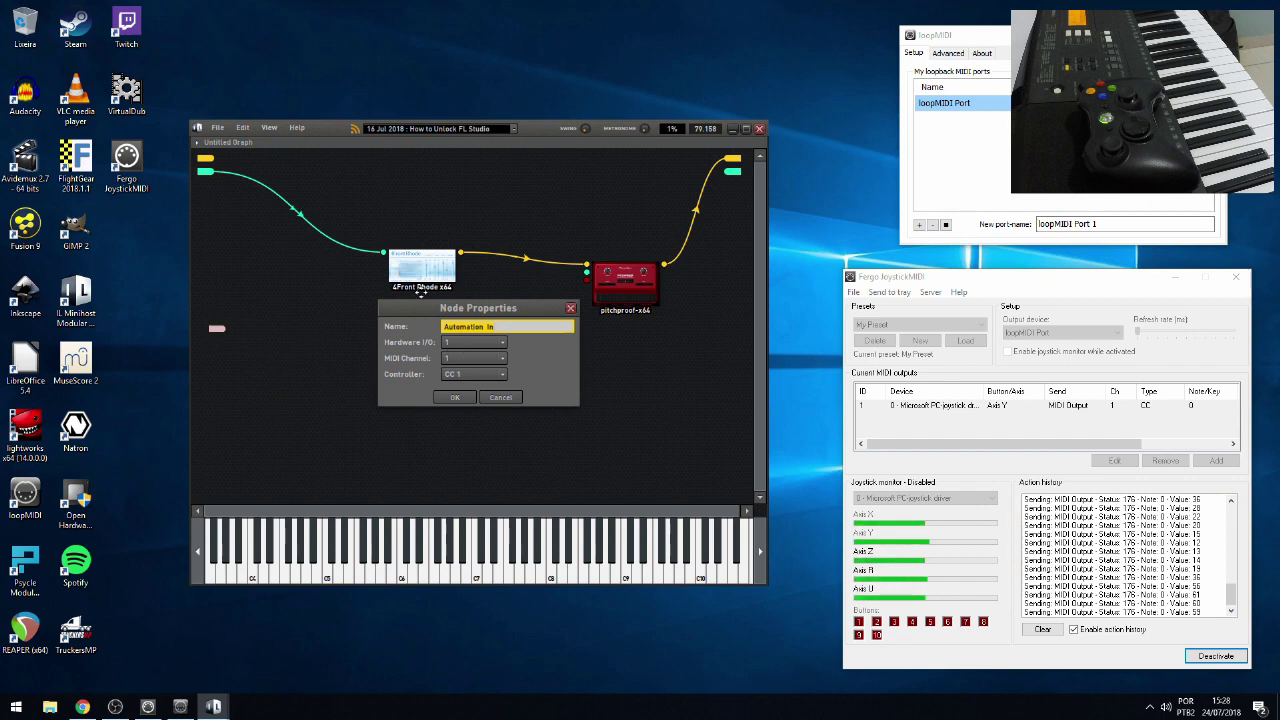
pyautogui.click(570, 308)
pyautogui.click(217, 127)
pyautogui.click(240, 214)
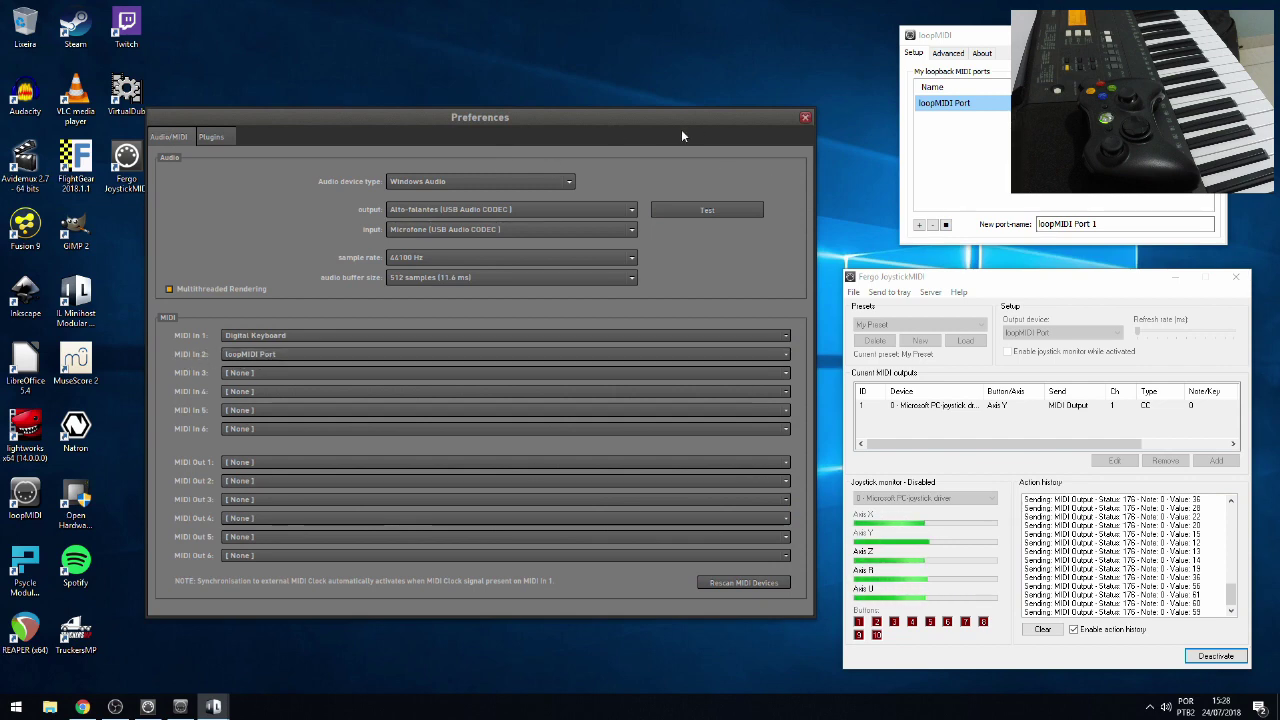
pyautogui.click(805, 117)
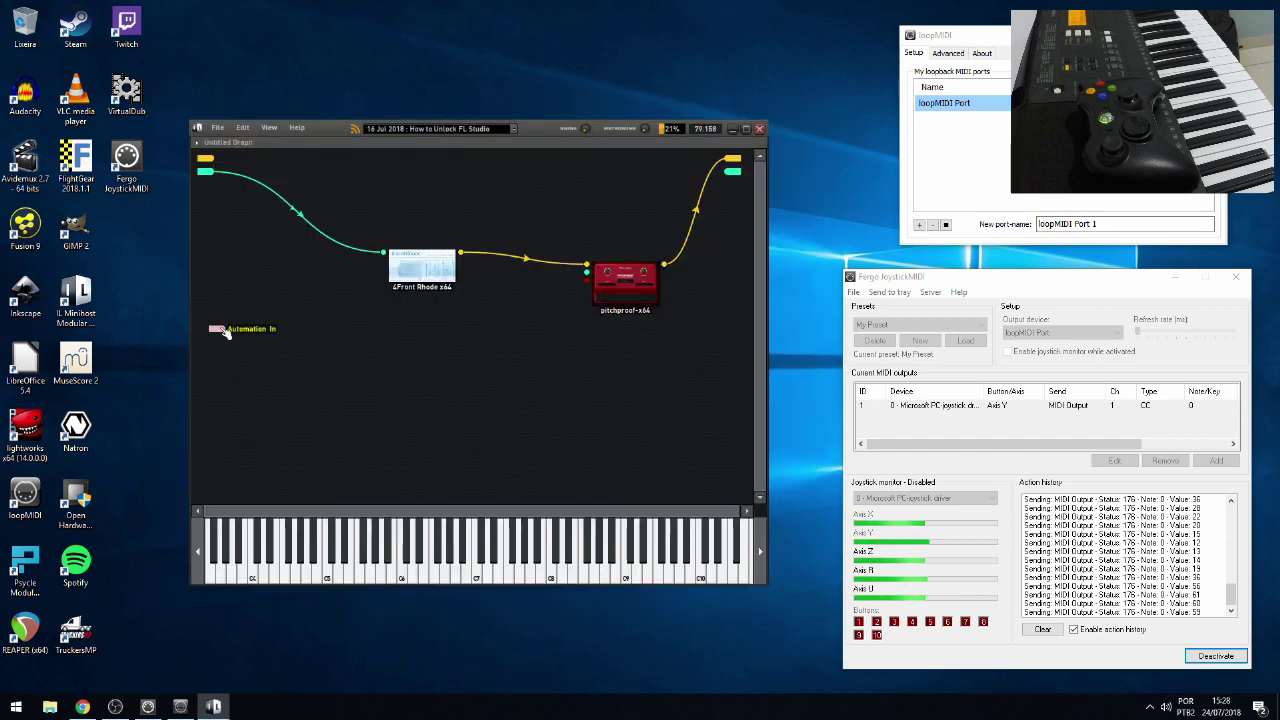
# - Set the Automation In node's Hardware I/O to 2 and its Controller to CC 0
pyautogui.click(216, 328)
pyautogui.click(480, 343)
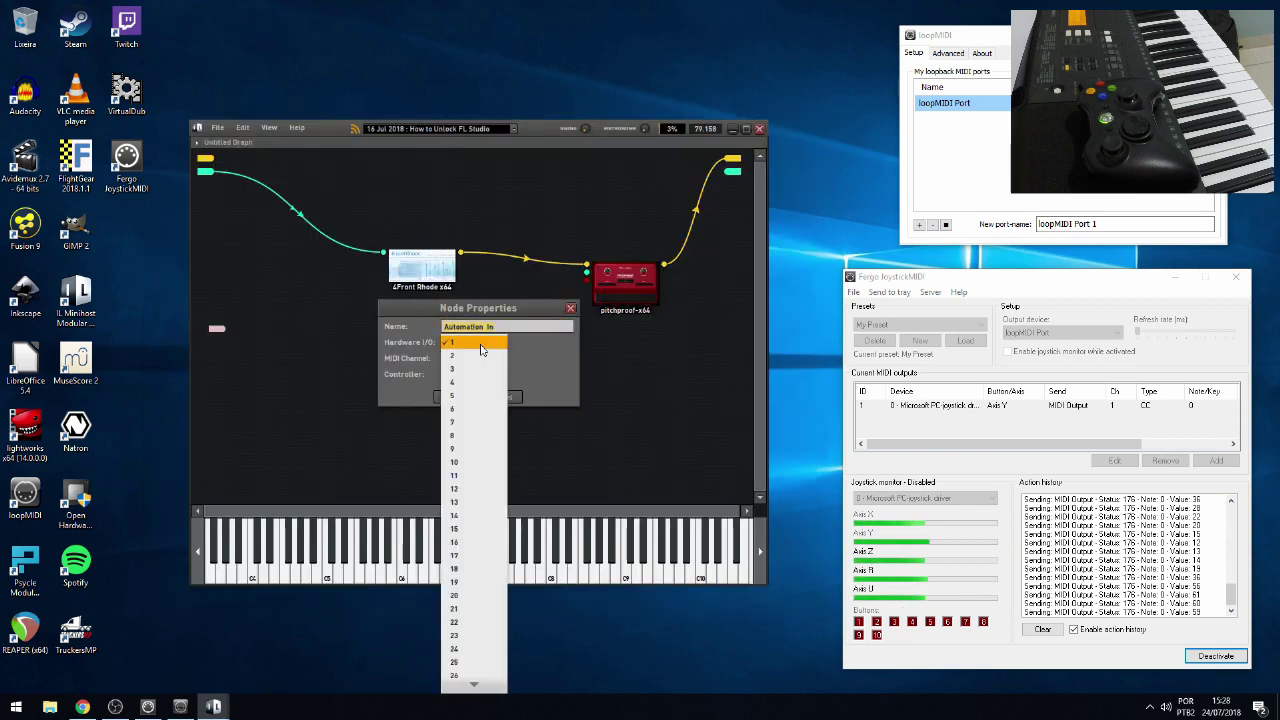
pyautogui.click(467, 355)
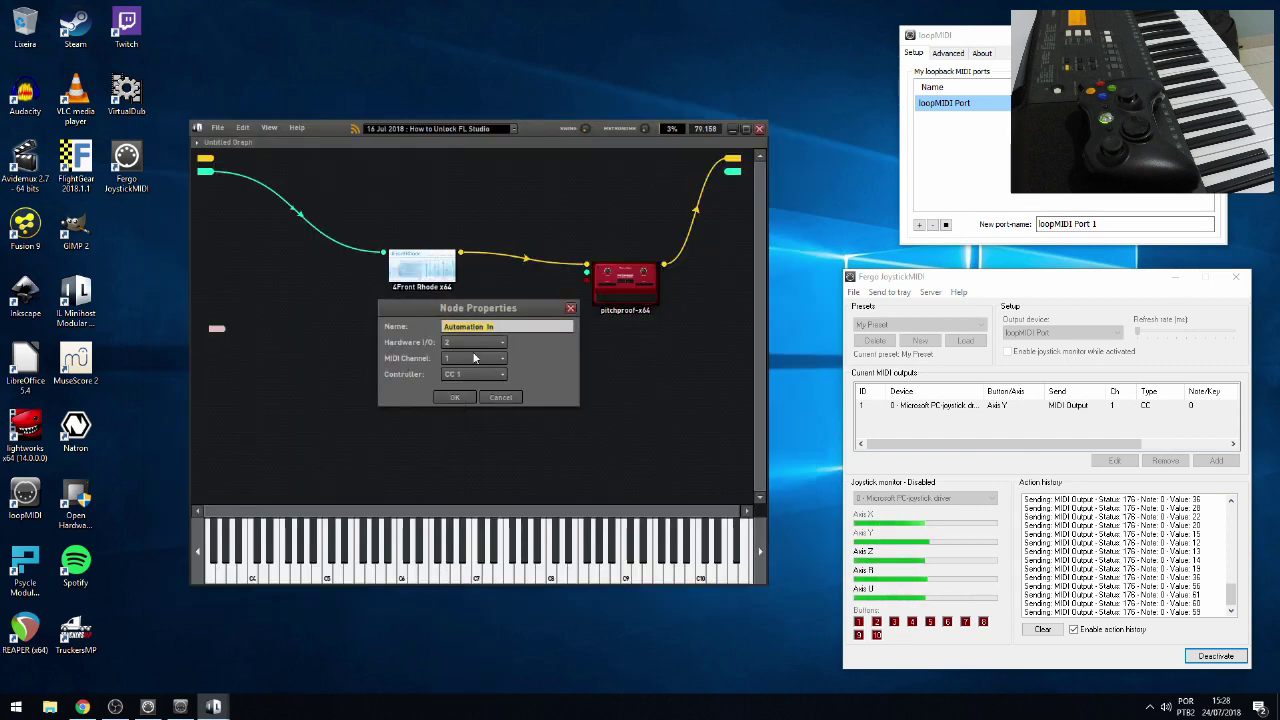
pyautogui.click(464, 376)
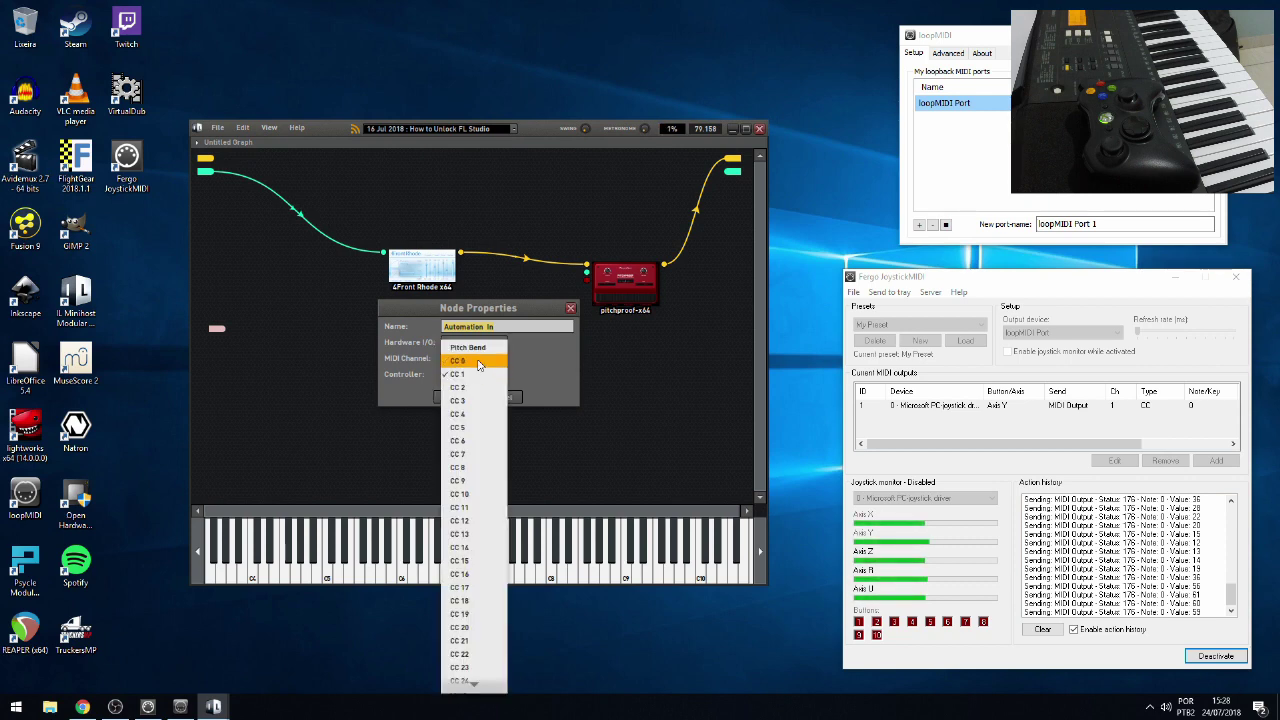
pyautogui.click(460, 360)
pyautogui.click(457, 396)
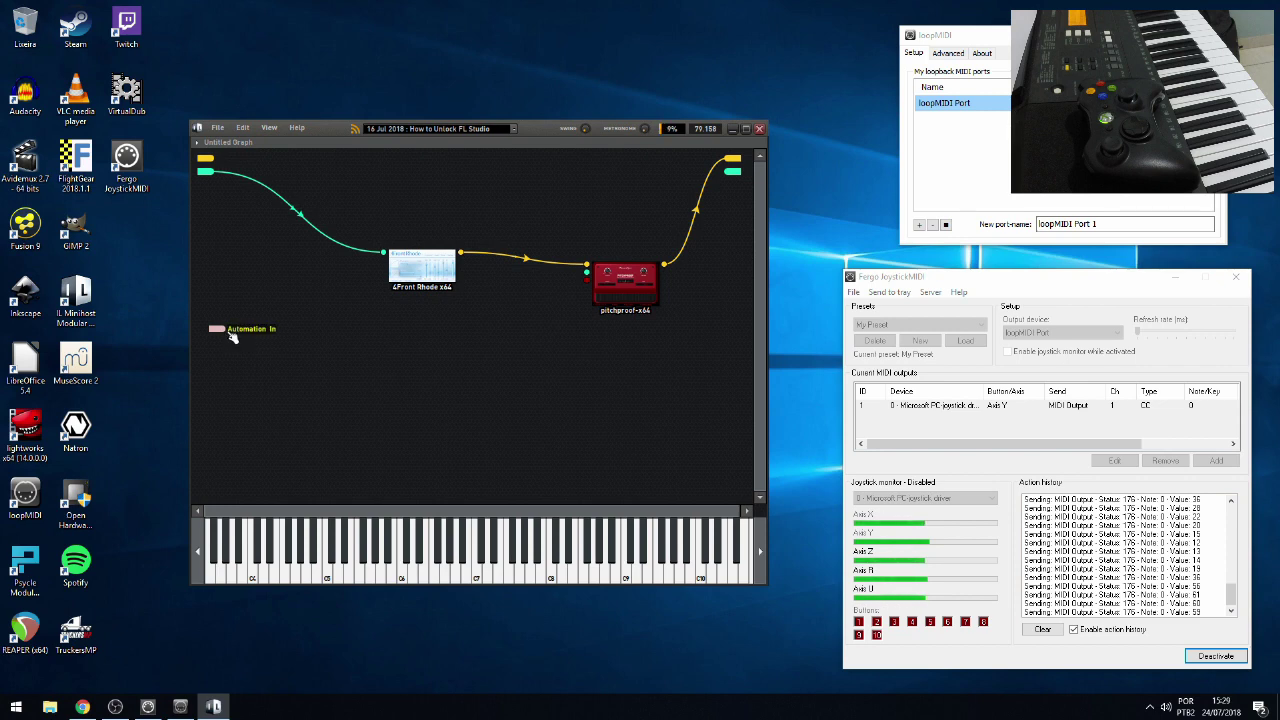
# - Connect the Automation In node to pitchproof-x64's Detune input and move the node inward, below 4Front Rhode x64
pyautogui.moveTo(224, 328); pyautogui.dragTo(584, 282)
pyautogui.moveTo(216, 328); pyautogui.dragTo(279, 376)
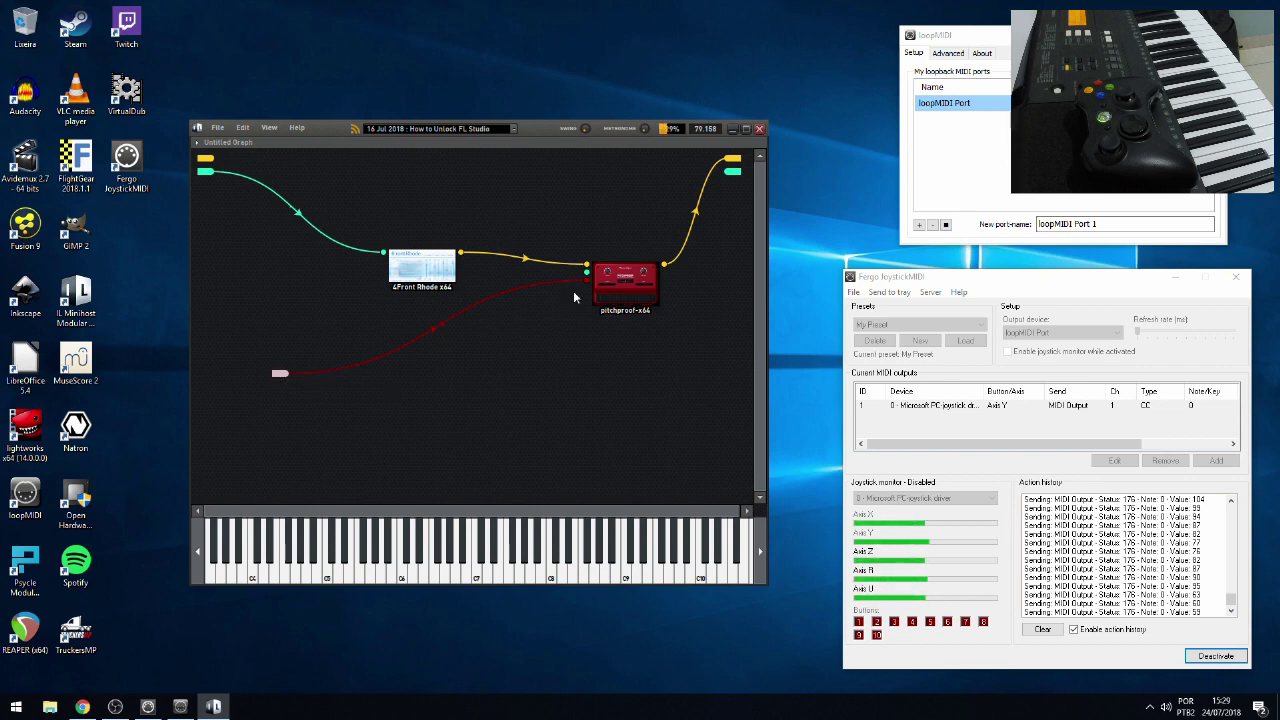
# - Delete the pitchproof-x64 module from the graph
pyautogui.moveTo(620, 290); pyautogui.dragTo(623, 280)
pyautogui.press('Delete')
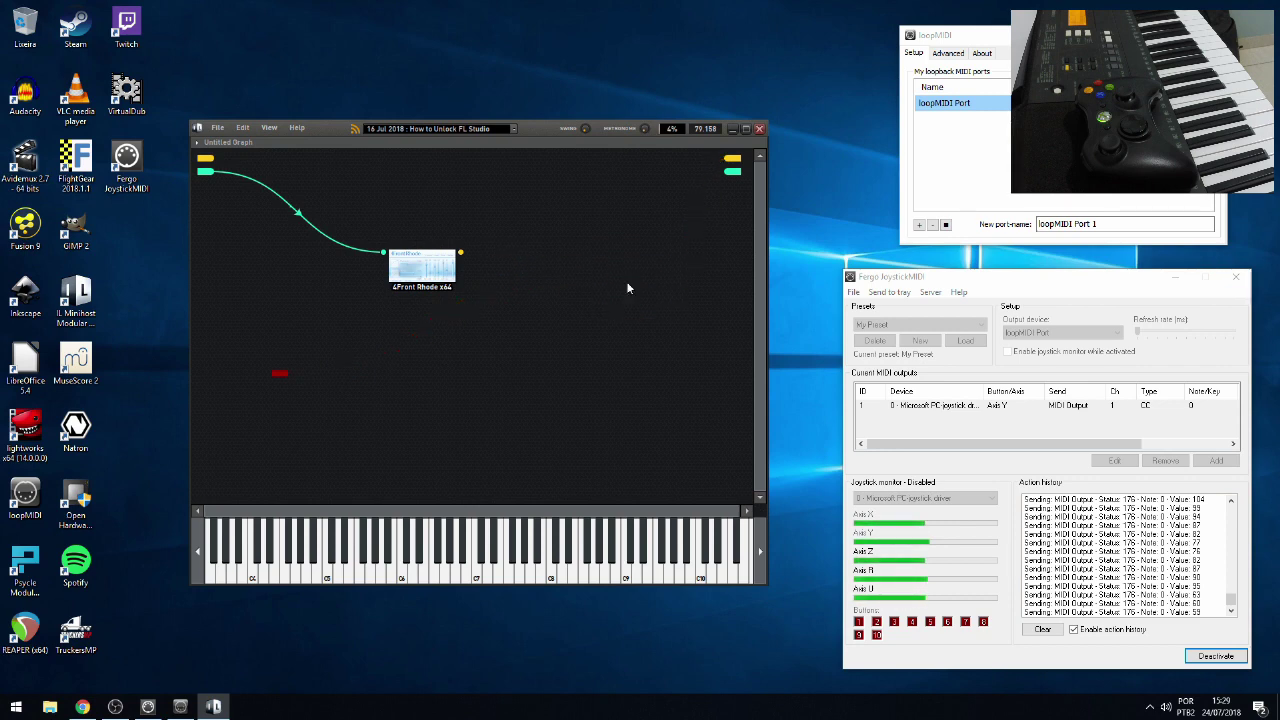
# - Delete the 4Front Rhode x64 module and the leftover automation node from the graph
pyautogui.click(437, 258)
pyautogui.press('Delete')
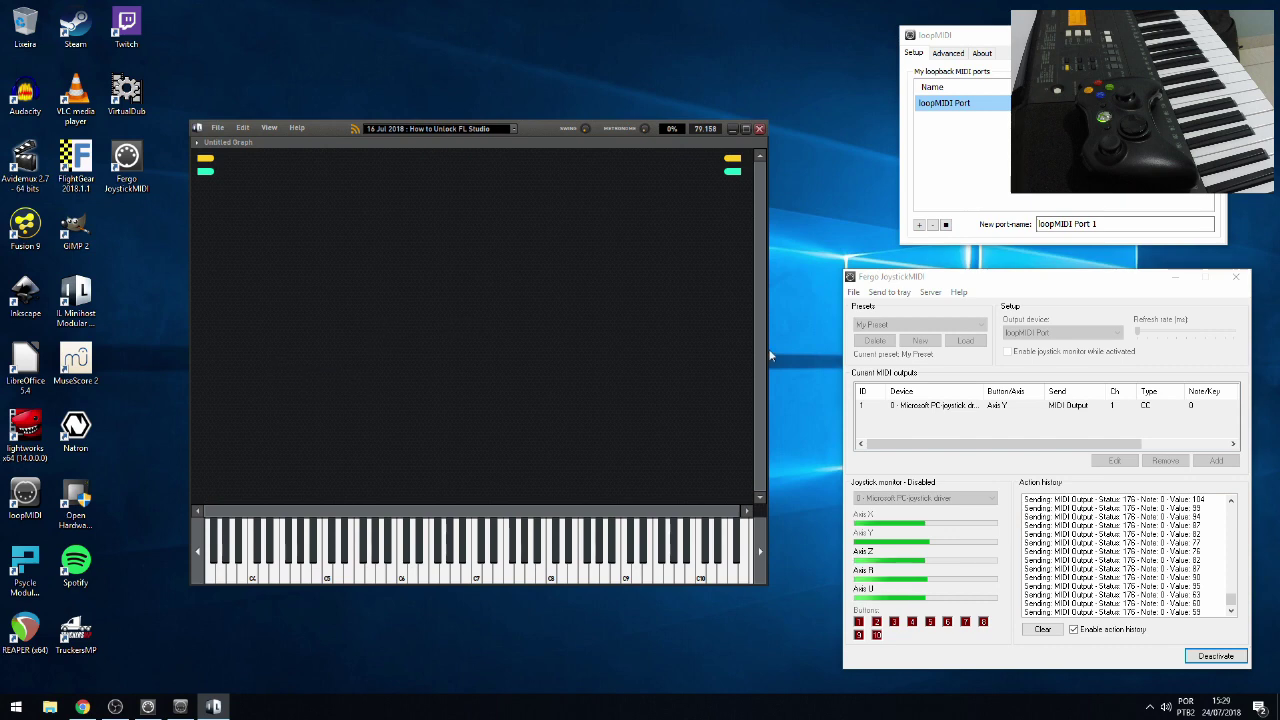
# - Switch to Fergo JoystickMIDI, deactivate it, and start a new MIDI output with type Note On and source Button 1
pyautogui.click(1018, 279)
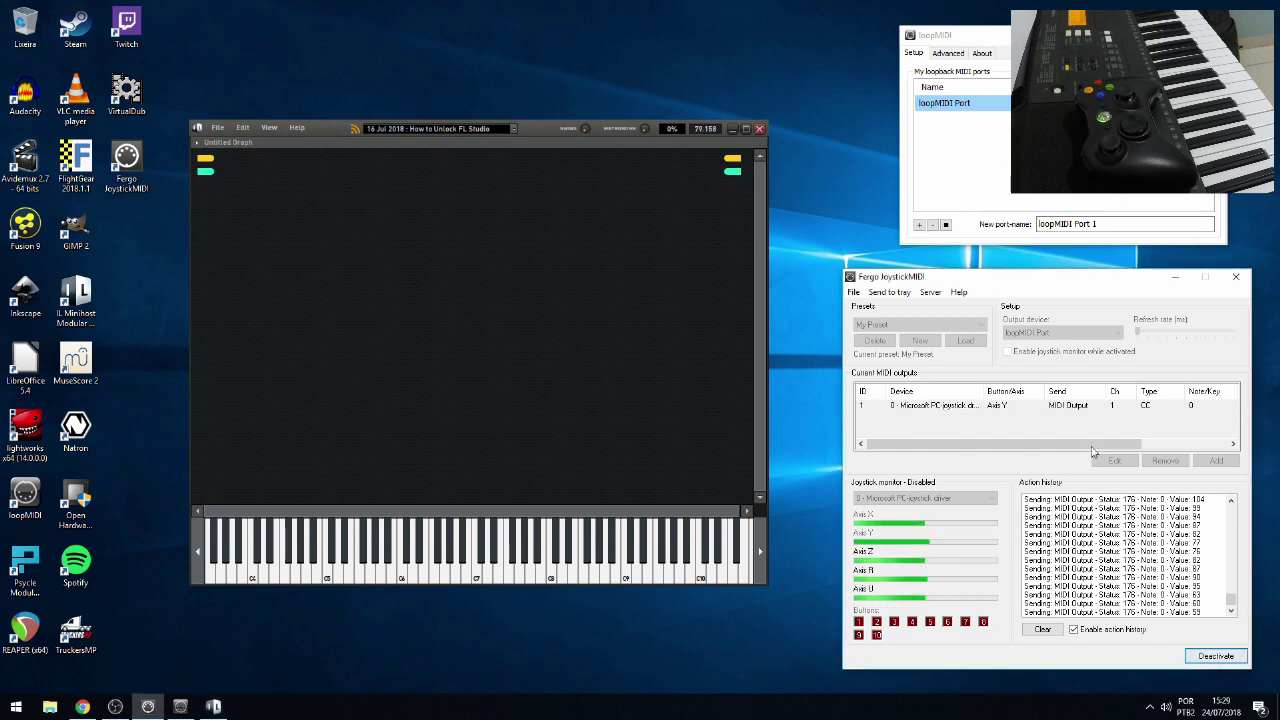
pyautogui.click(1222, 665)
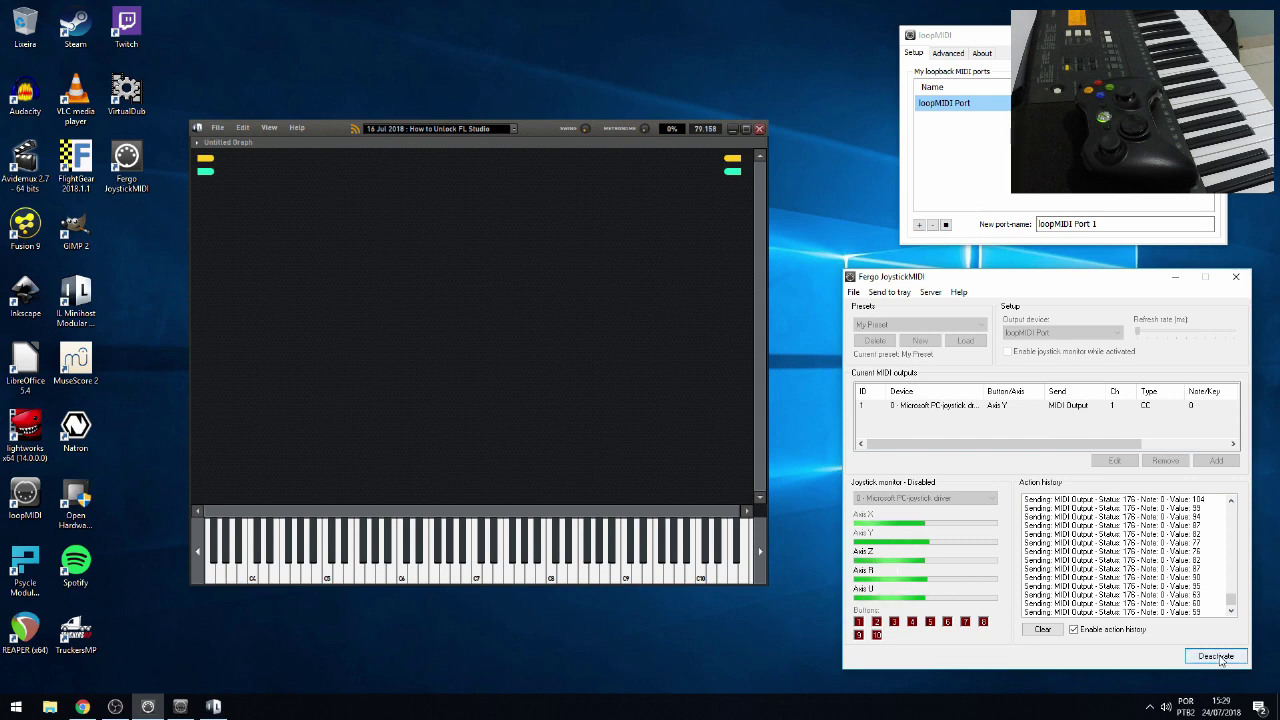
pyautogui.click(911, 406)
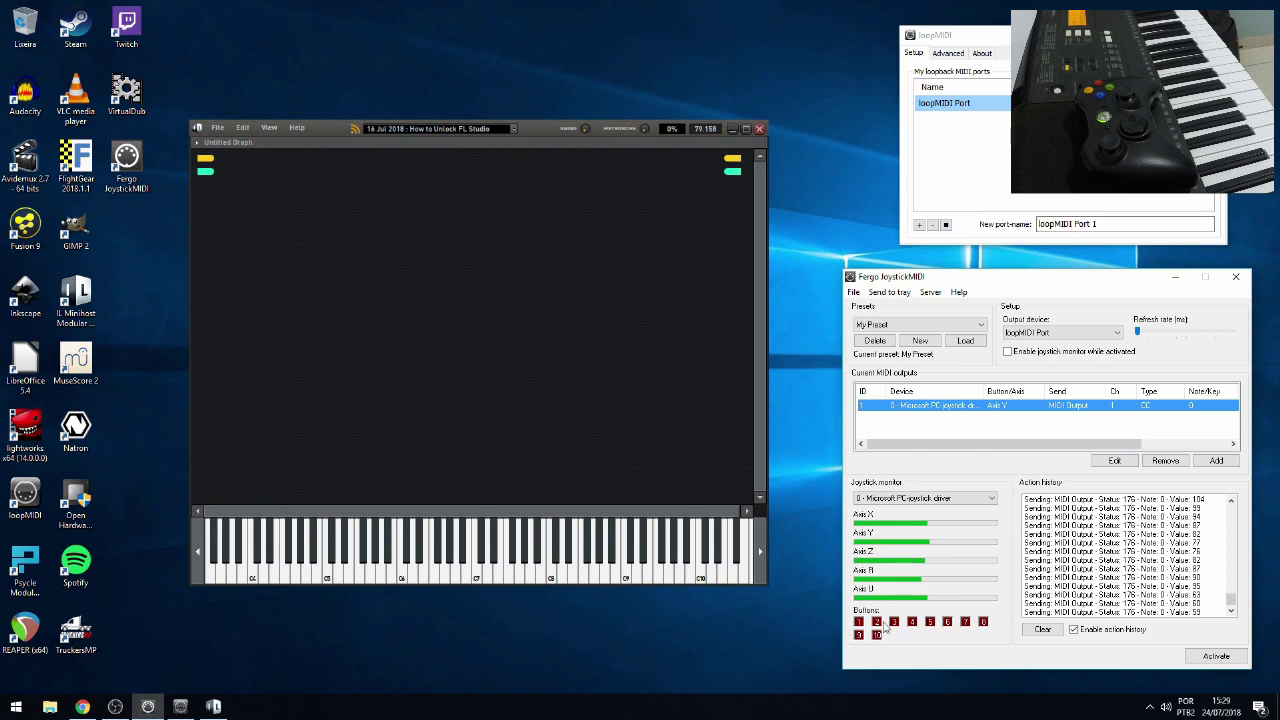
pyautogui.click(1216, 460)
pyautogui.click(185, 266)
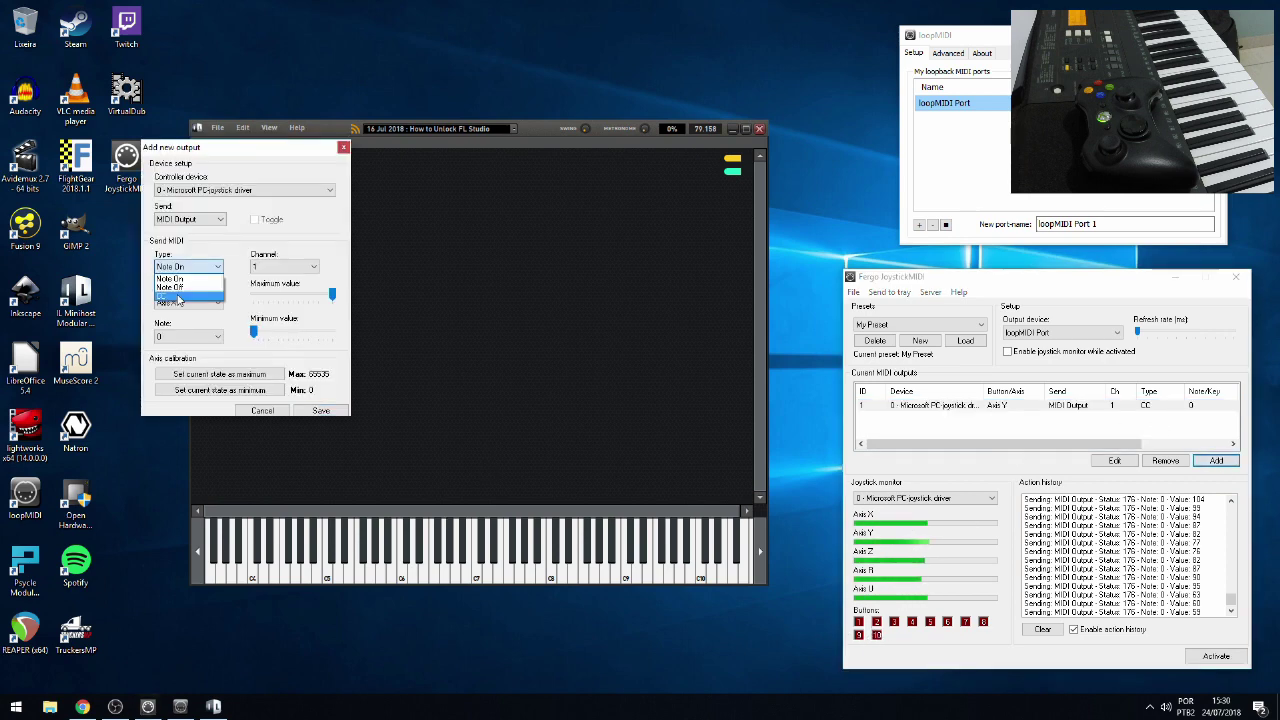
pyautogui.click(184, 279)
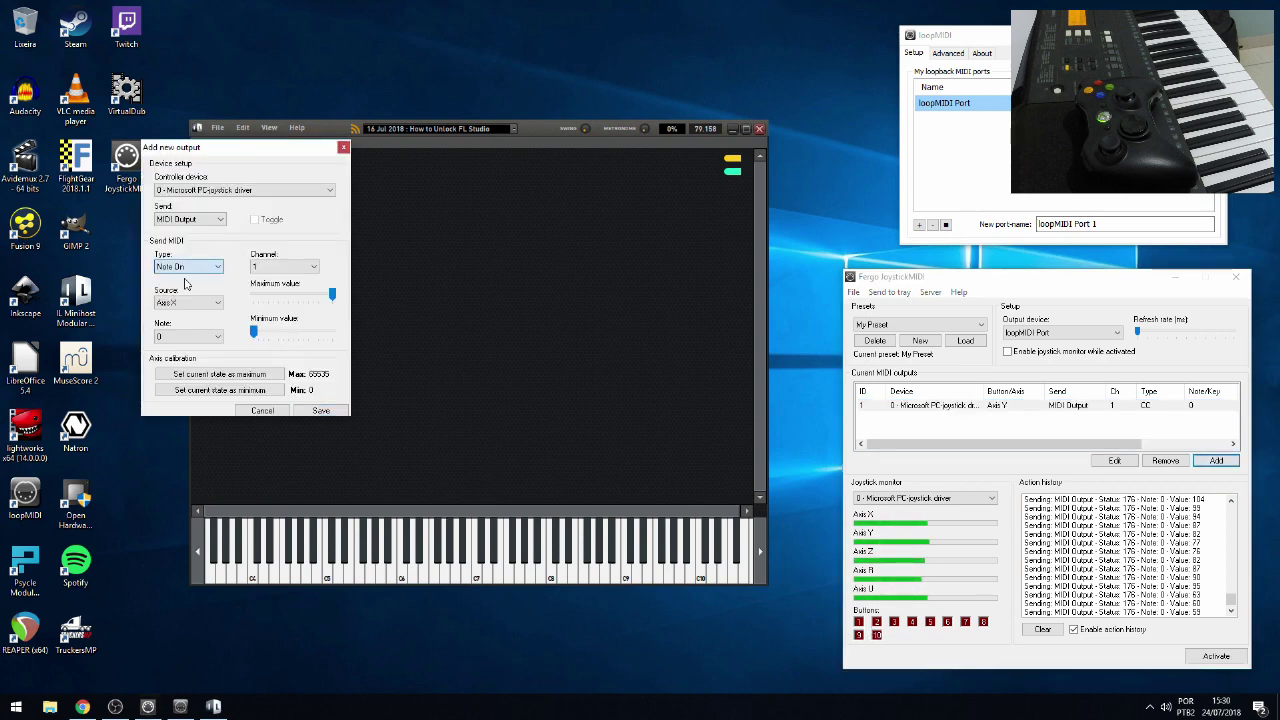
pyautogui.click(186, 302)
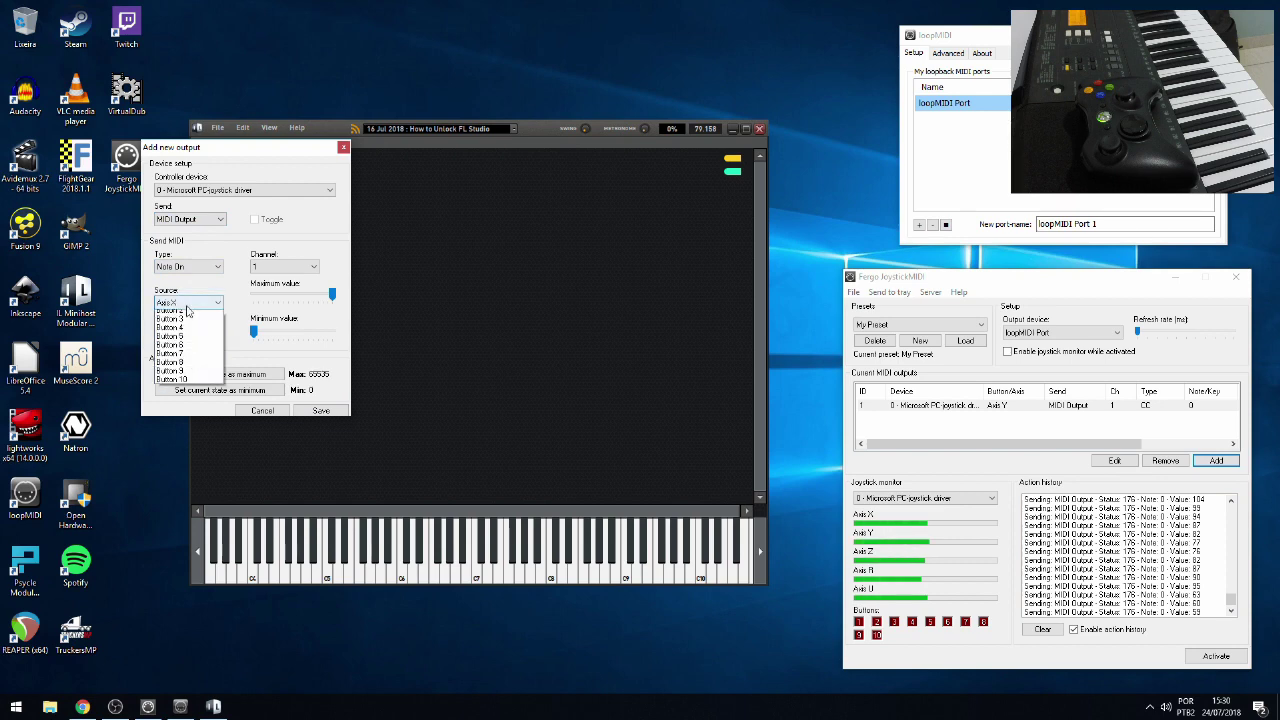
pyautogui.click(184, 360)
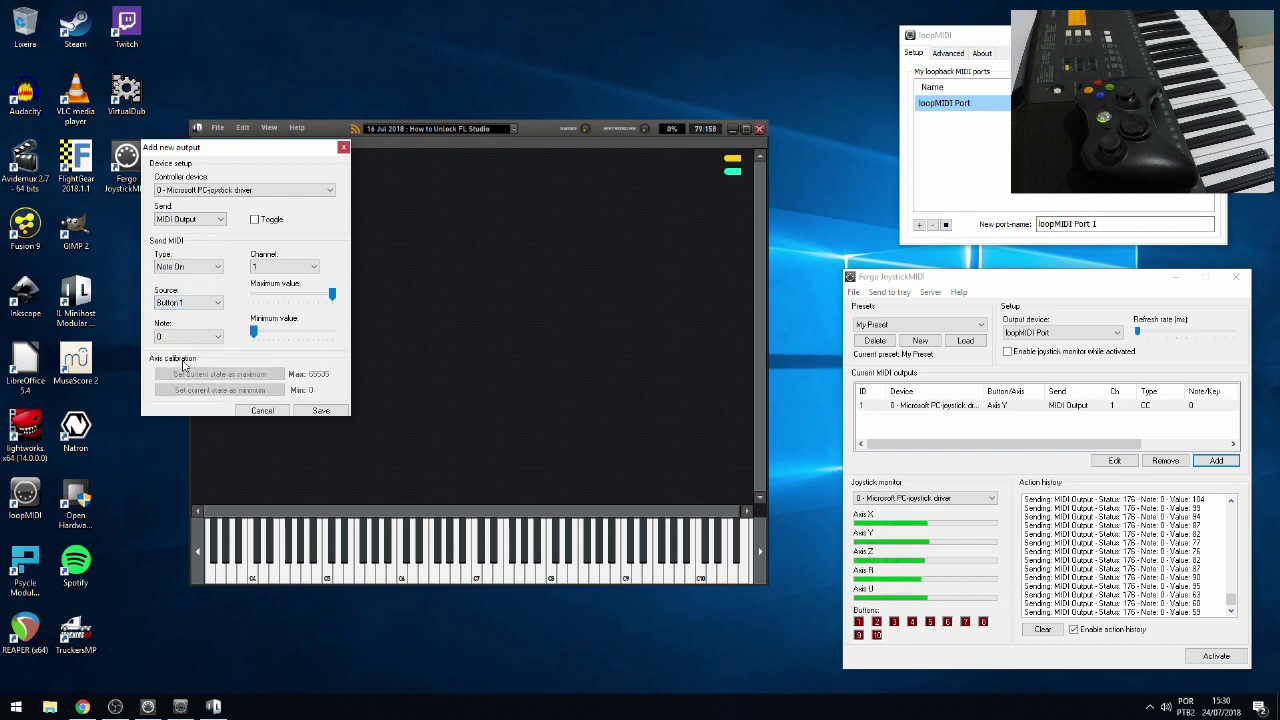
# - Give the Button 1 output note 1 with Toggle enabled, save it and activate Fergo JoystickMIDI again
pyautogui.click(190, 338)
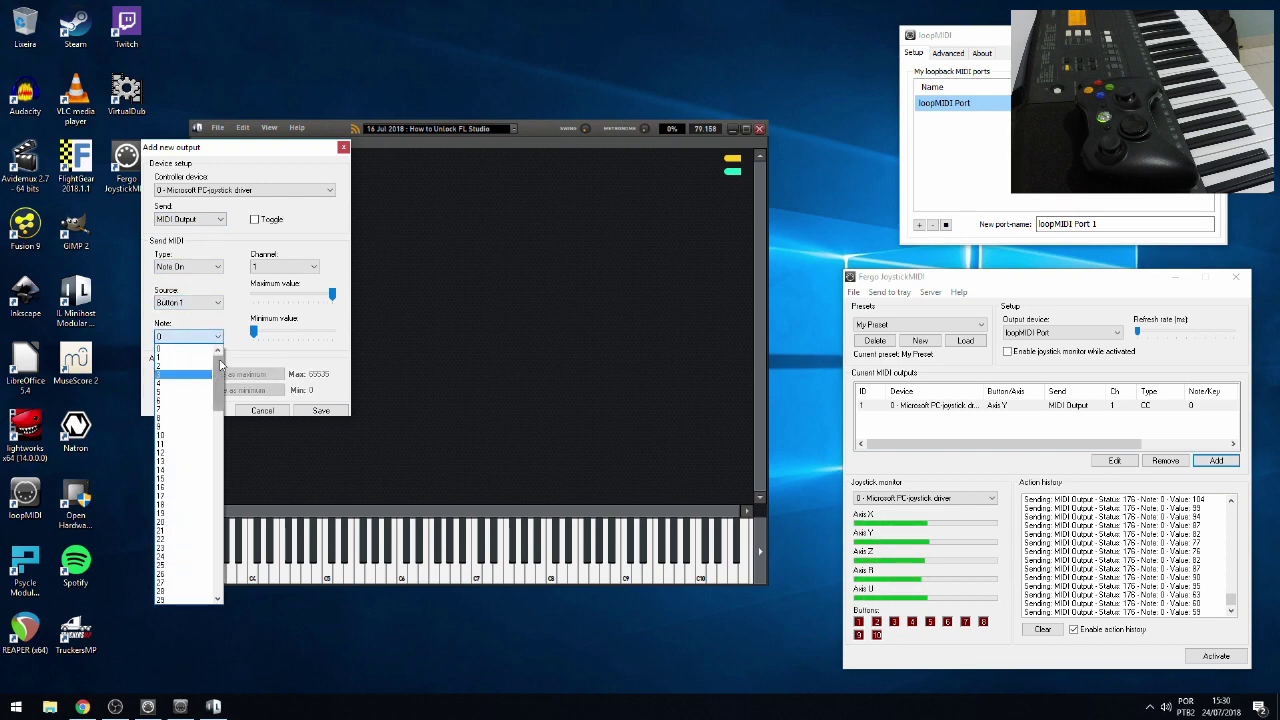
pyautogui.click(215, 320)
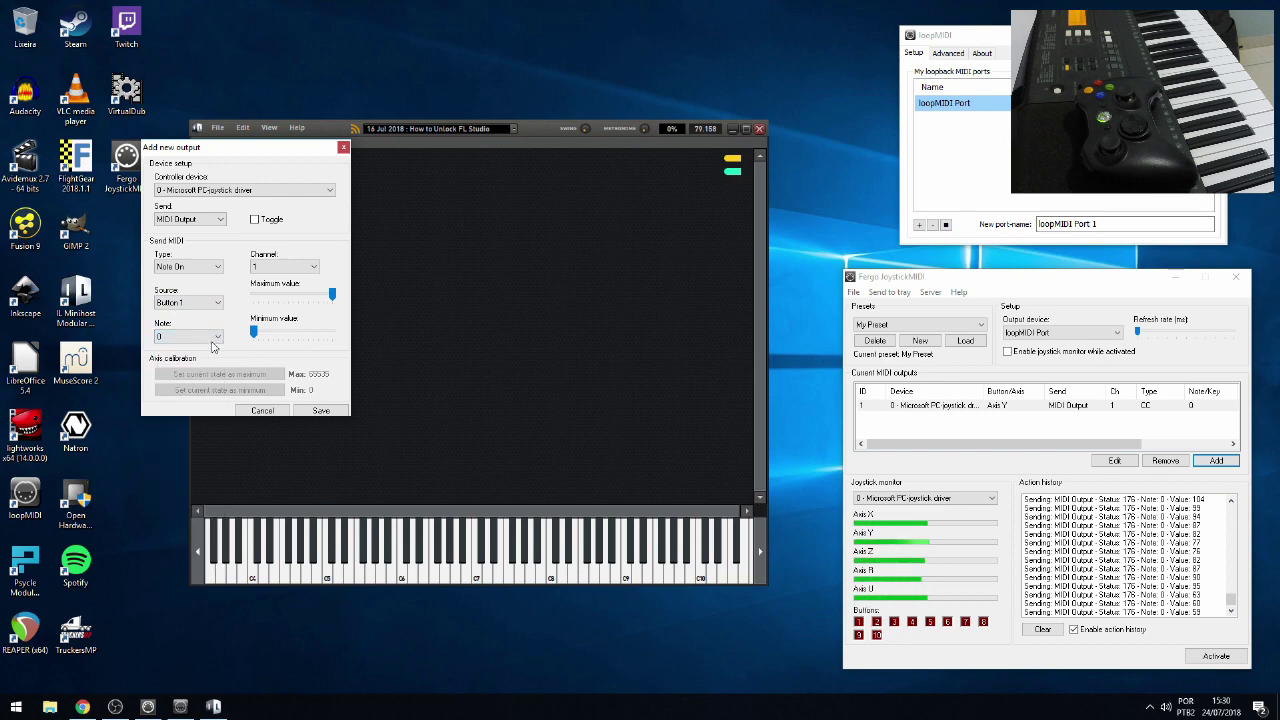
pyautogui.click(188, 338)
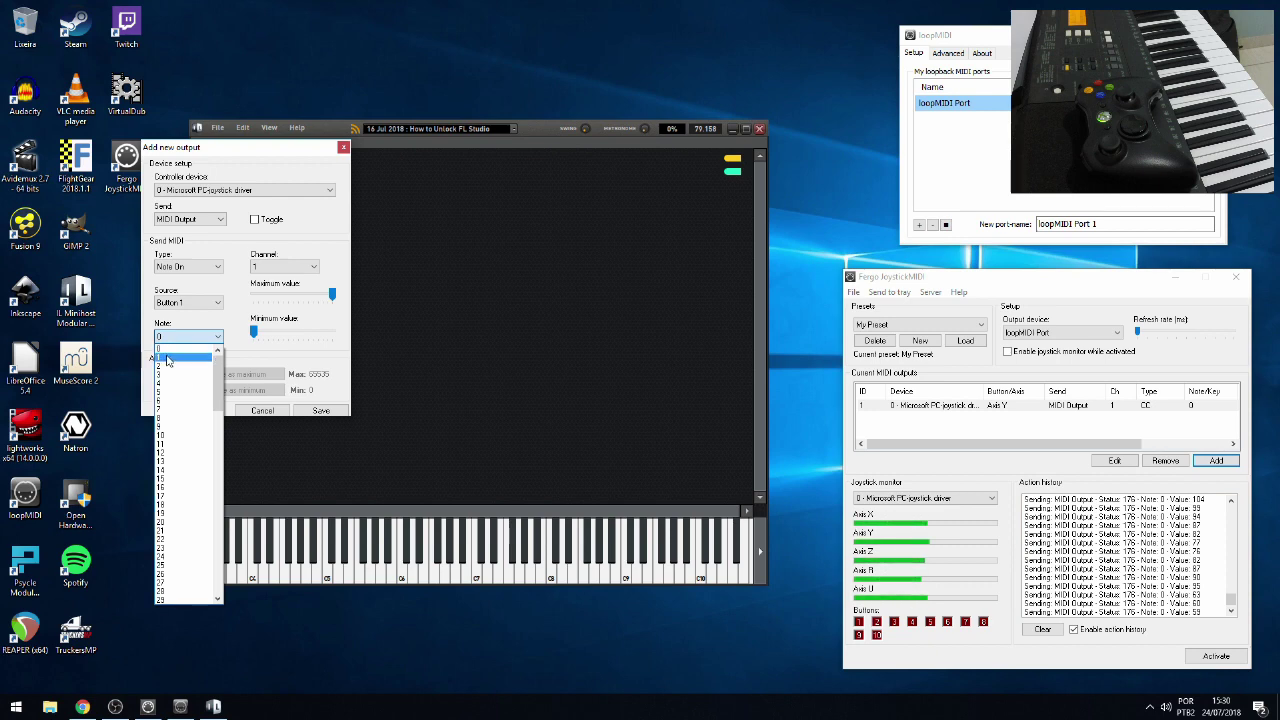
pyautogui.scroll(-4, 182, 485)
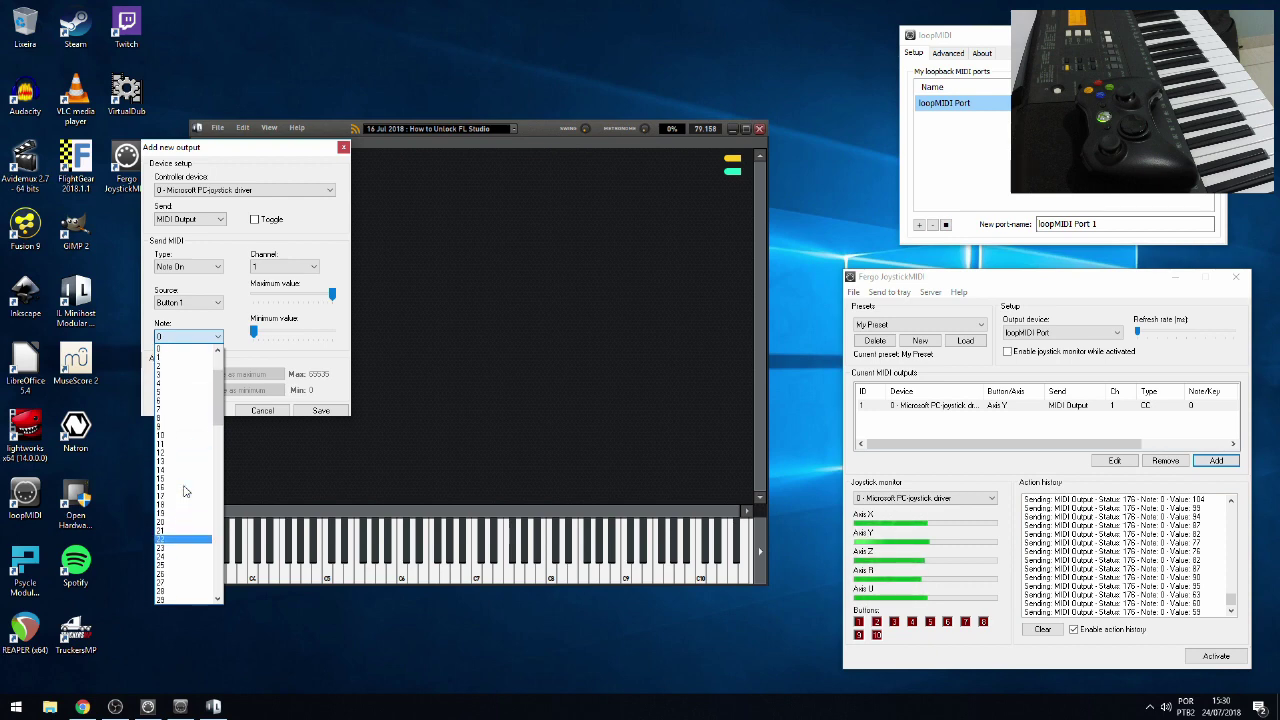
pyautogui.scroll(4, 183, 491)
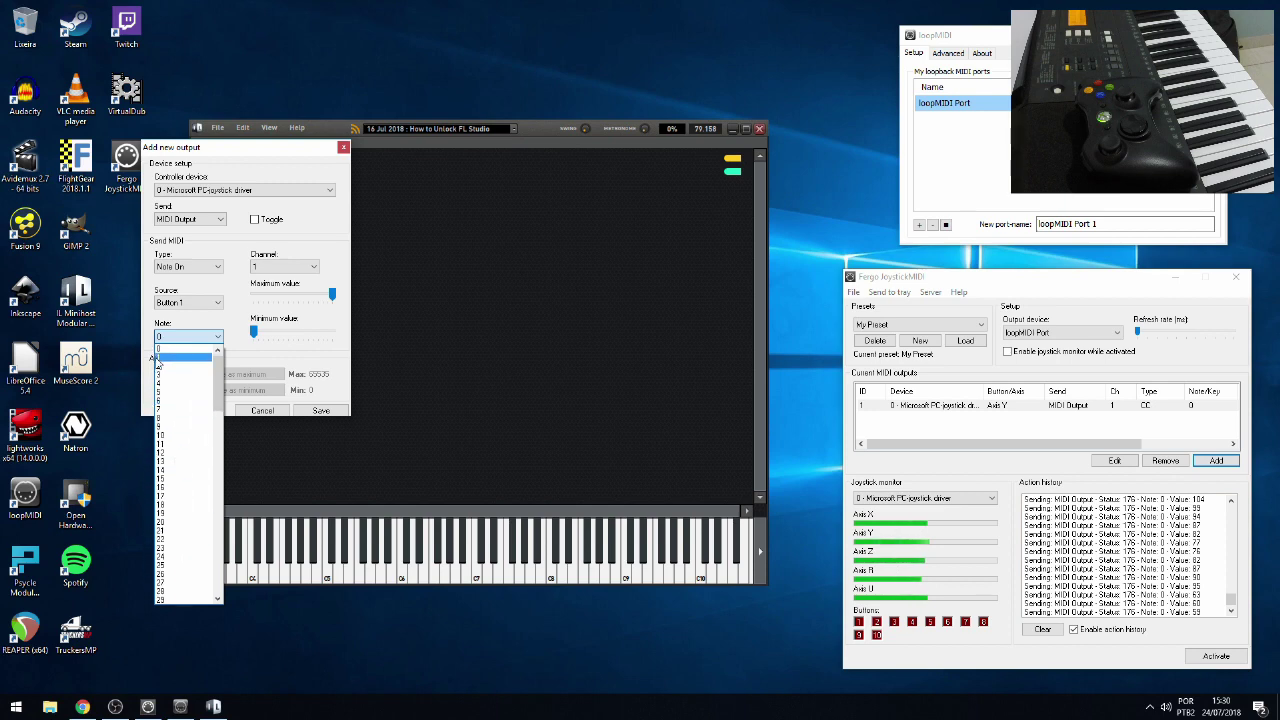
pyautogui.click(158, 357)
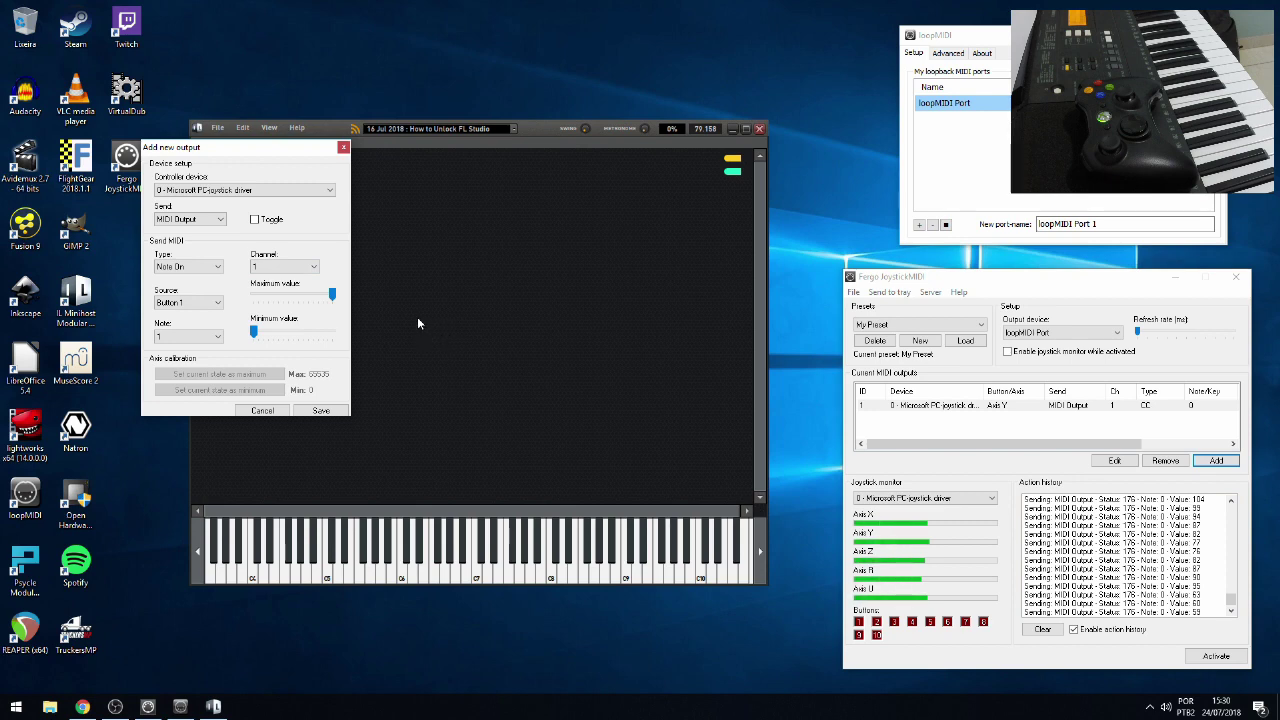
pyautogui.click(255, 219)
pyautogui.click(320, 410)
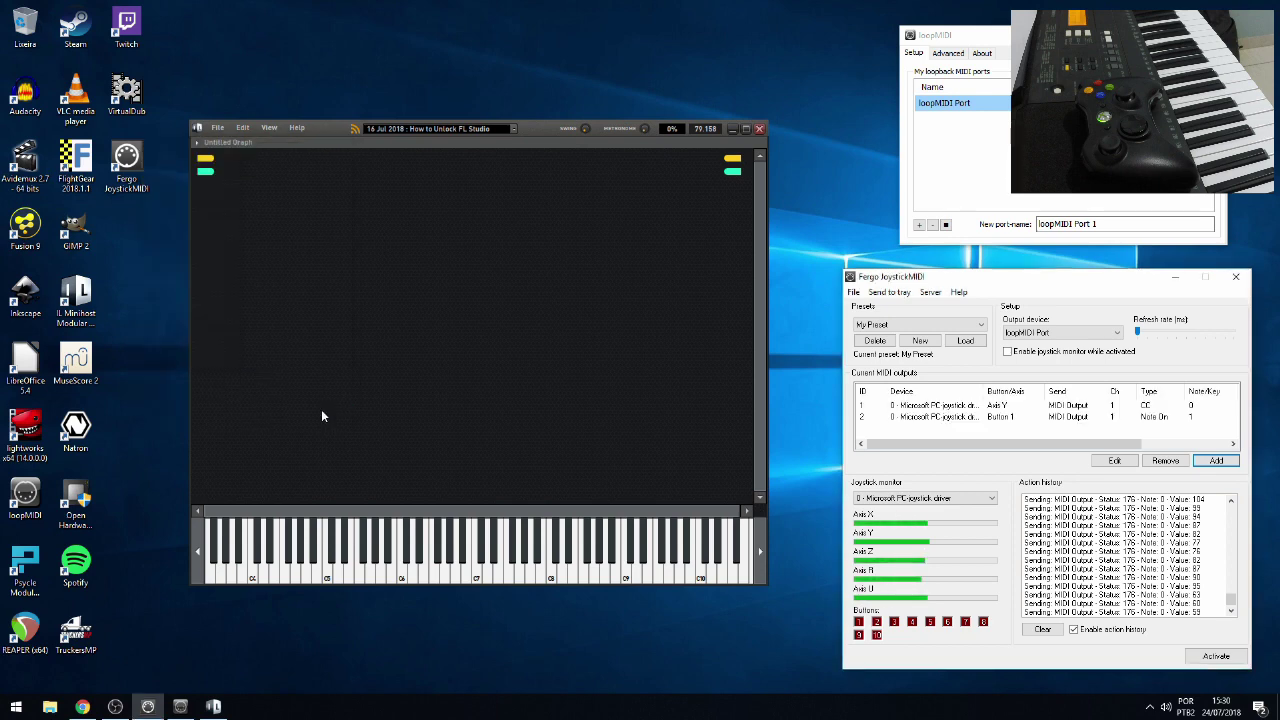
pyautogui.click(1216, 656)
# - Add the 4Front Rhode x64 plugin to the IL Minihost Modular graph and remove its connection to the audio output
pyautogui.rightClick(376, 252)
pyautogui.moveTo(420, 258)
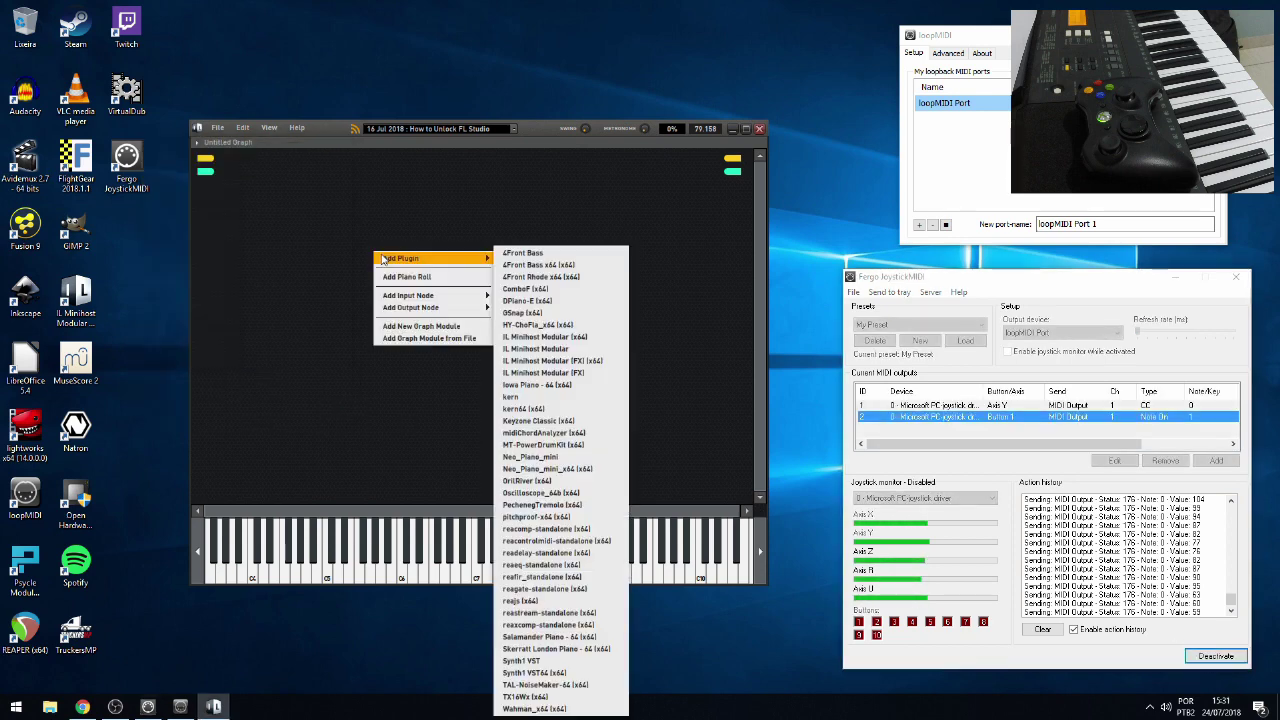
pyautogui.click(545, 277)
pyautogui.moveTo(325, 79); pyautogui.dragTo(500, 336)
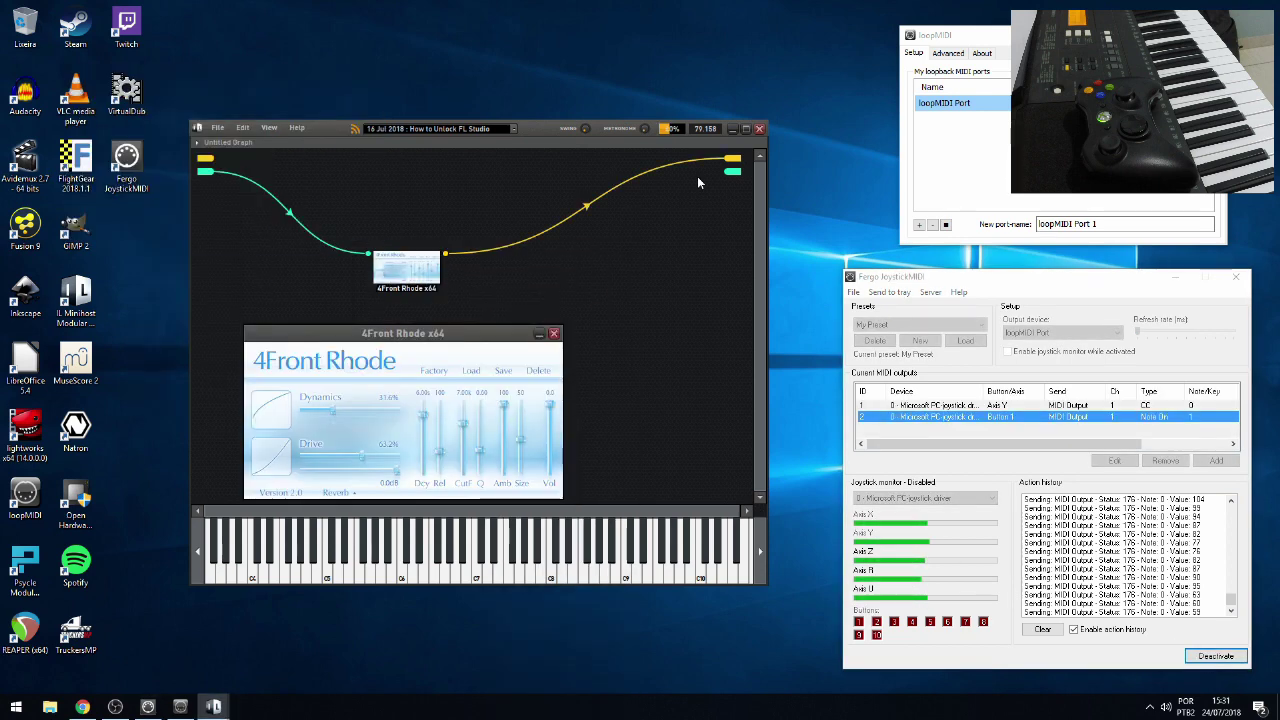
pyautogui.click(553, 333)
# - Add the PechenegTremolo plugin below 4Front Rhode x64, close its editor and shift the module slightly outward
pyautogui.rightClick(545, 341)
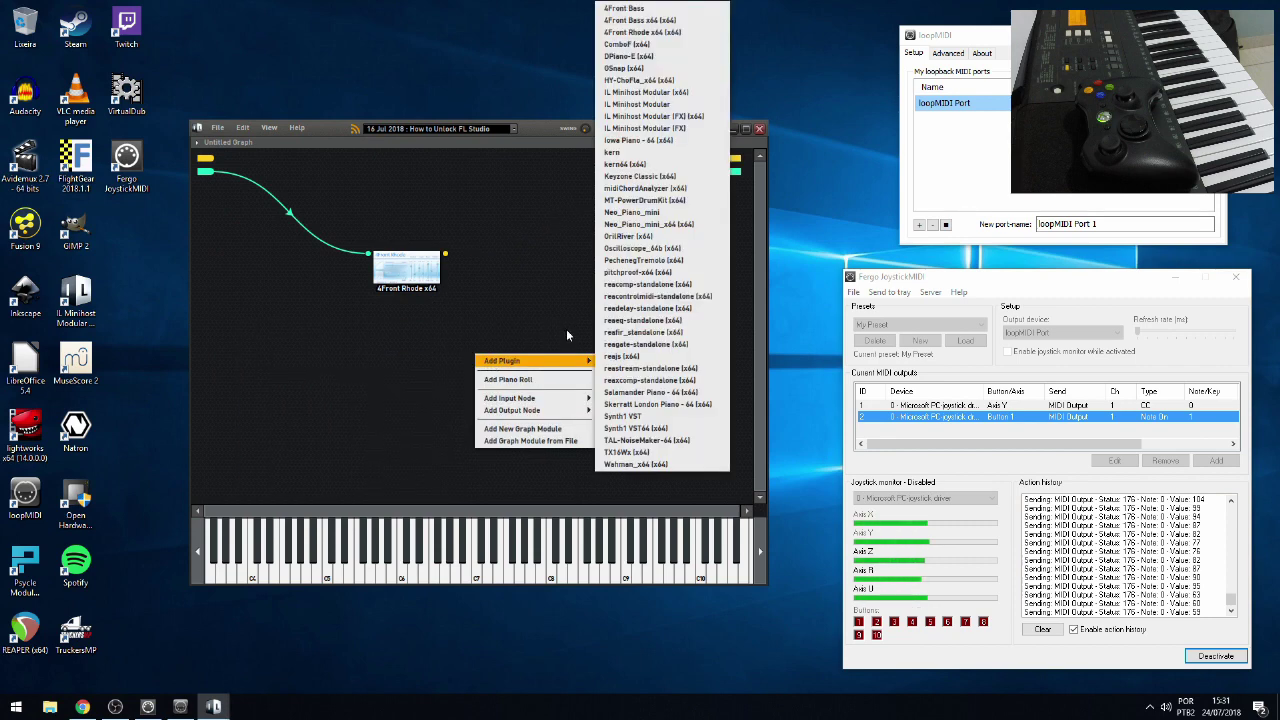
pyautogui.click(643, 260)
pyautogui.moveTo(409, 77); pyautogui.dragTo(512, 420)
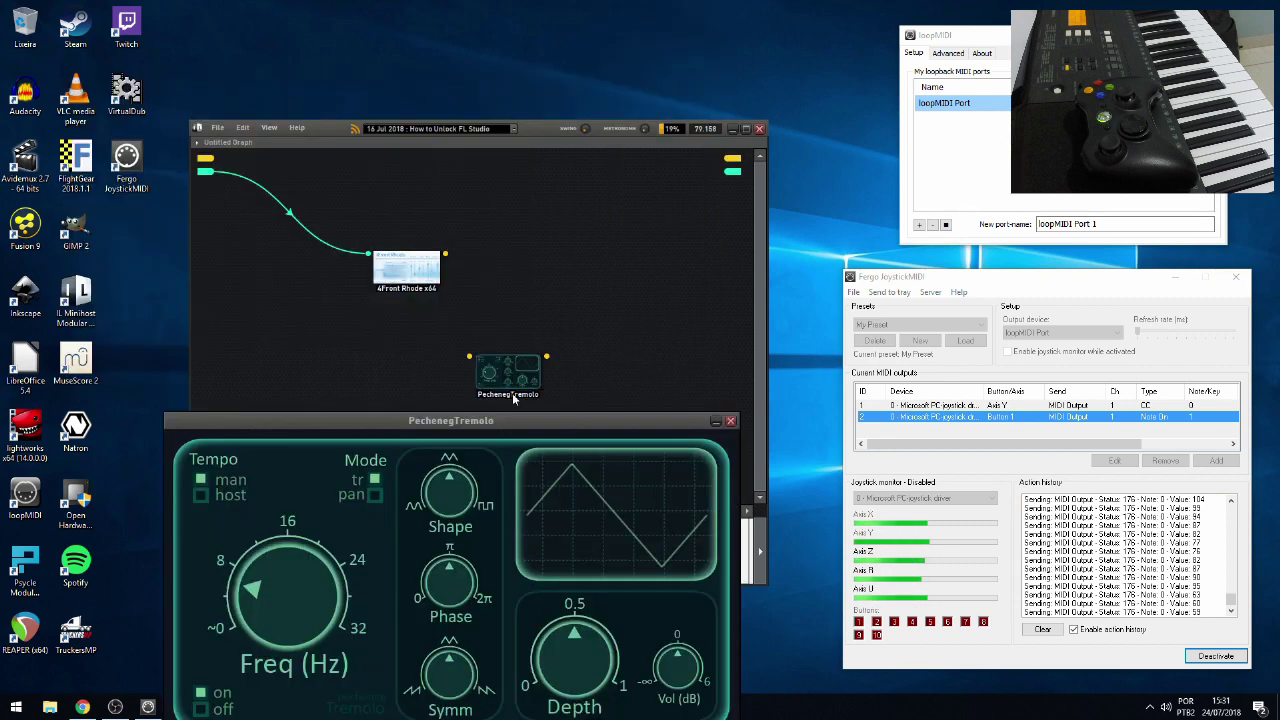
pyautogui.click(733, 421)
pyautogui.moveTo(508, 370); pyautogui.dragTo(553, 365)
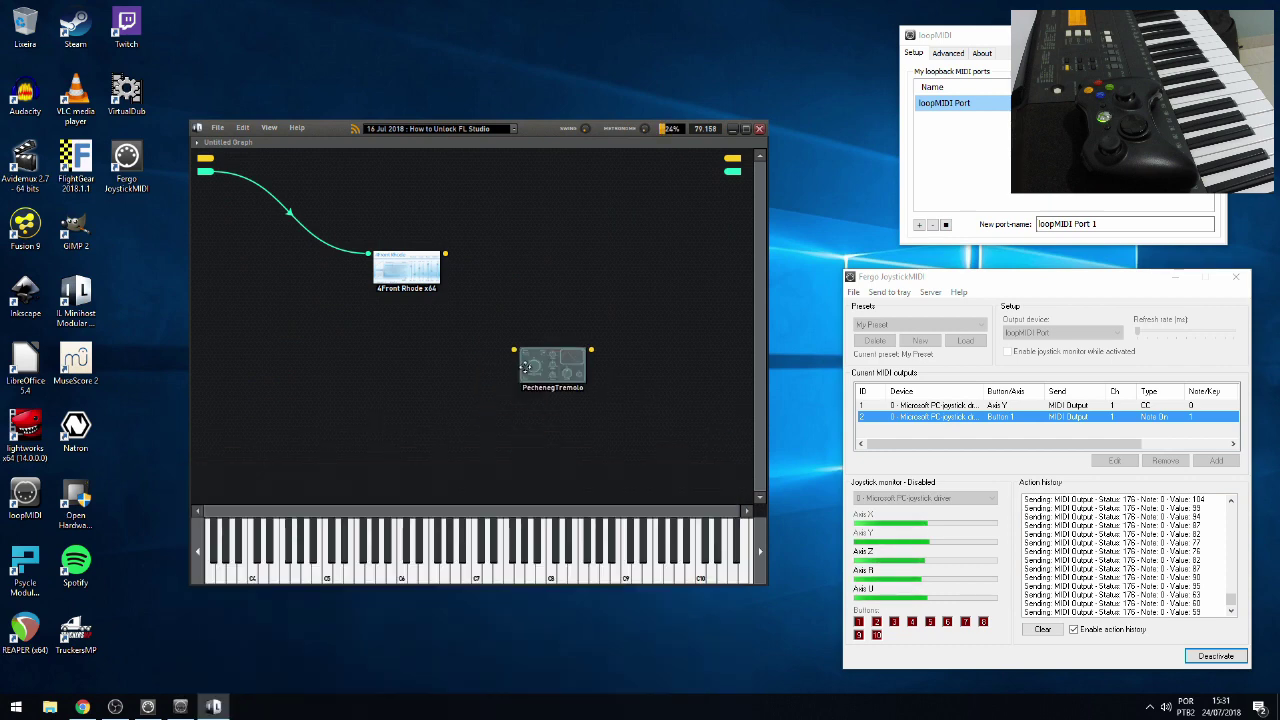
# - Route 4Front Rhode x64's audio through PechenegTremolo to the audio output and move the tremolo module up beside the instrument
pyautogui.moveTo(446, 253); pyautogui.dragTo(513, 347)
pyautogui.moveTo(591, 350); pyautogui.dragTo(717, 159)
pyautogui.moveTo(549, 392); pyautogui.dragTo(574, 282)
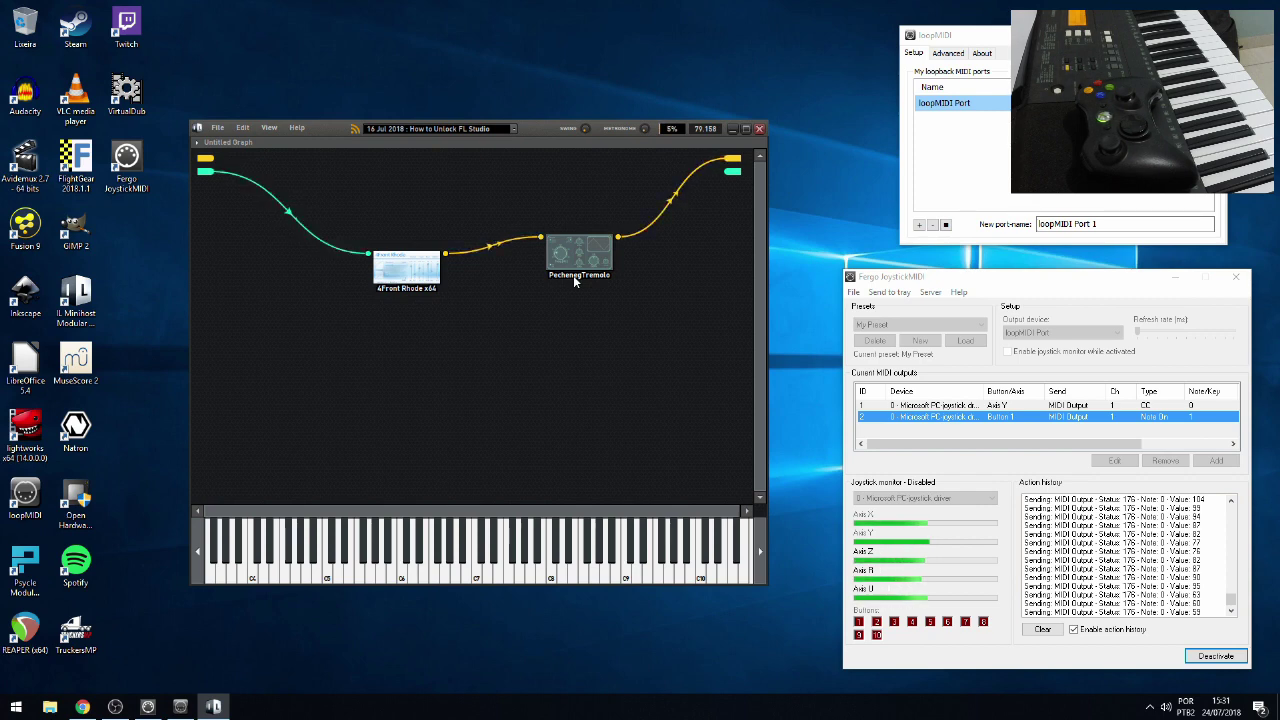
# - Examine which parameters PechenegTremolo offers for automation and compare them with the controls in its editor
pyautogui.rightClick(592, 251)
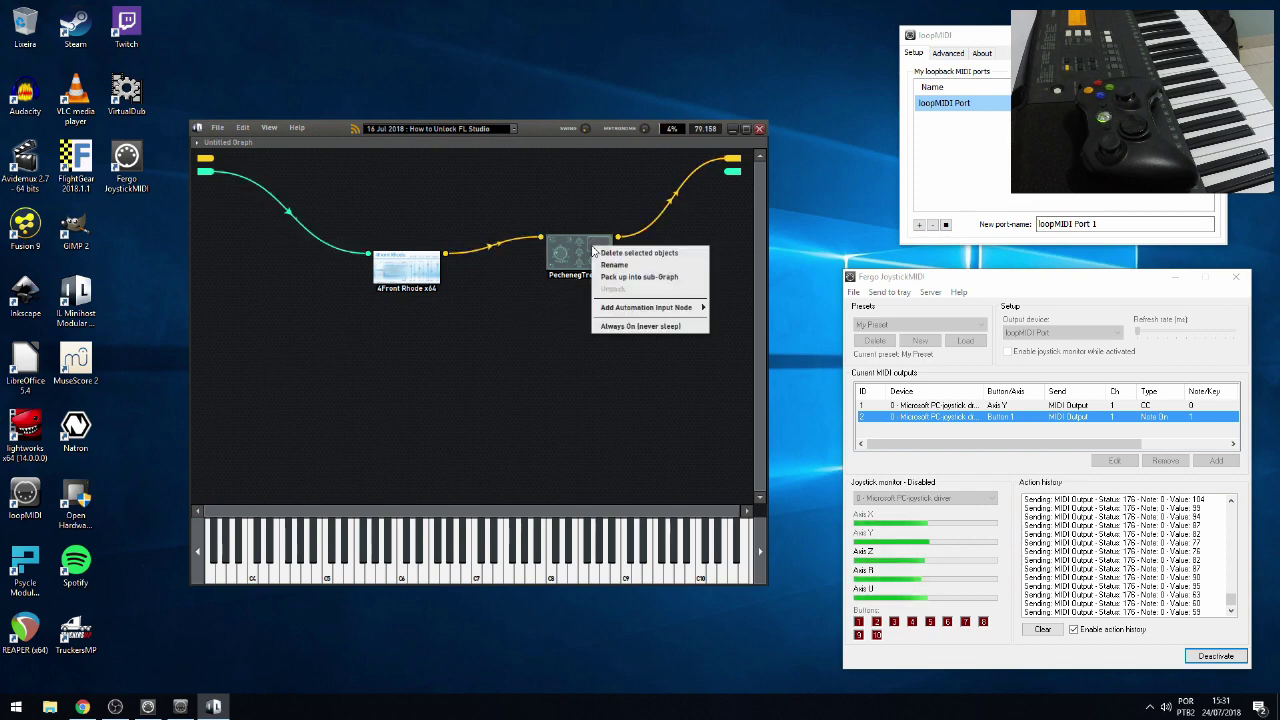
pyautogui.moveTo(622, 308)
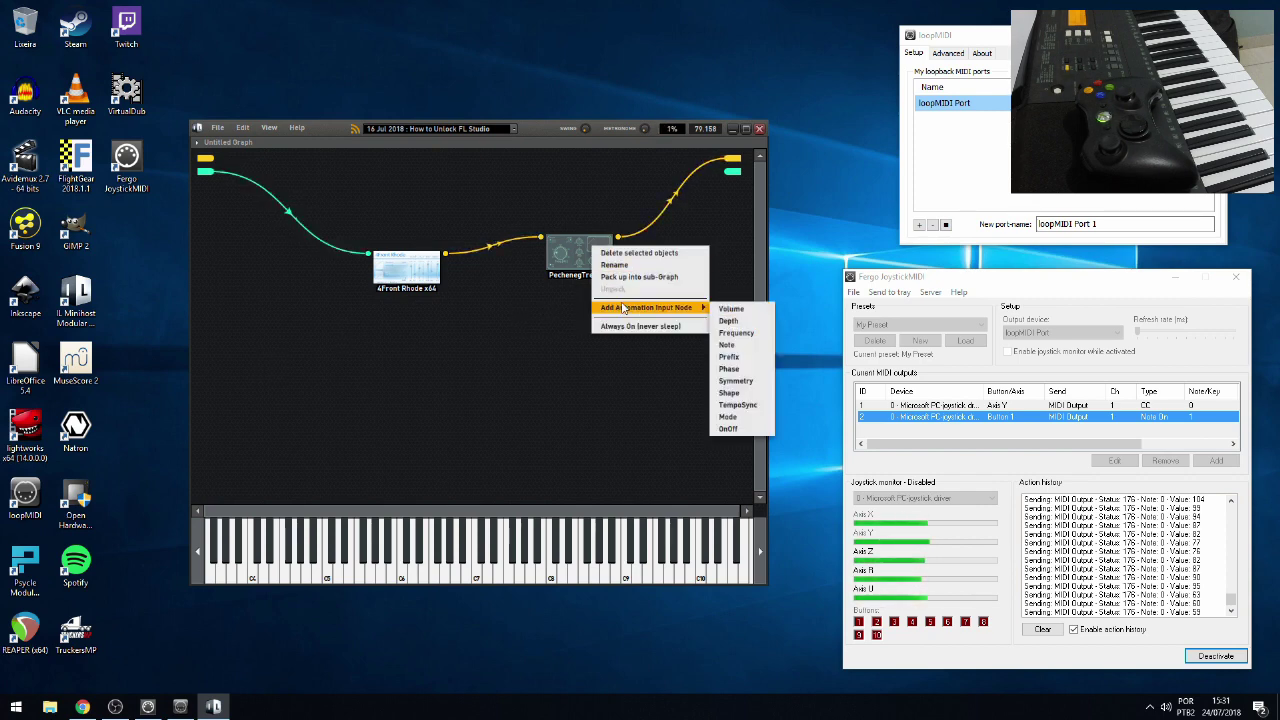
pyautogui.click(577, 378)
pyautogui.doubleClick(574, 251)
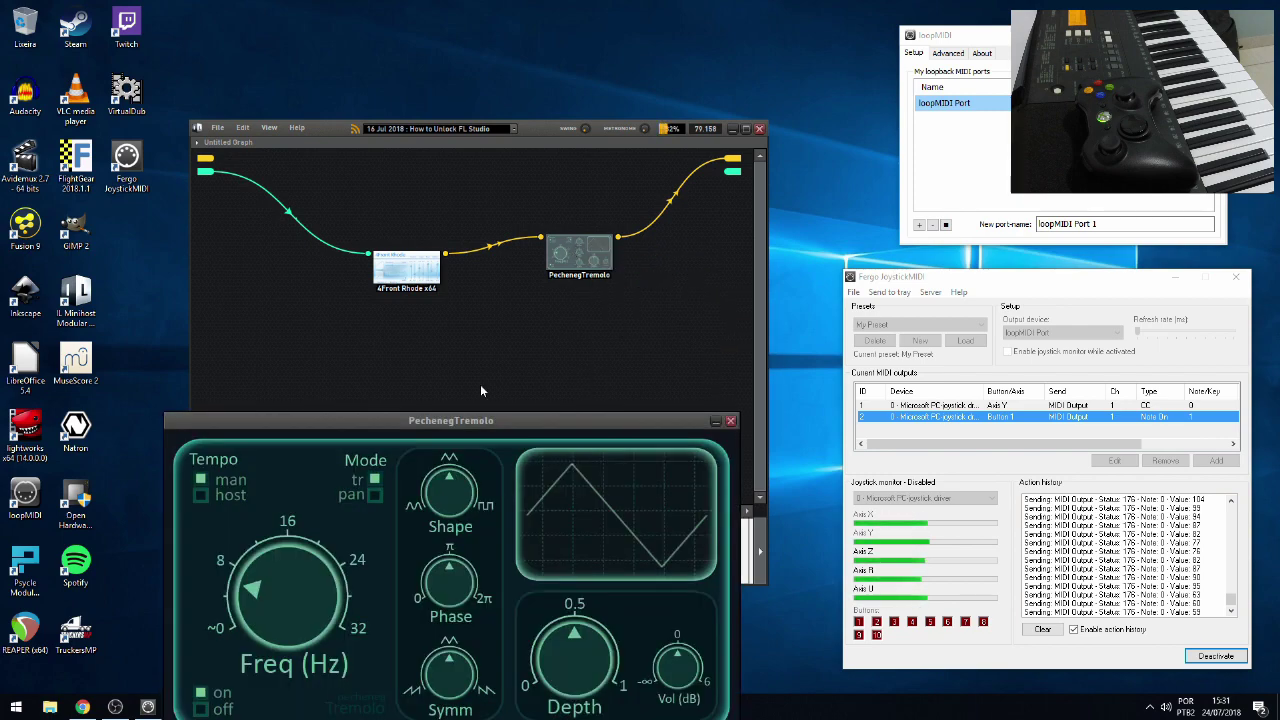
pyautogui.moveTo(468, 421); pyautogui.dragTo(283, 232)
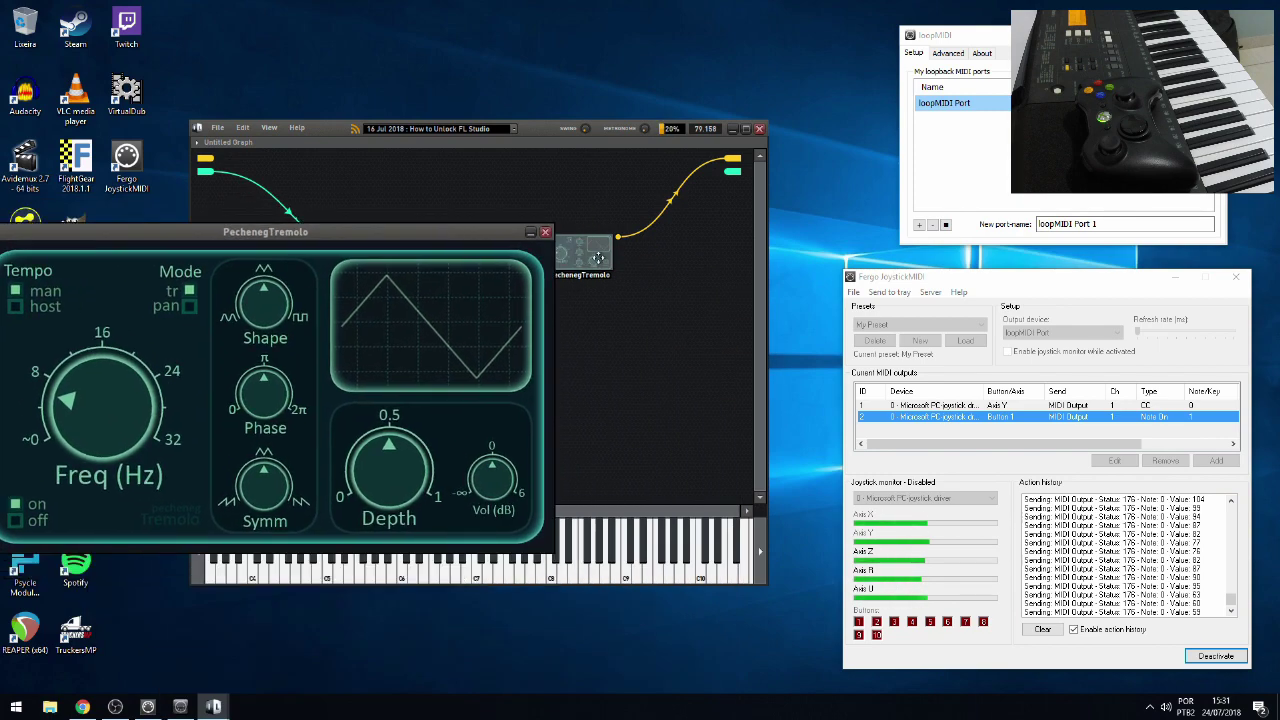
pyautogui.moveTo(596, 261); pyautogui.dragTo(630, 282)
pyautogui.rightClick(630, 282)
pyautogui.click(600, 462)
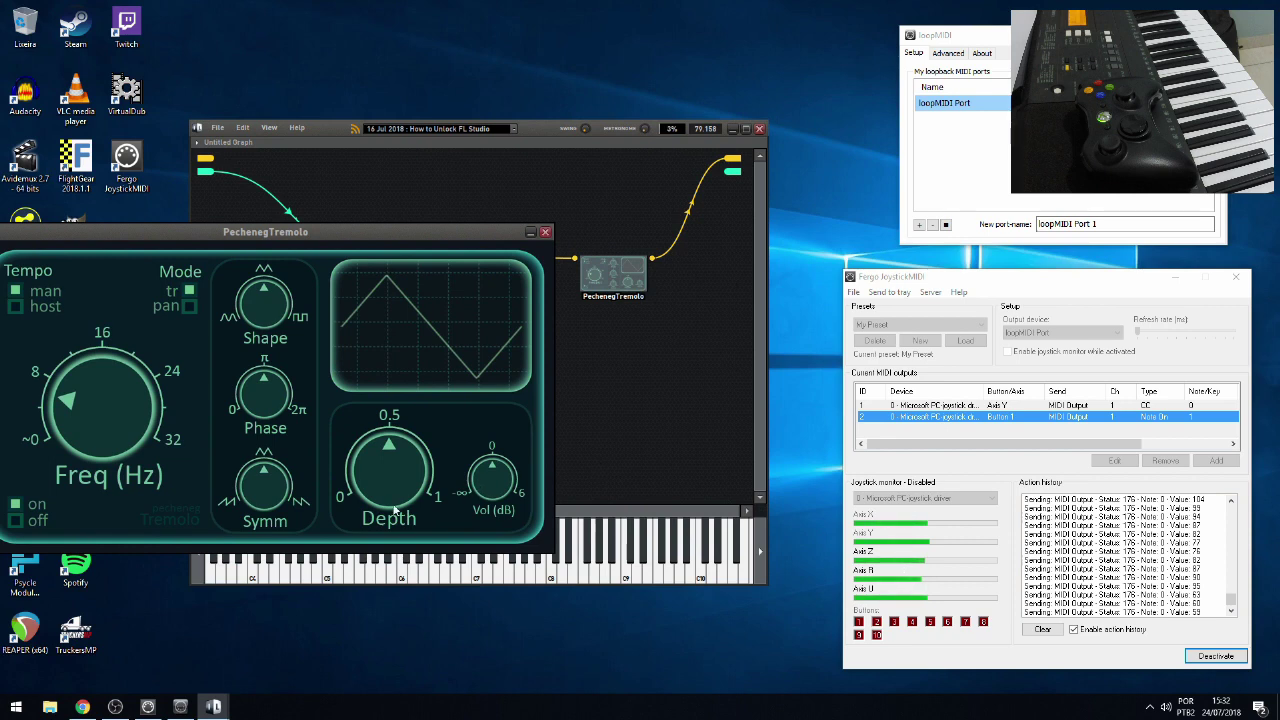
# - Add an automation input node for Depth to PechenegTremolo and close its editor window
pyautogui.rightClick(607, 275)
pyautogui.moveTo(665, 339)
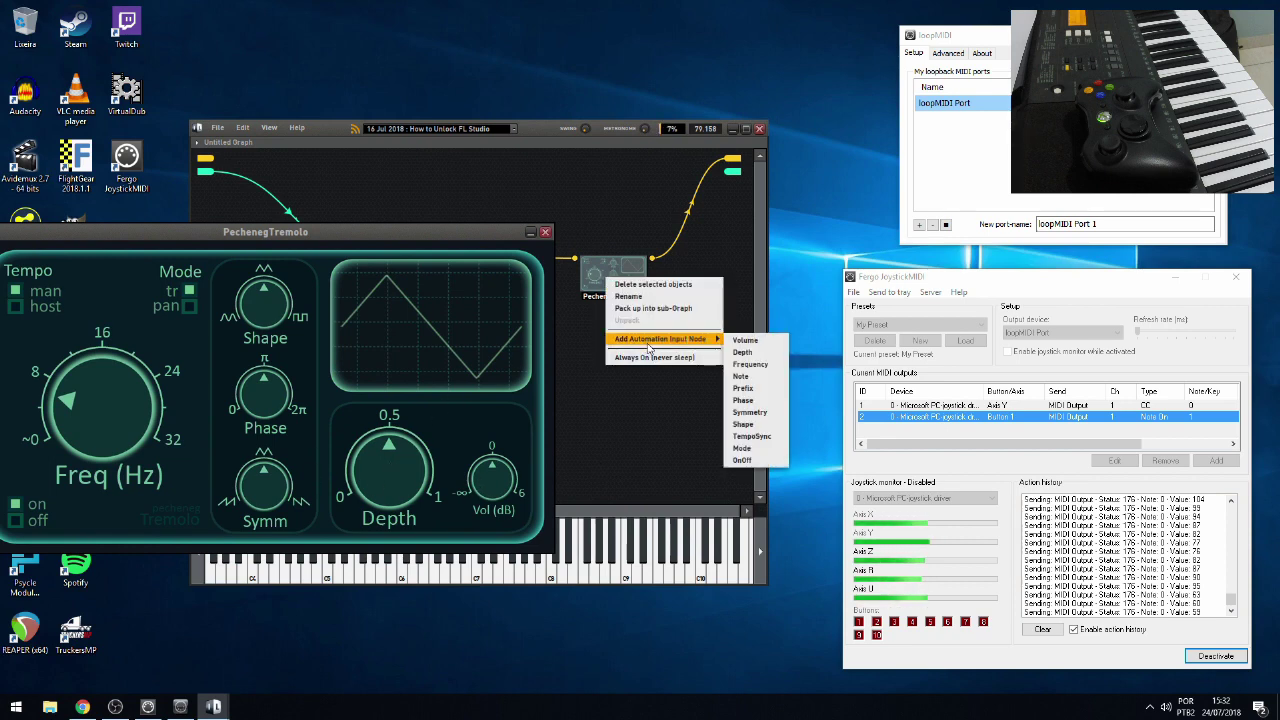
pyautogui.click(755, 352)
pyautogui.moveTo(525, 237); pyautogui.dragTo(622, 296)
pyautogui.click(641, 291)
# - Add an Automation In input node with Hardware I/O 2, MIDI Channel 1 and Controller CC 0
pyautogui.rightClick(303, 349)
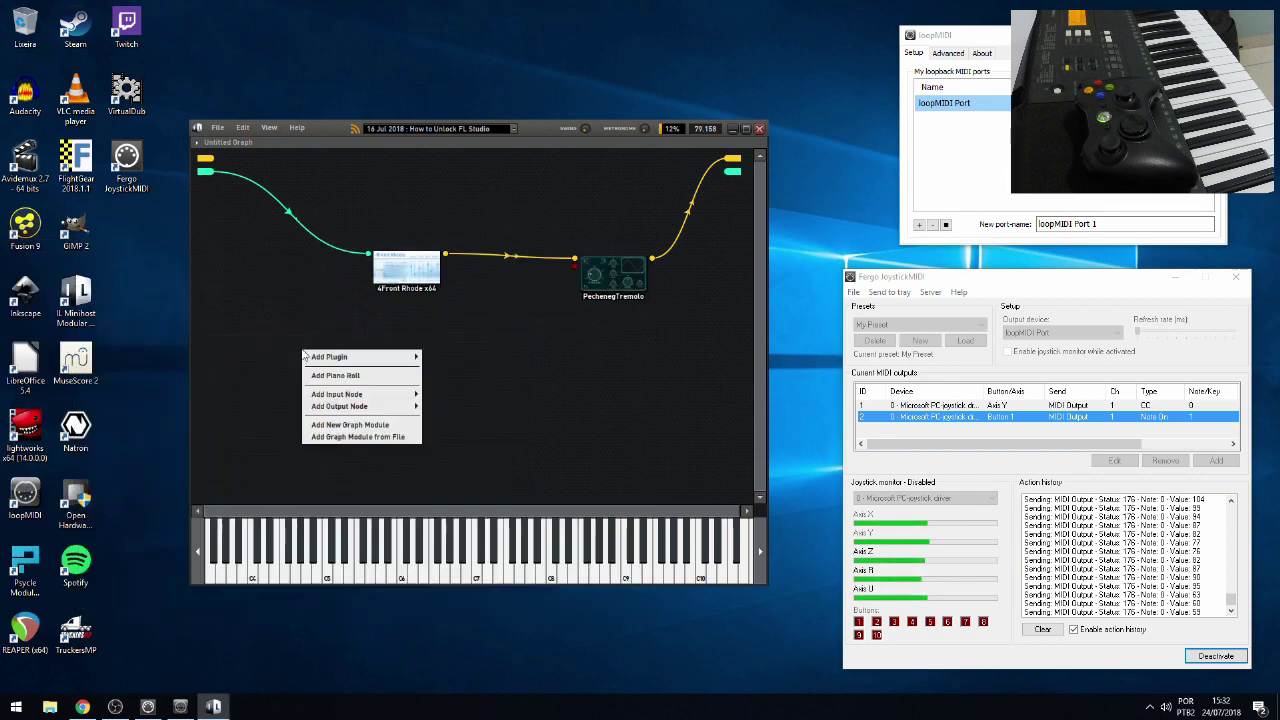
pyautogui.moveTo(333, 360)
pyautogui.moveTo(353, 397)
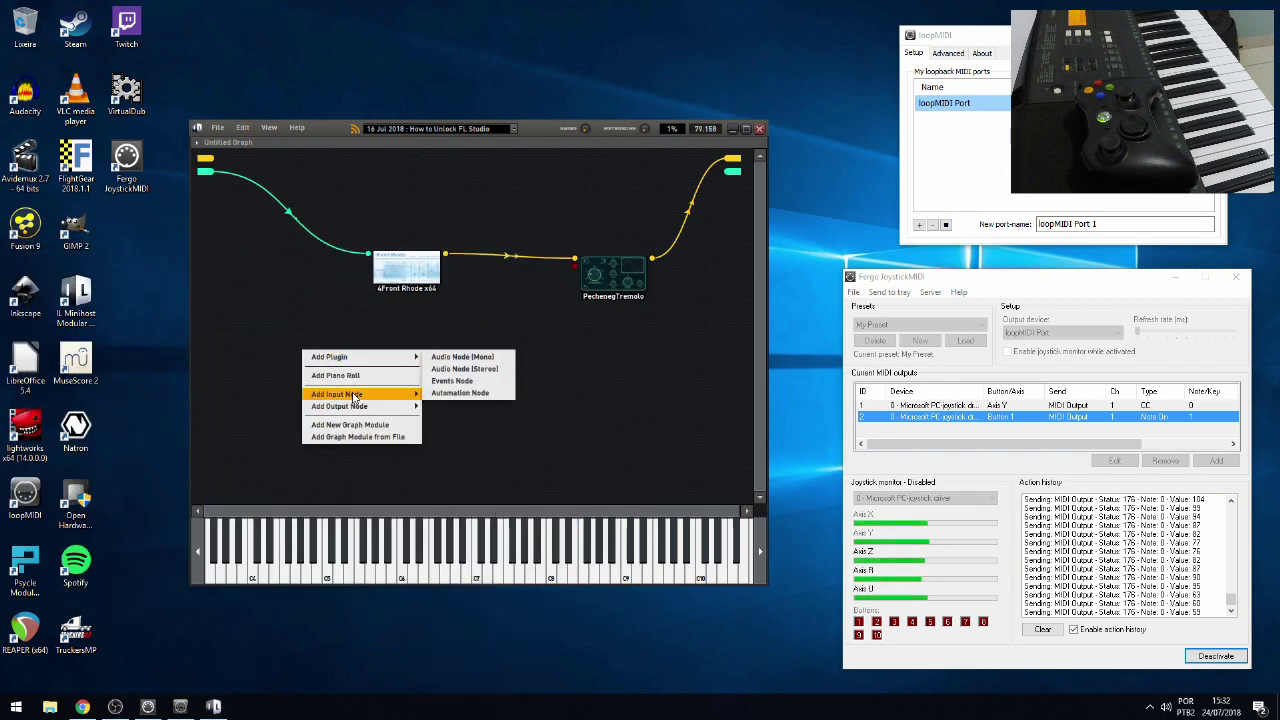
pyautogui.click(456, 393)
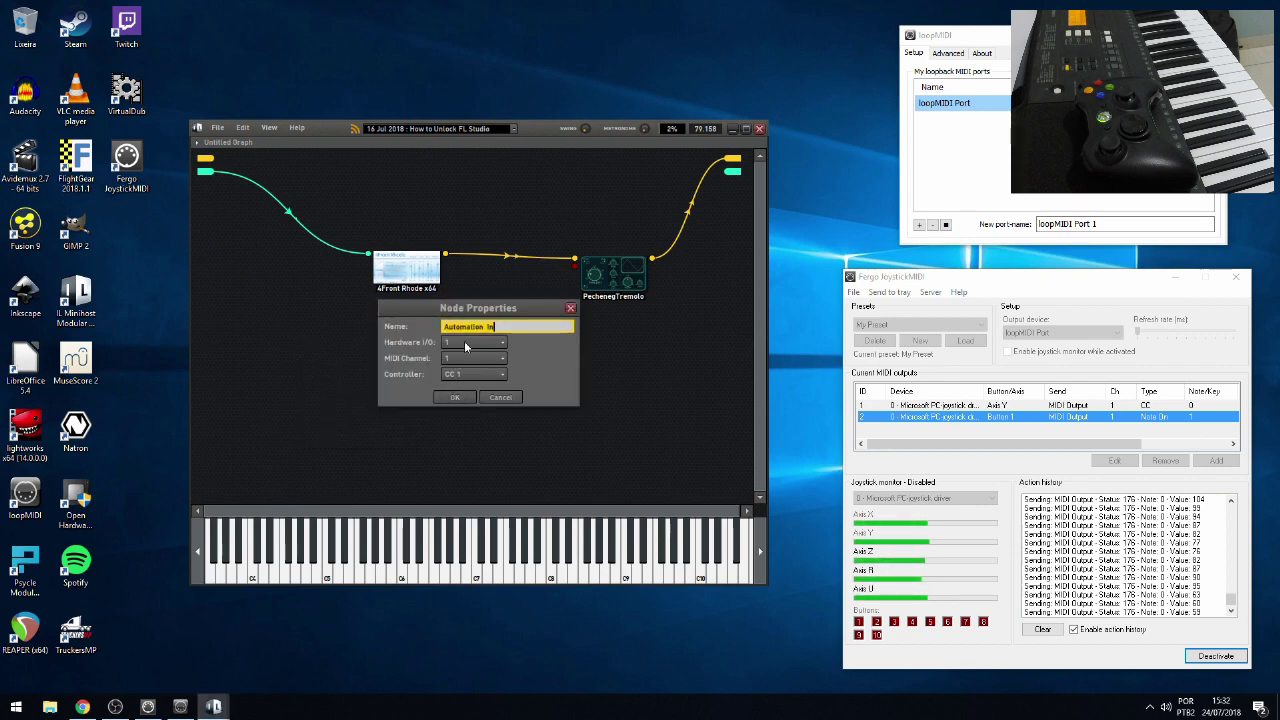
pyautogui.click(465, 346)
pyautogui.click(465, 372)
pyautogui.click(465, 374)
pyautogui.click(460, 360)
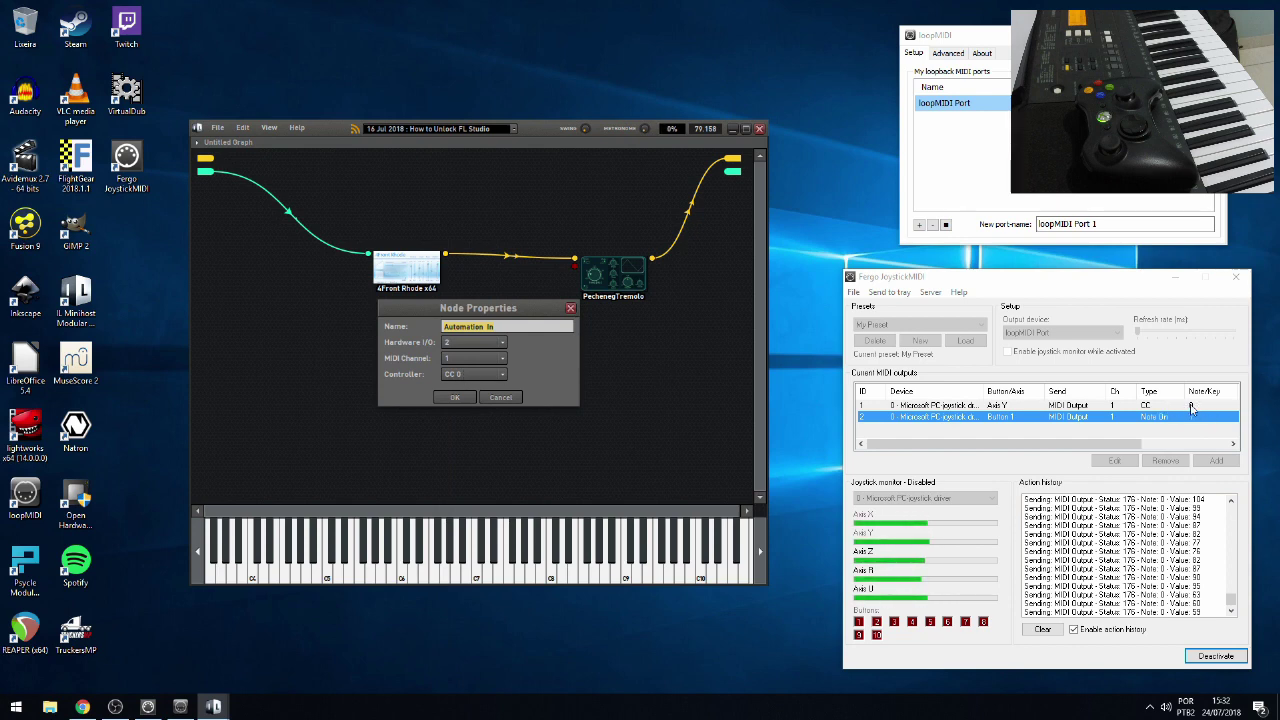
pyautogui.click(454, 397)
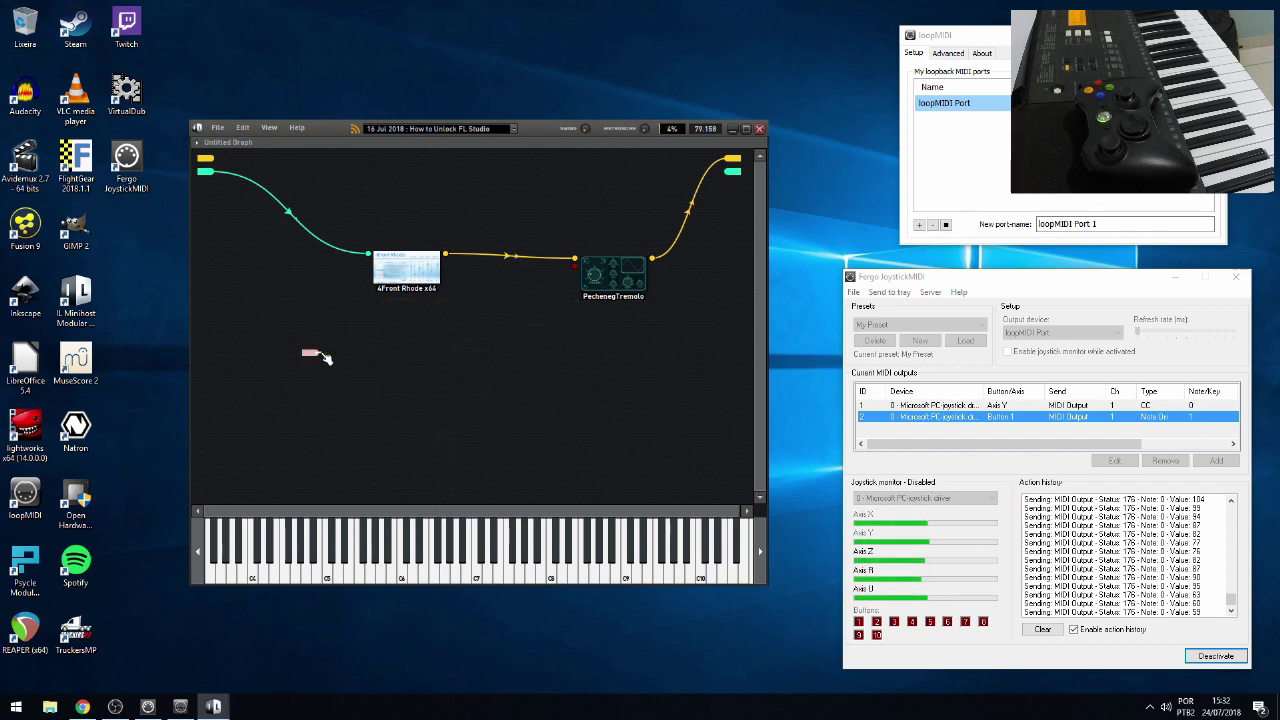
# - Connect the Automation In node to PechenegTremolo's Depth input and open the plugin's editor to test the controller
pyautogui.moveTo(316, 352); pyautogui.dragTo(595, 300)
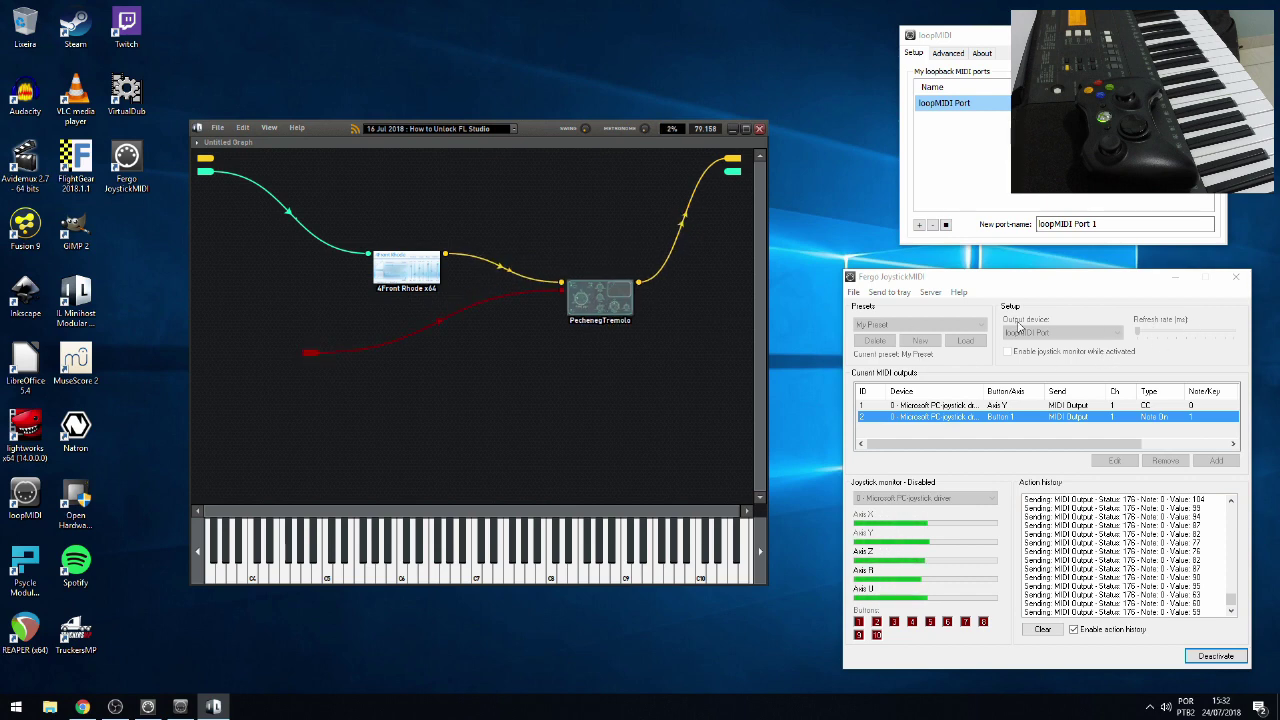
pyautogui.click(616, 290)
pyautogui.moveTo(542, 289); pyautogui.dragTo(500, 216)
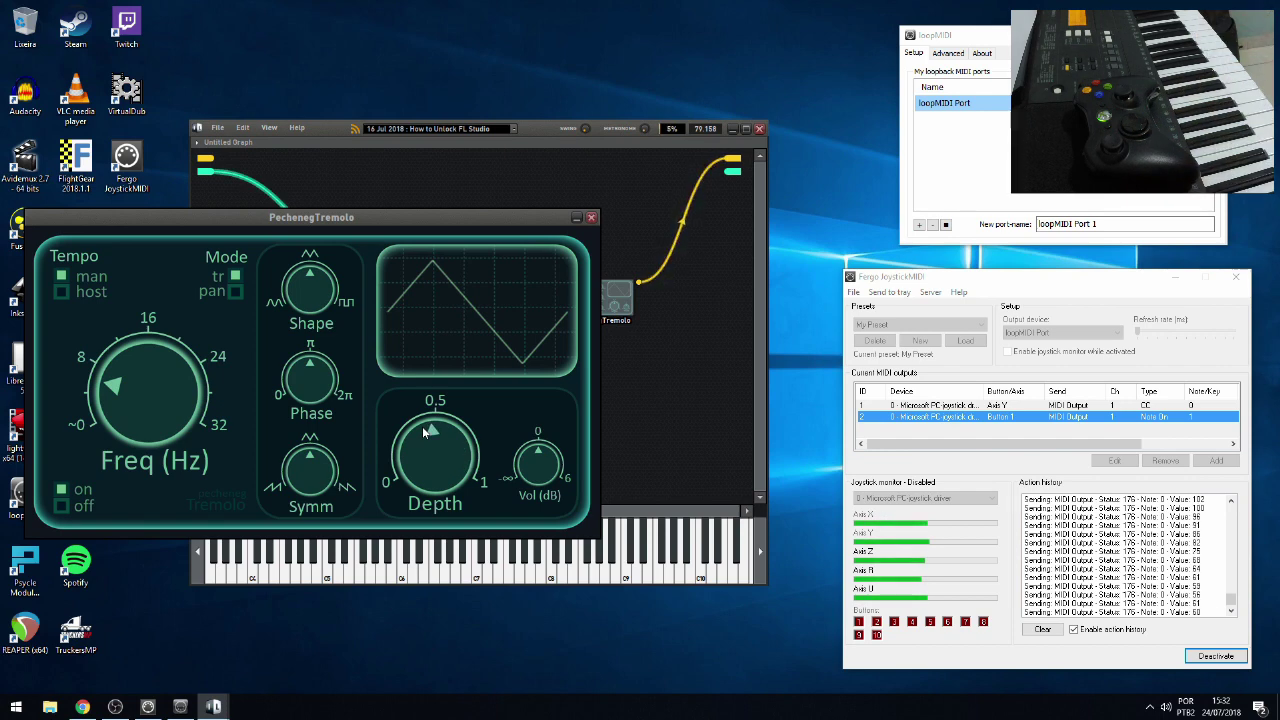
# - Add a second automation input node to PechenegTremolo
pyautogui.rightClick(608, 298)
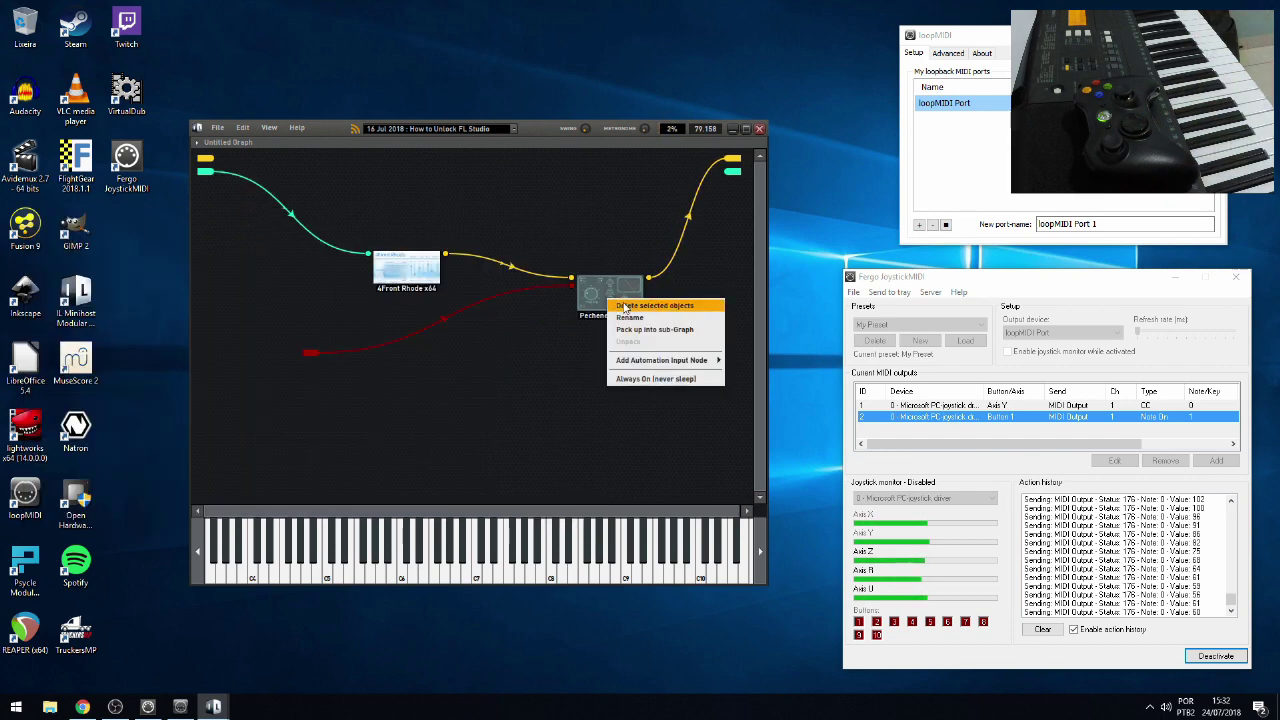
pyautogui.click(1004, 407)
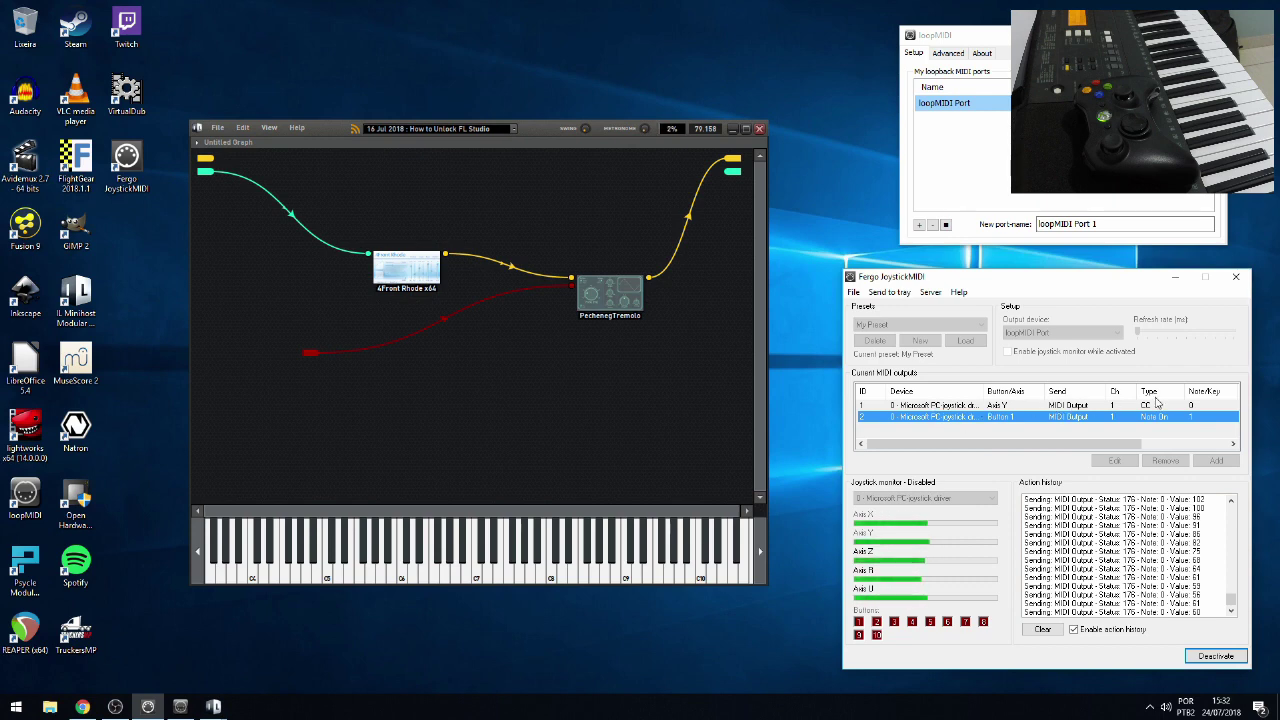
pyautogui.click(610, 298)
pyautogui.rightClick(622, 305)
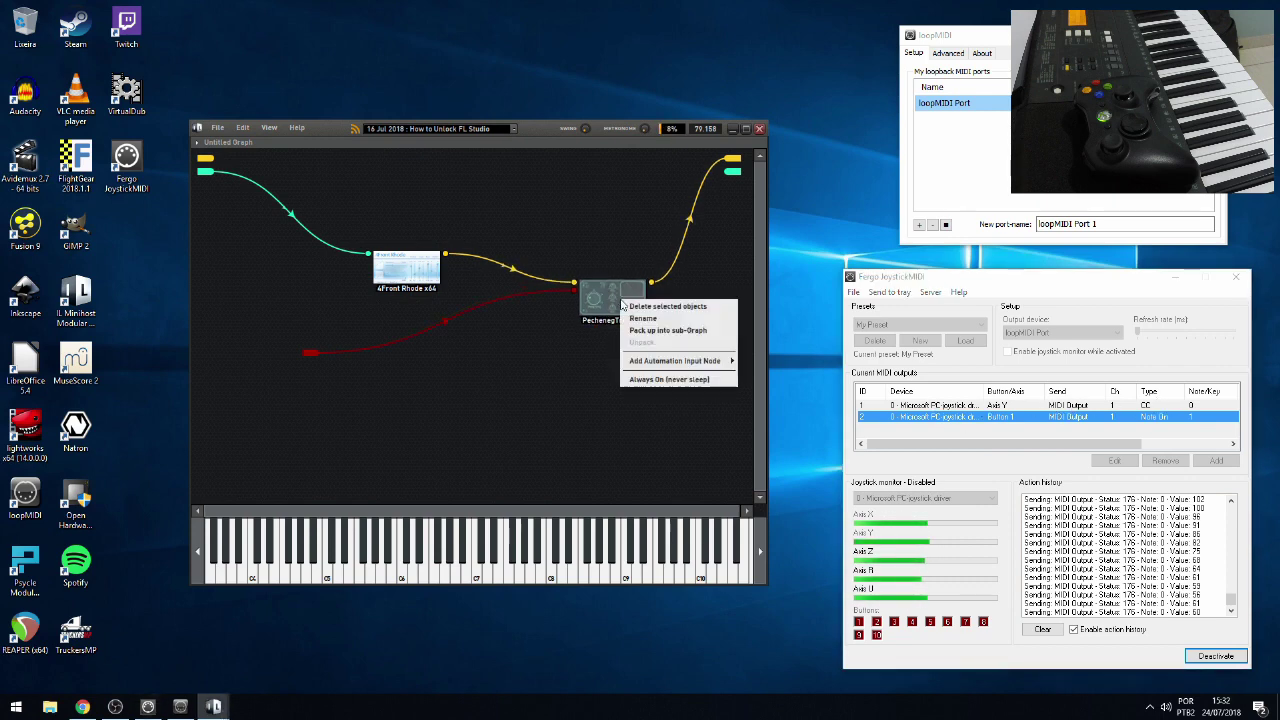
pyautogui.click(664, 378)
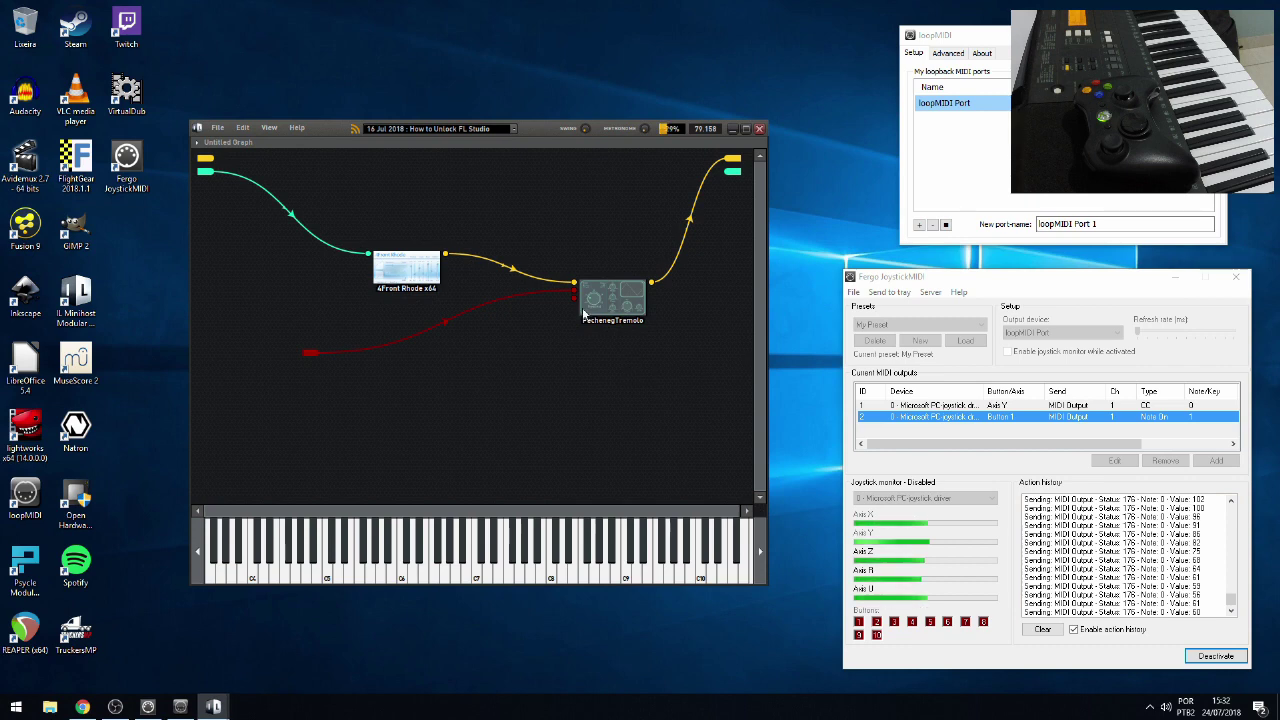
# - Add an Automation In input node with Hardware I/O 2, MIDI Channel 1 and Controller CC 1
pyautogui.rightClick(387, 297)
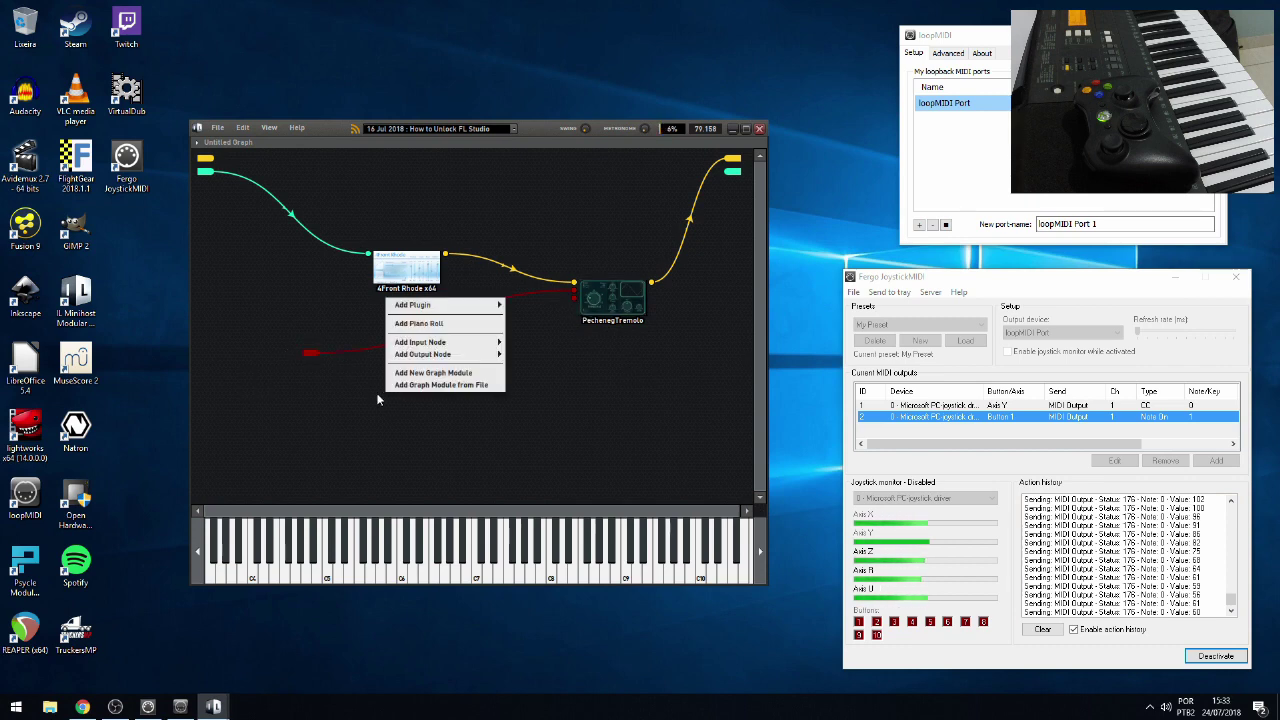
pyautogui.moveTo(468, 342)
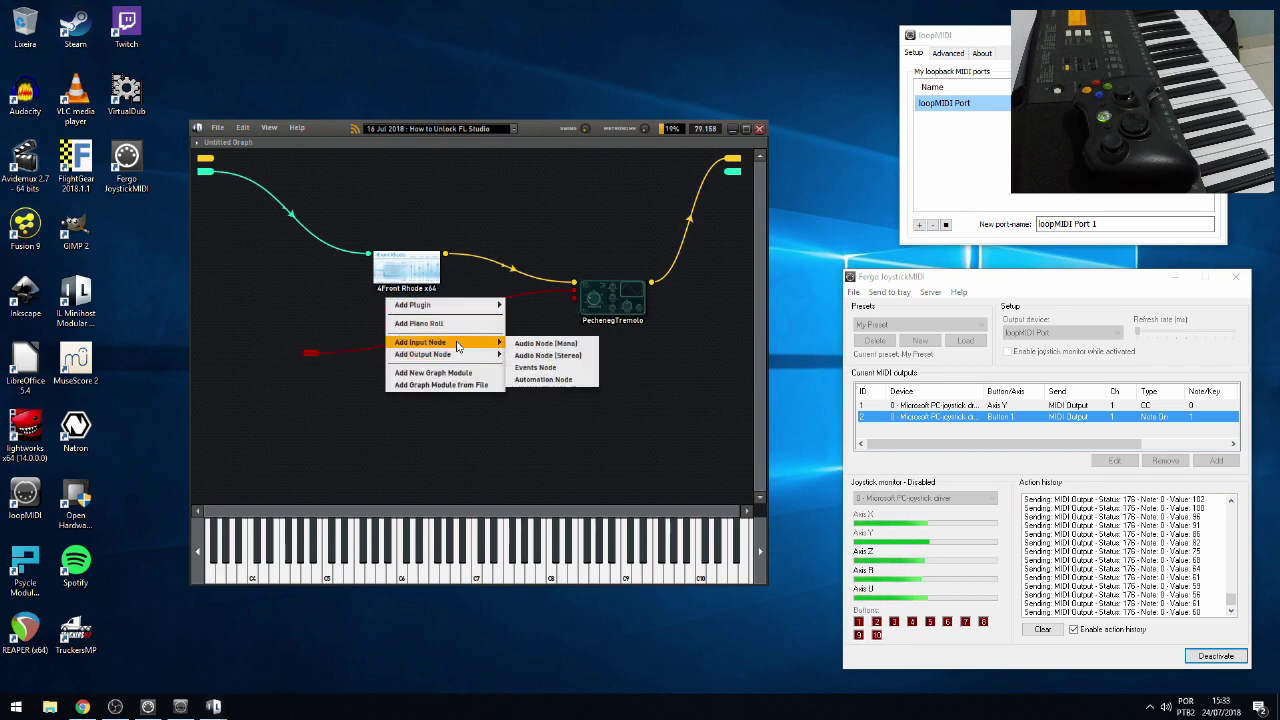
pyautogui.click(535, 382)
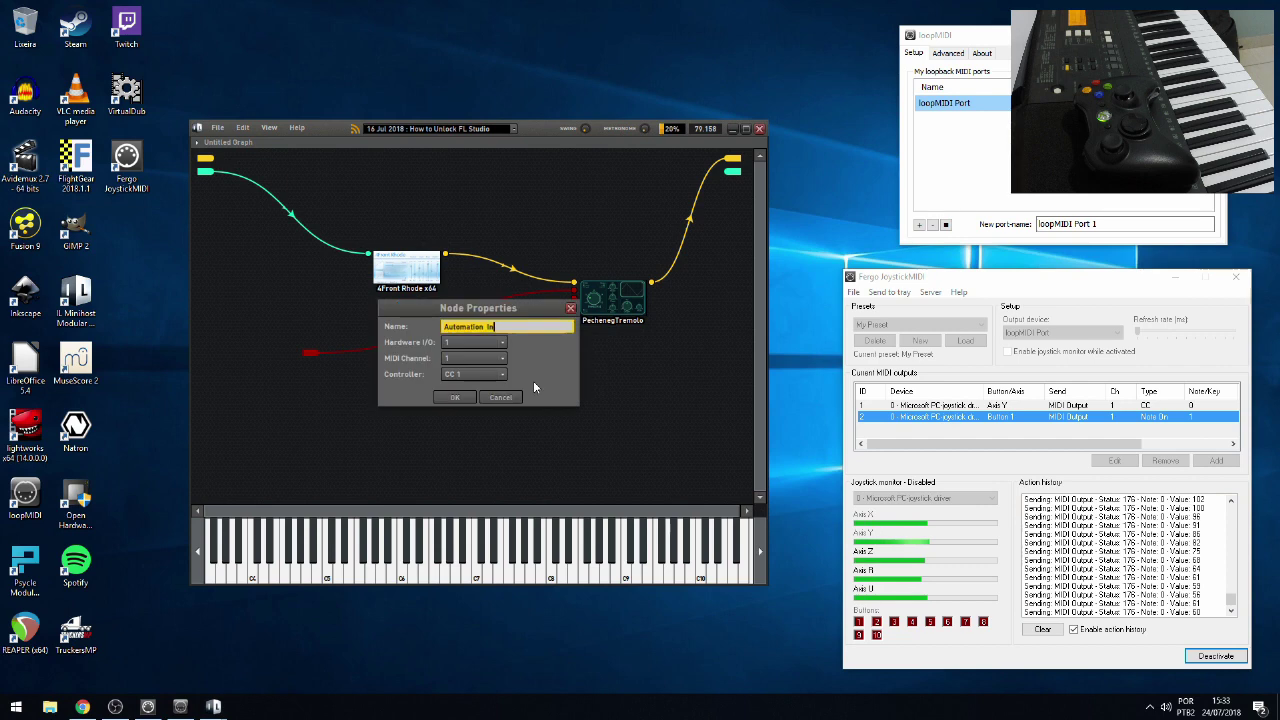
pyautogui.click(480, 343)
pyautogui.click(463, 358)
pyautogui.click(456, 374)
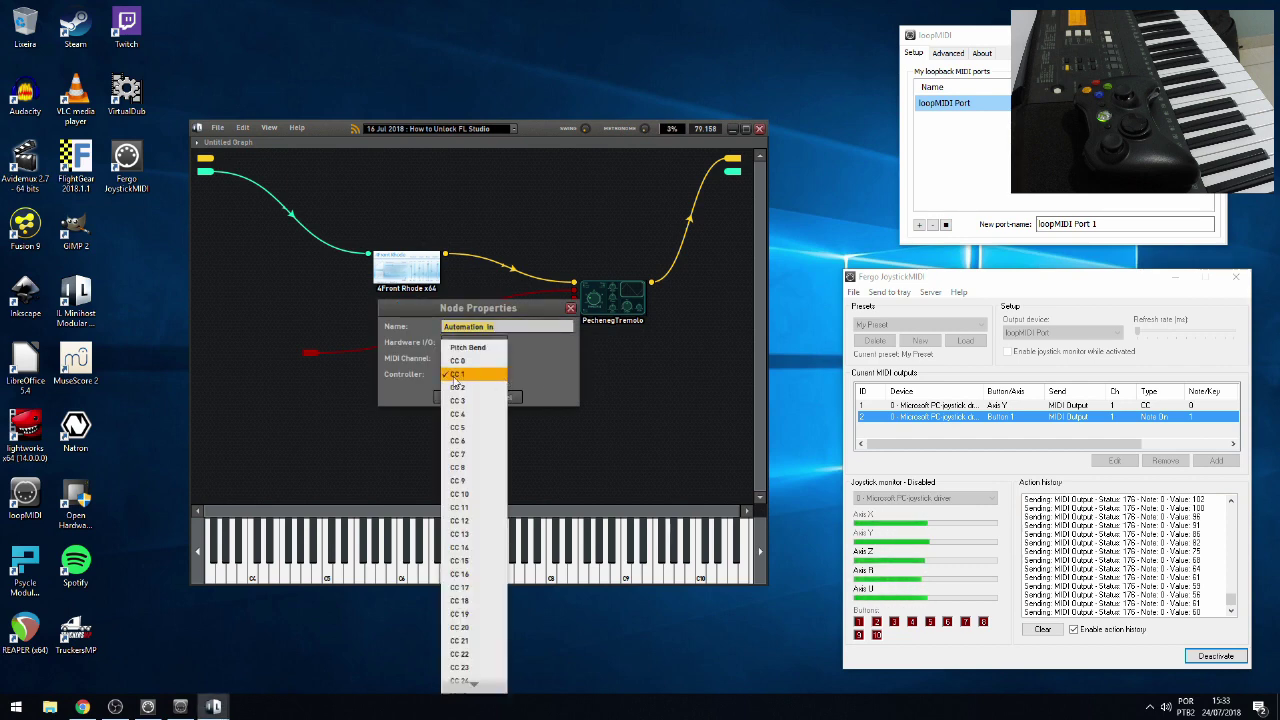
pyautogui.click(485, 374)
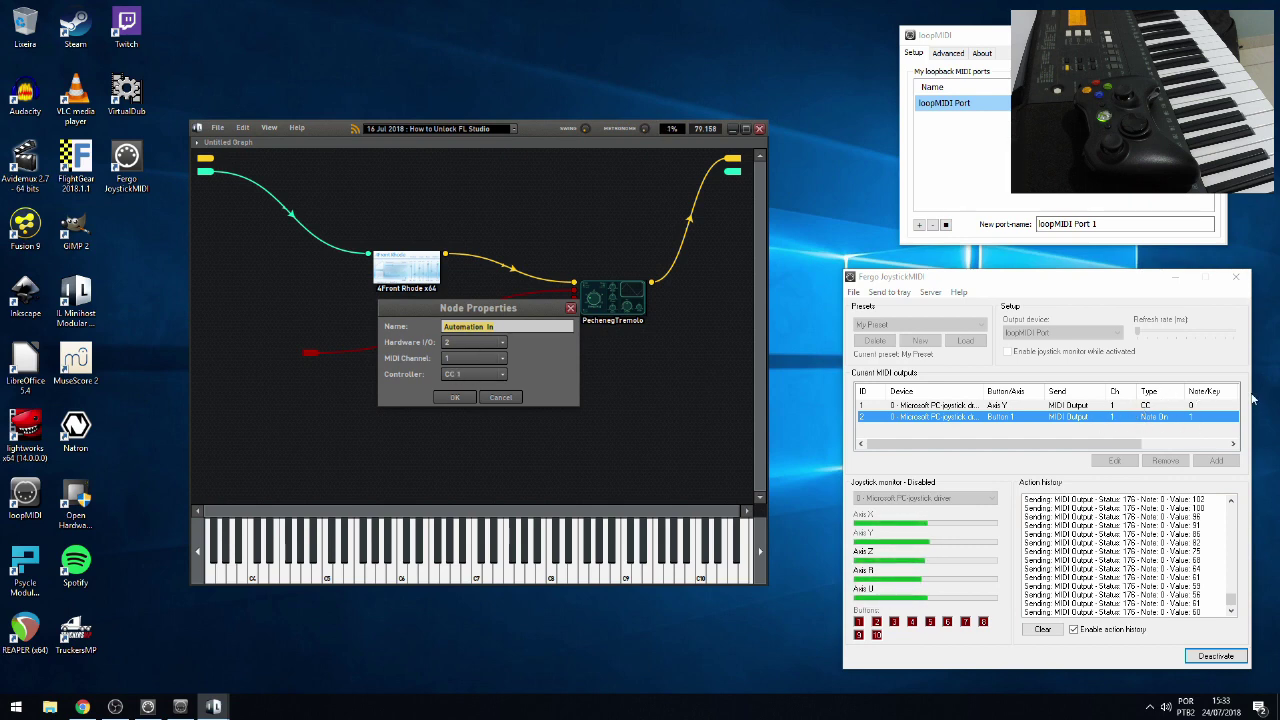
pyautogui.click(452, 397)
# - Connect the new Automation In node to PechenegTremolo's second automation input and open the plugin's editor to test the controller button
pyautogui.moveTo(408, 402); pyautogui.dragTo(603, 302)
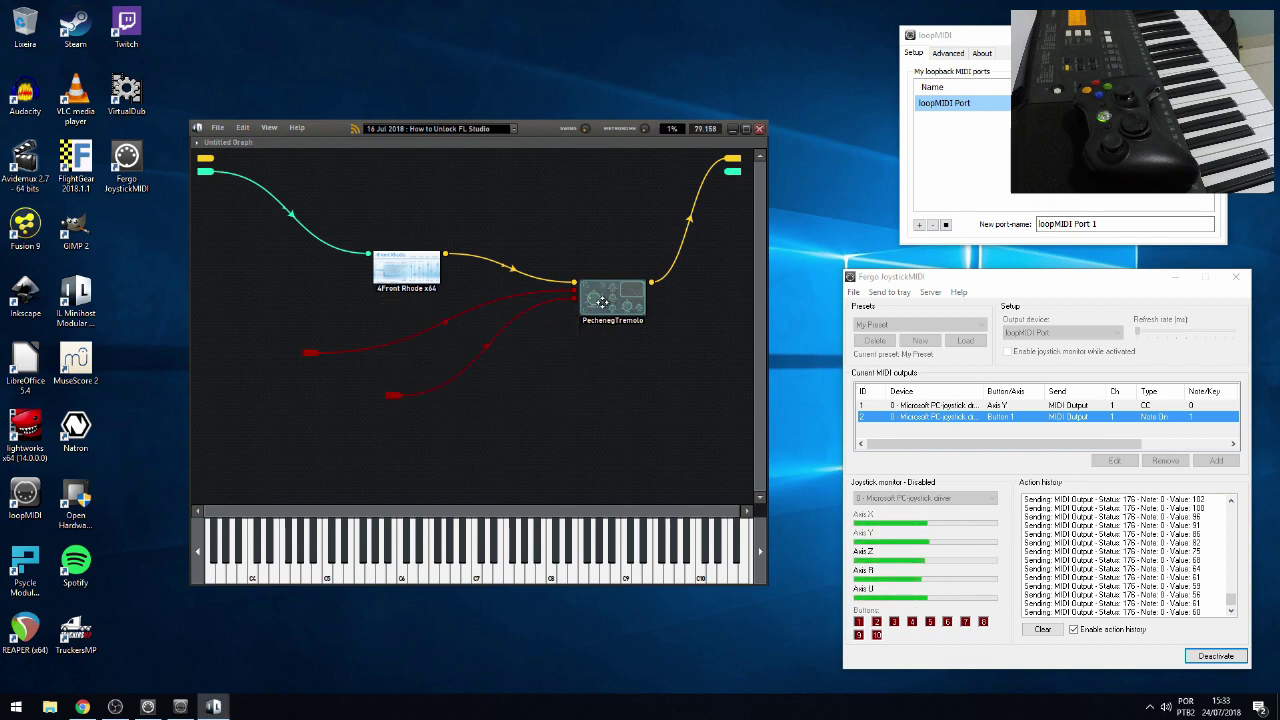
pyautogui.doubleClick(603, 302)
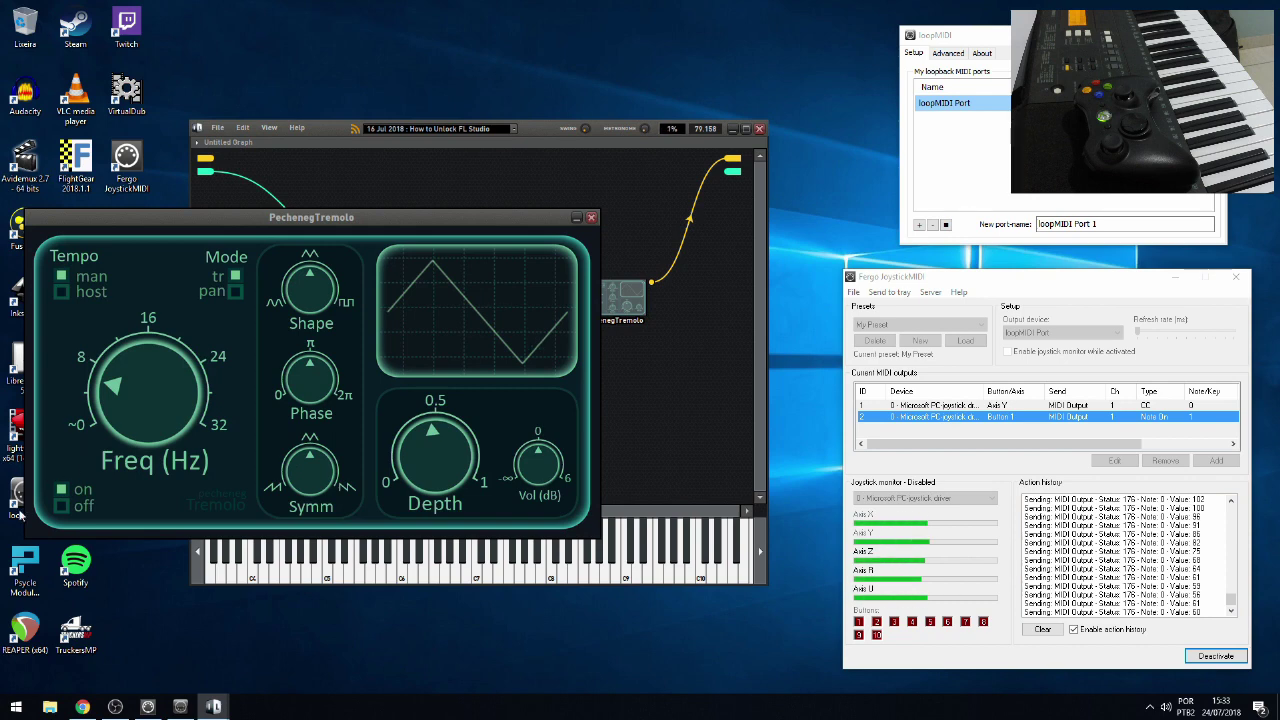
pyautogui.moveTo(284, 217); pyautogui.dragTo(375, 228)
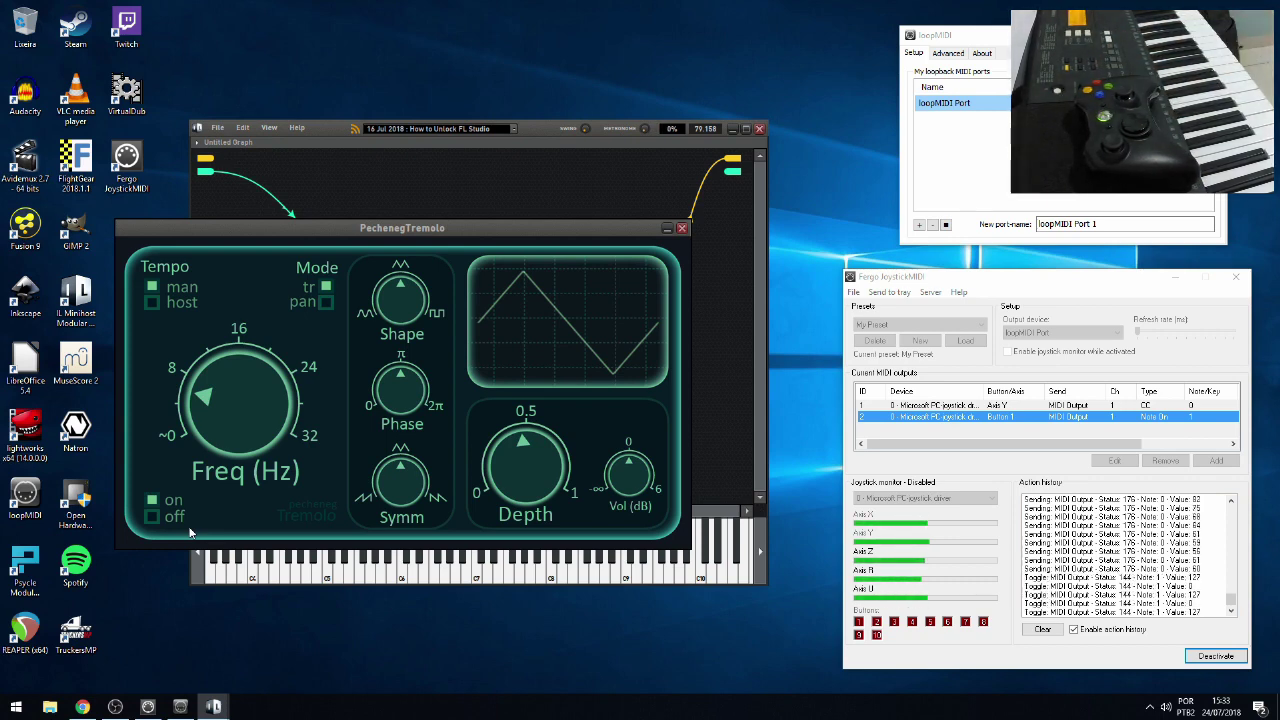
pyautogui.moveTo(467, 230); pyautogui.dragTo(430, 371)
# - Deactivate Fergo JoystickMIDI, change the Button 1 output's type to CC, and reactivate it
pyautogui.click(1216, 656)
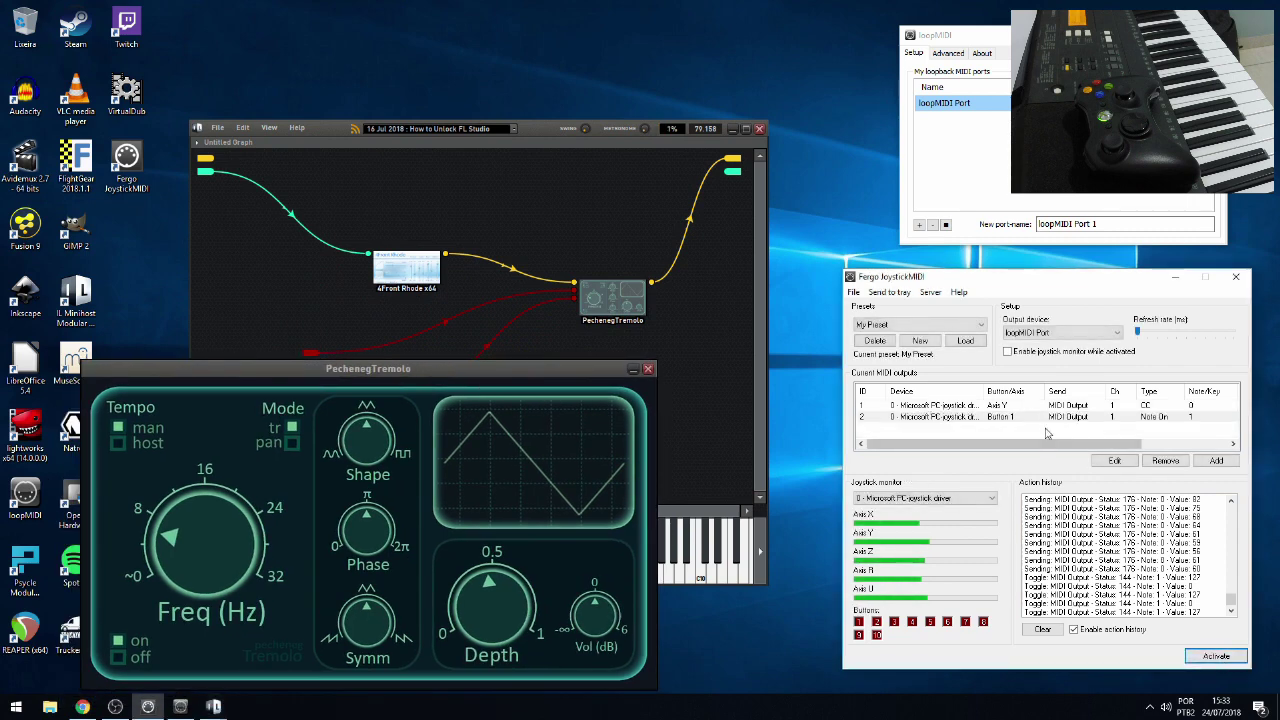
pyautogui.click(1122, 462)
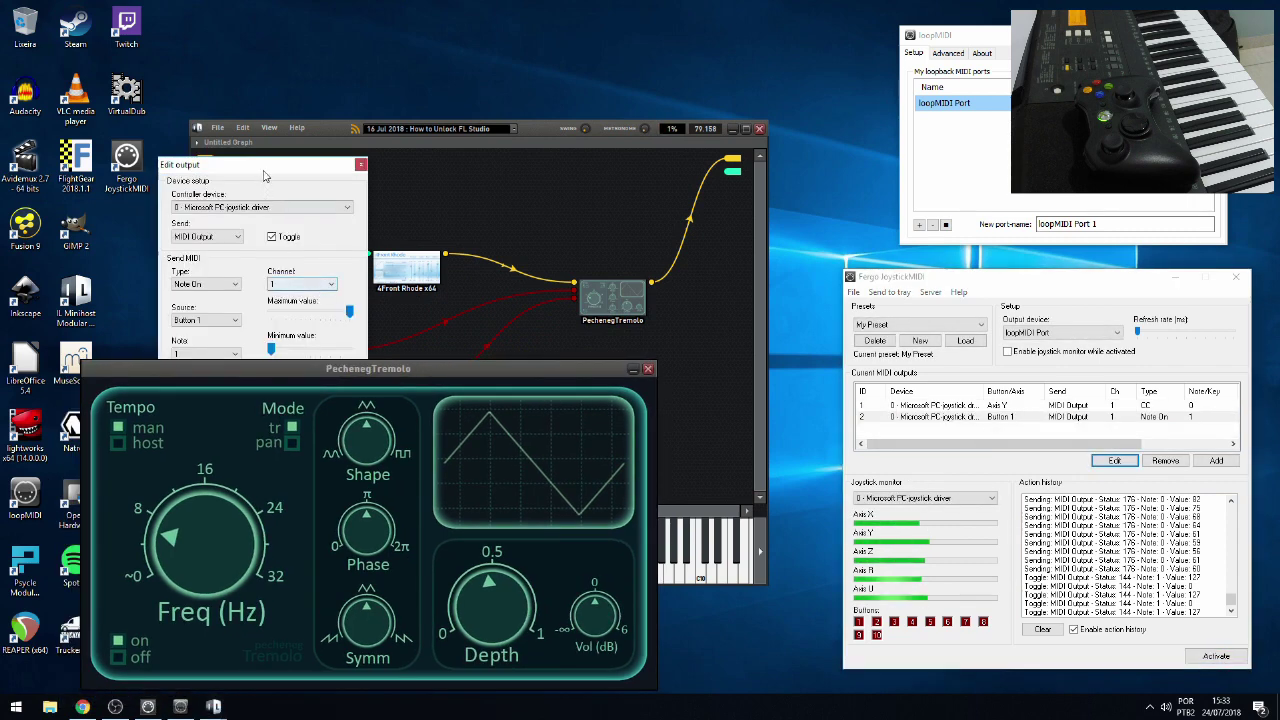
pyautogui.moveTo(300, 164); pyautogui.dragTo(437, 80)
pyautogui.click(360, 153)
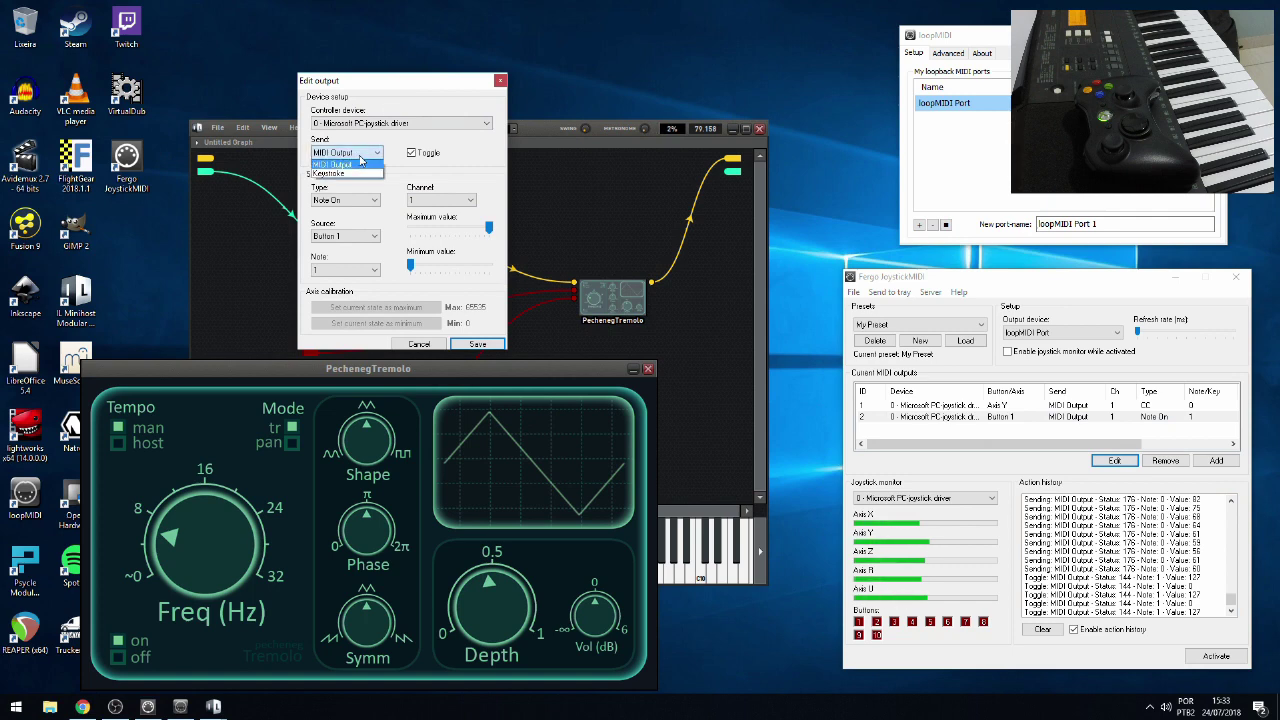
pyautogui.click(340, 166)
pyautogui.click(340, 200)
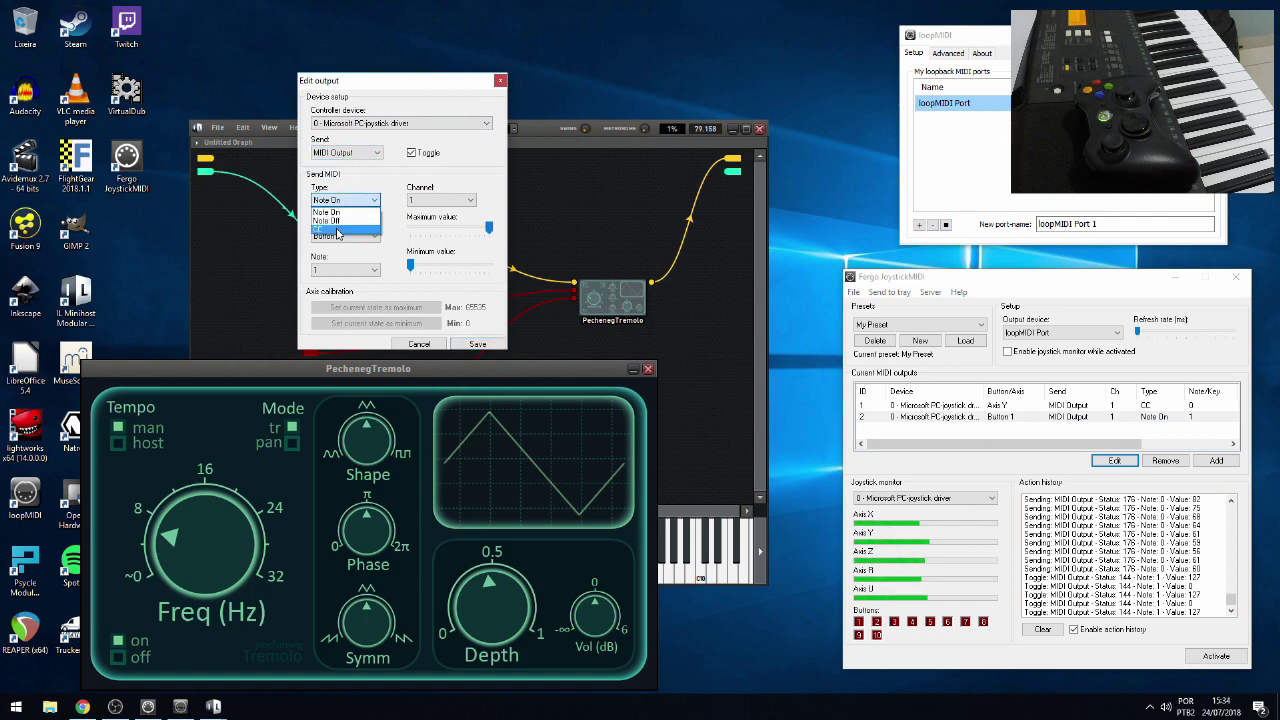
pyautogui.click(345, 229)
pyautogui.click(478, 344)
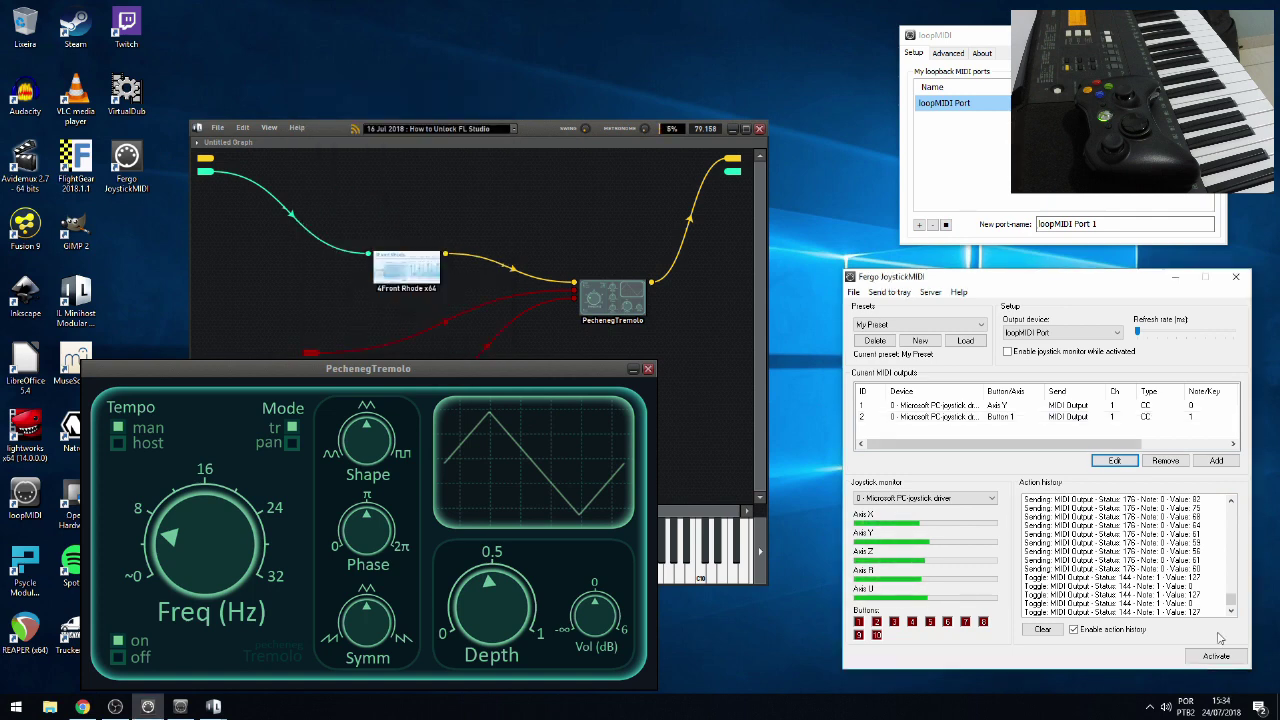
pyautogui.click(1222, 656)
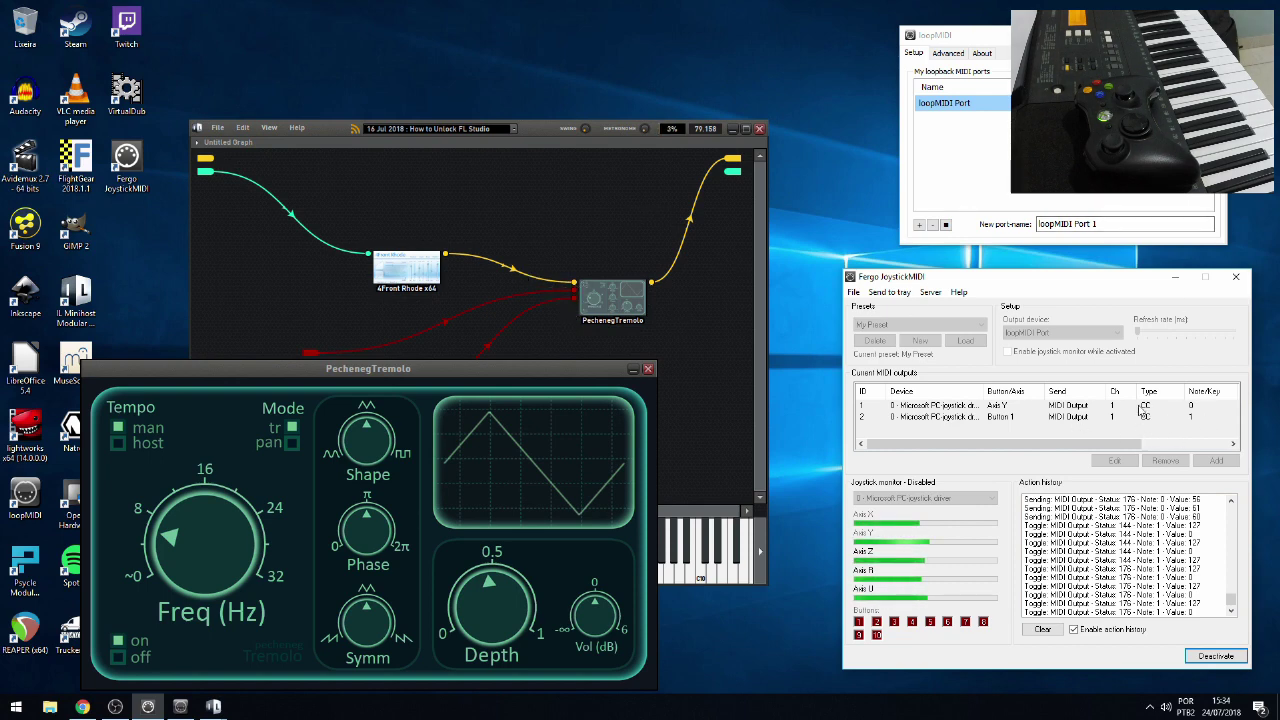
# - Close the PechenegTremolo editor and look at the plugin's options for adding automation inputs
pyautogui.moveTo(551, 381); pyautogui.dragTo(596, 296)
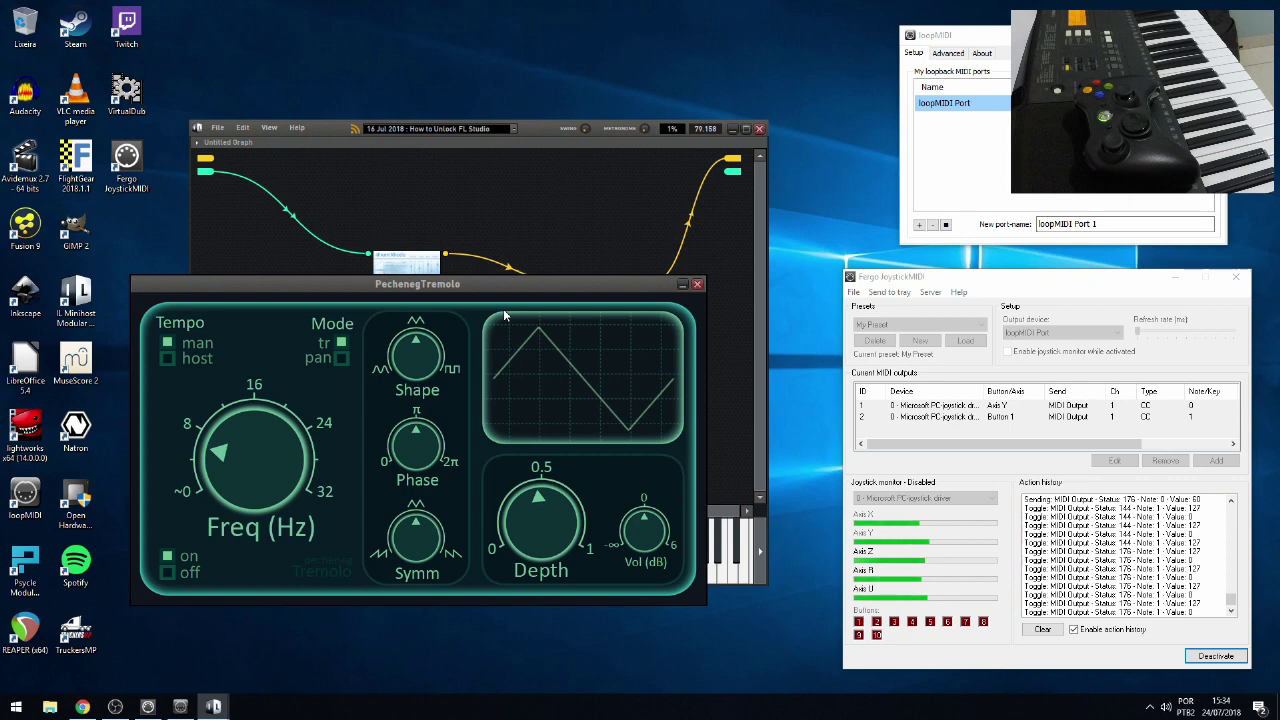
pyautogui.click(696, 284)
pyautogui.rightClick(607, 302)
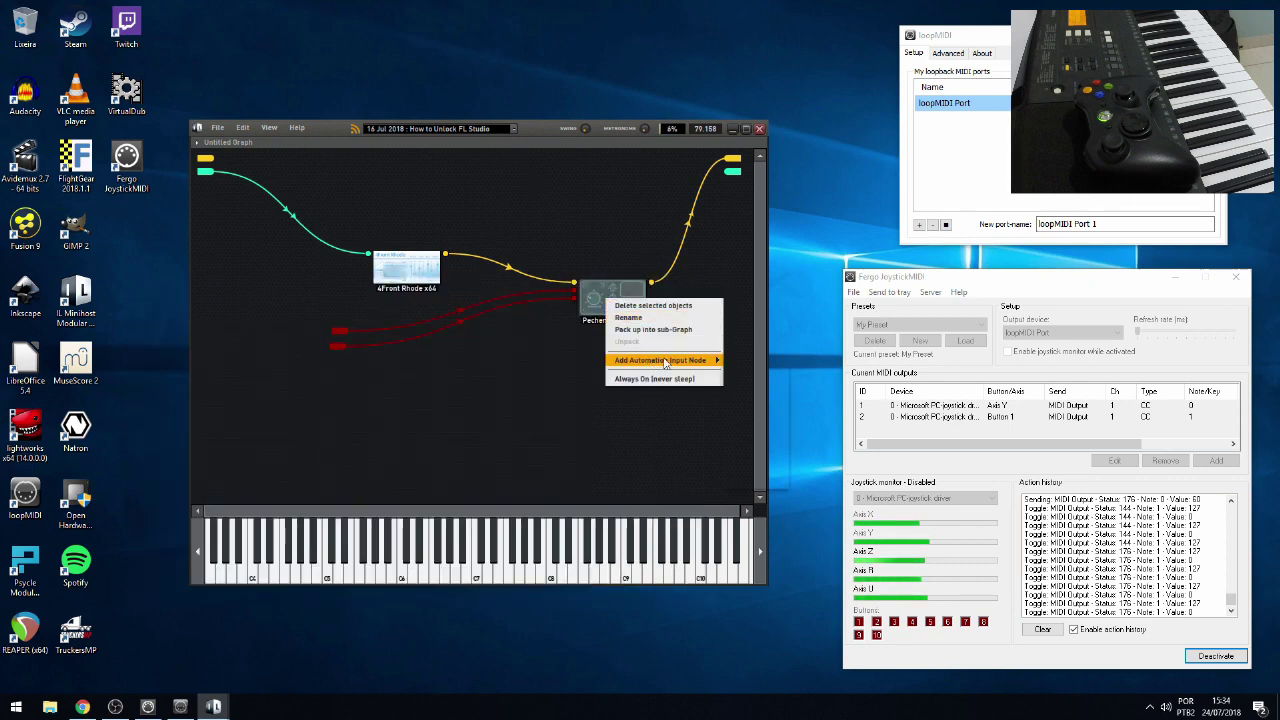
pyautogui.moveTo(650, 360)
pyautogui.click(566, 441)
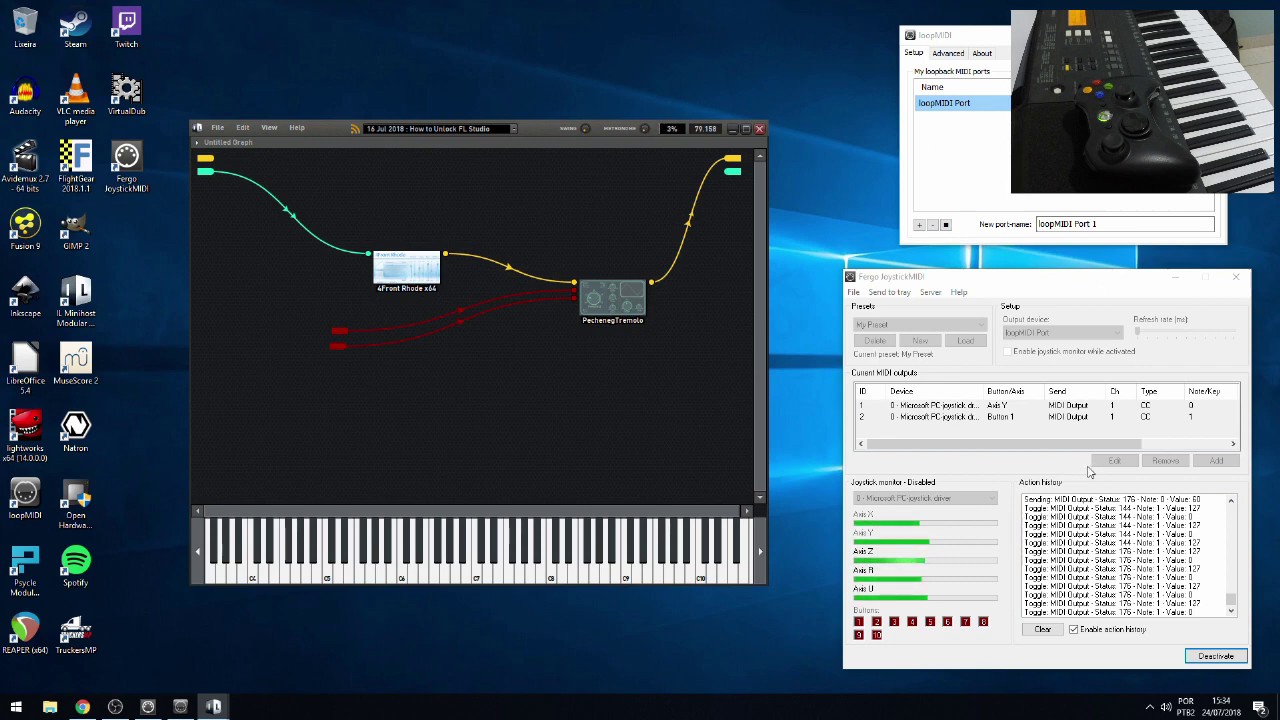
# - Delete the 4Front Rhode and PechenegTremolo plugins and both Automation In nodes from the graph
pyautogui.click(421, 265)
pyautogui.press('Delete')
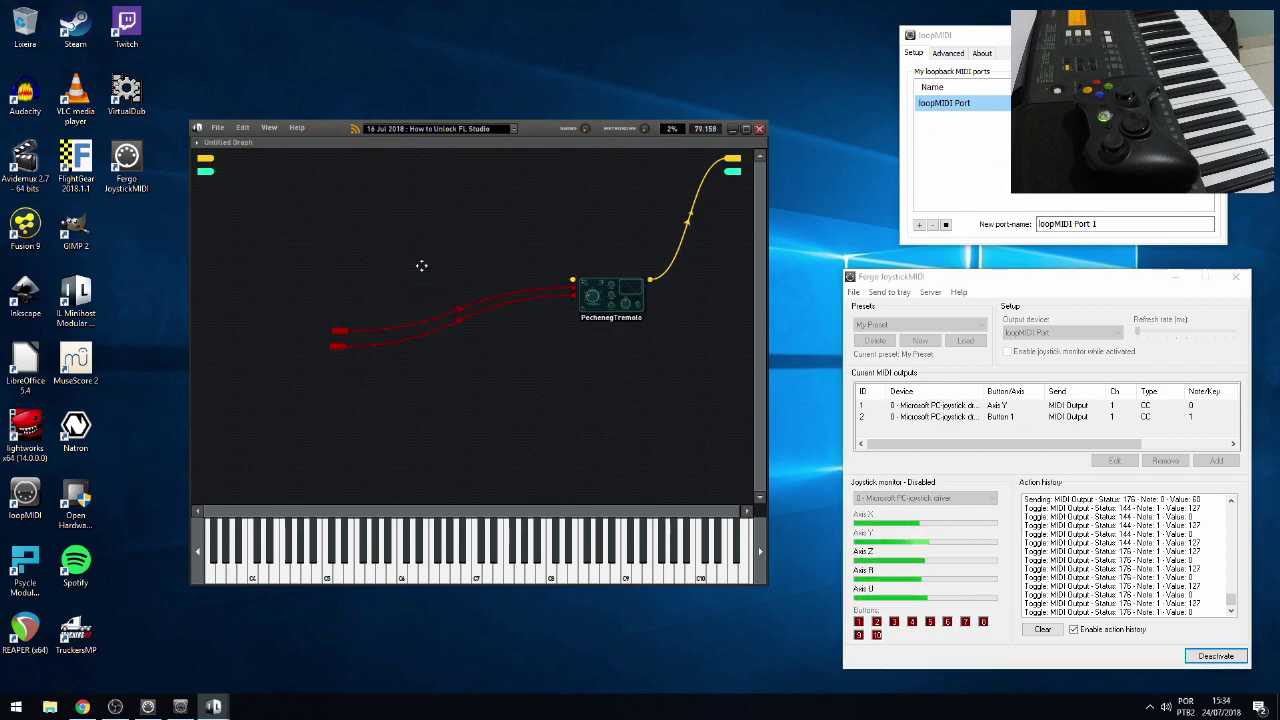
pyautogui.moveTo(585, 298); pyautogui.dragTo(587, 297)
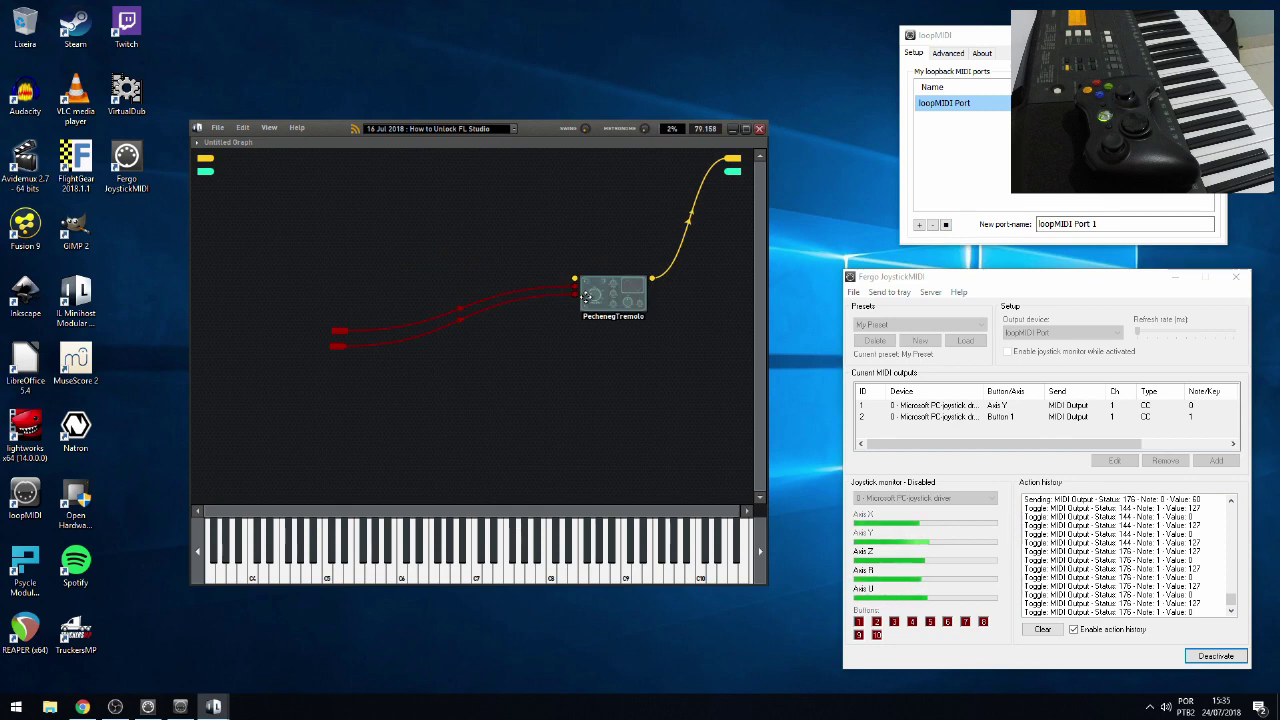
pyautogui.press('Delete')
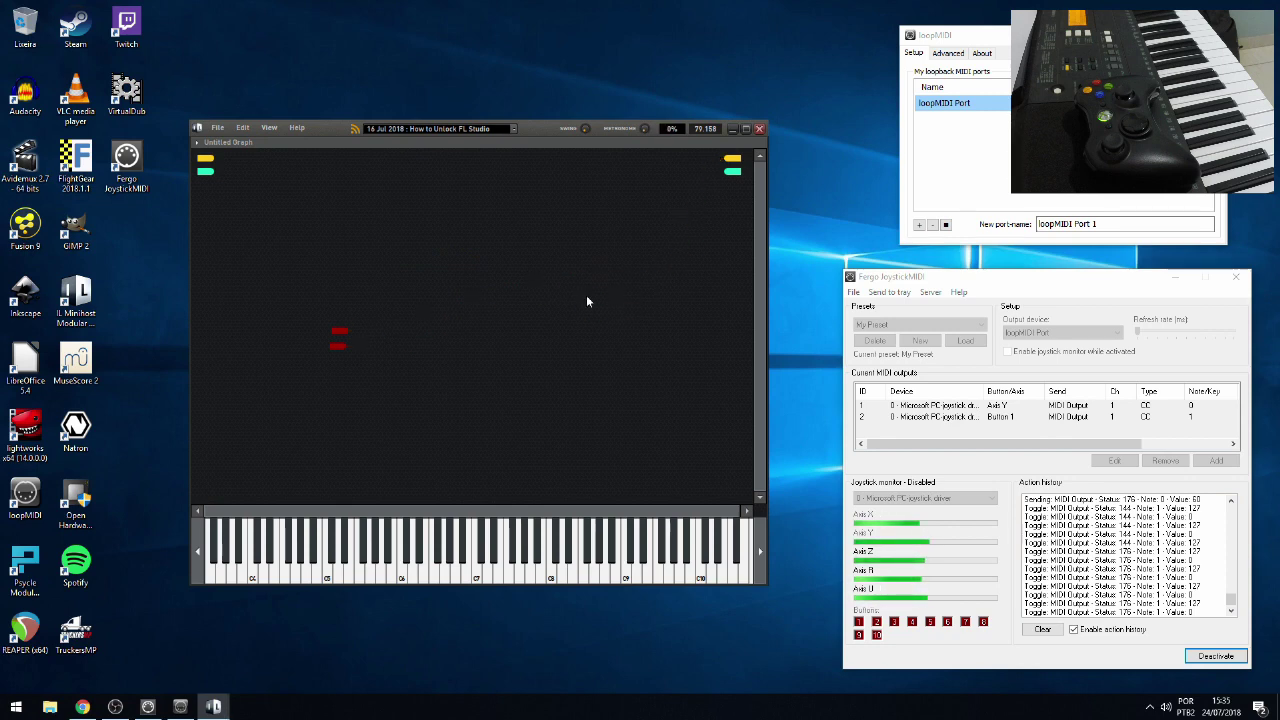
pyautogui.click(338, 345)
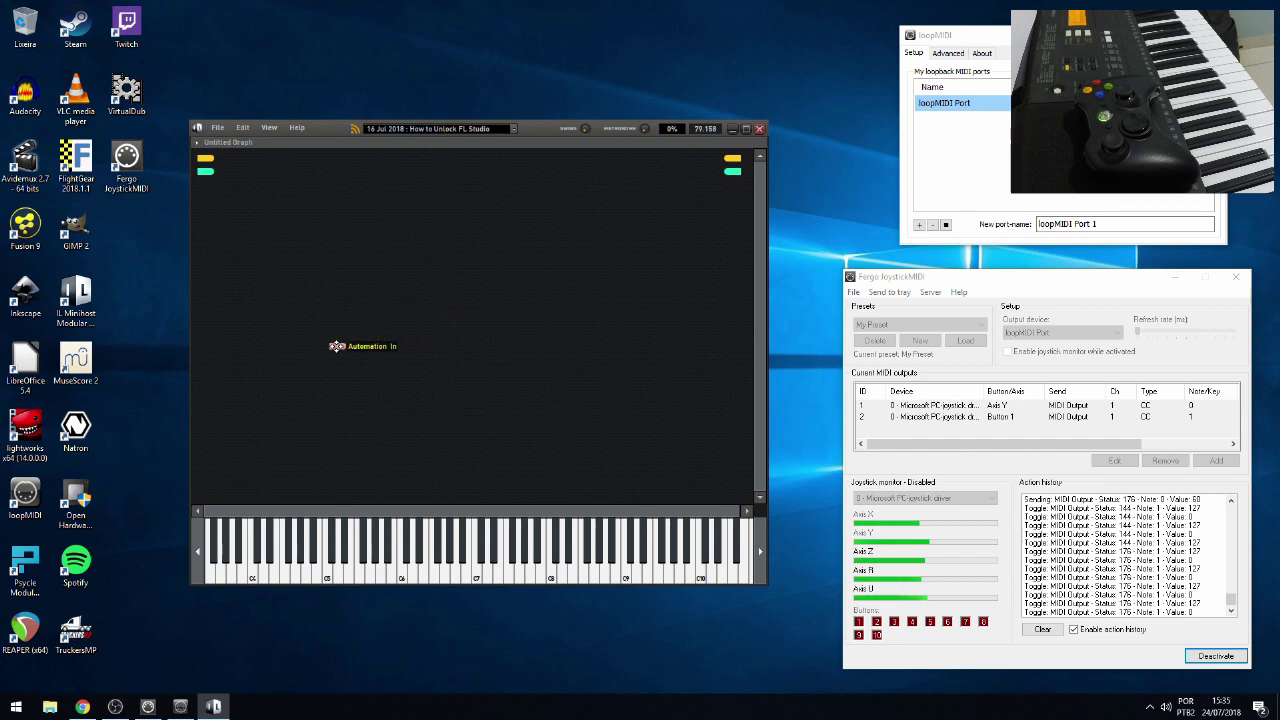
# - Add the MT-PowerDrumKit plugin to the empty graph
pyautogui.rightClick(363, 283)
pyautogui.click(401, 282)
pyautogui.rightClick(412, 283)
pyautogui.moveTo(428, 289)
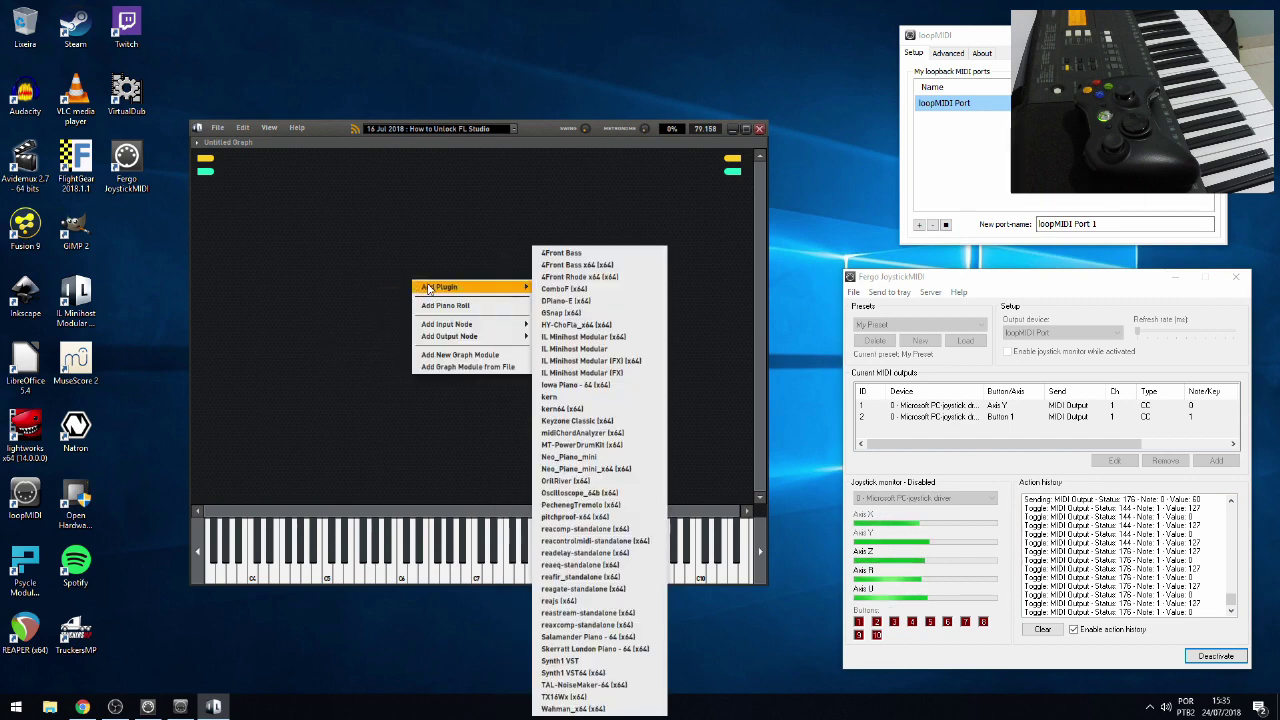
pyautogui.press('Escape')
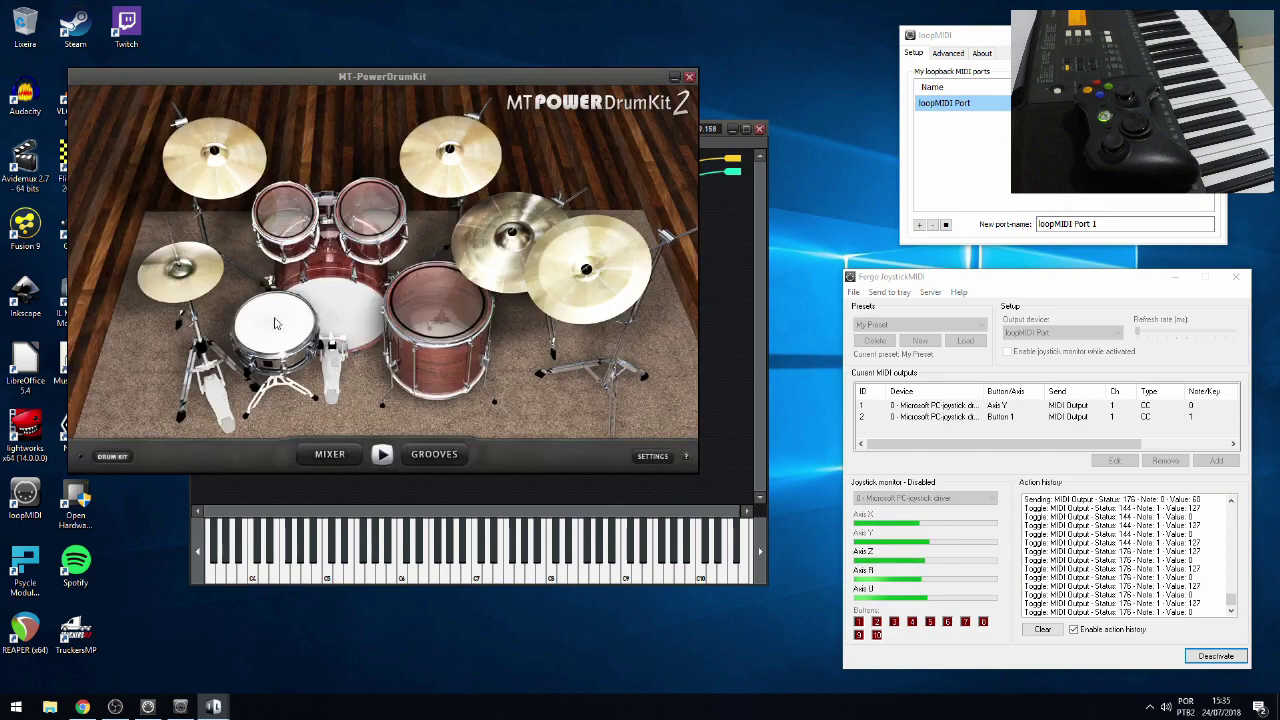
# - Show MT-PowerDrumKit's grooves and set the groove length to 4 Bars
pyautogui.click(434, 454)
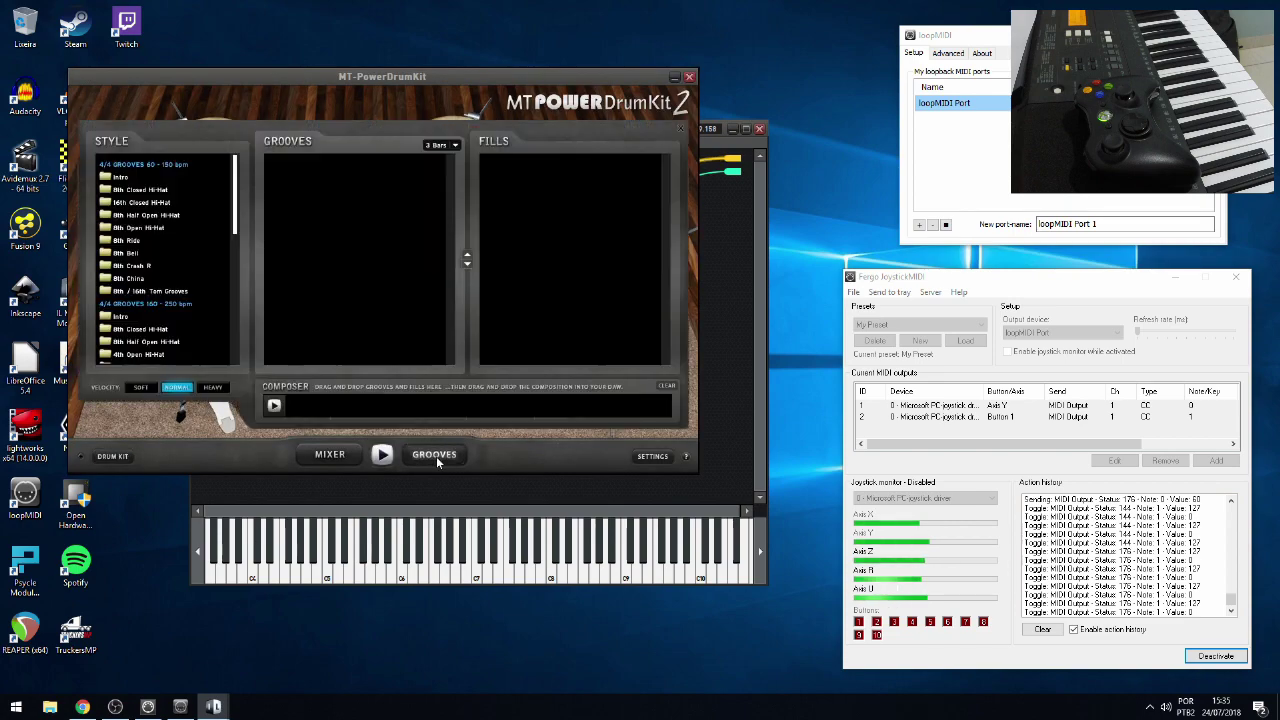
pyautogui.click(440, 145)
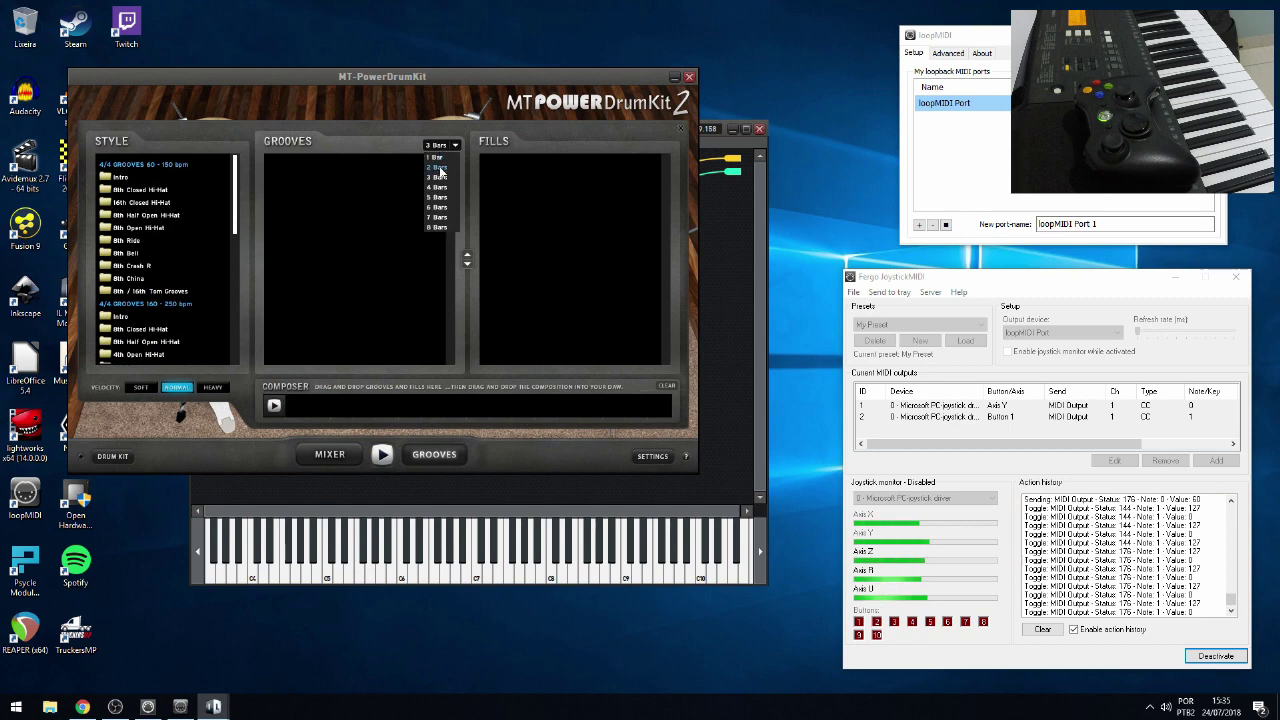
pyautogui.click(443, 174)
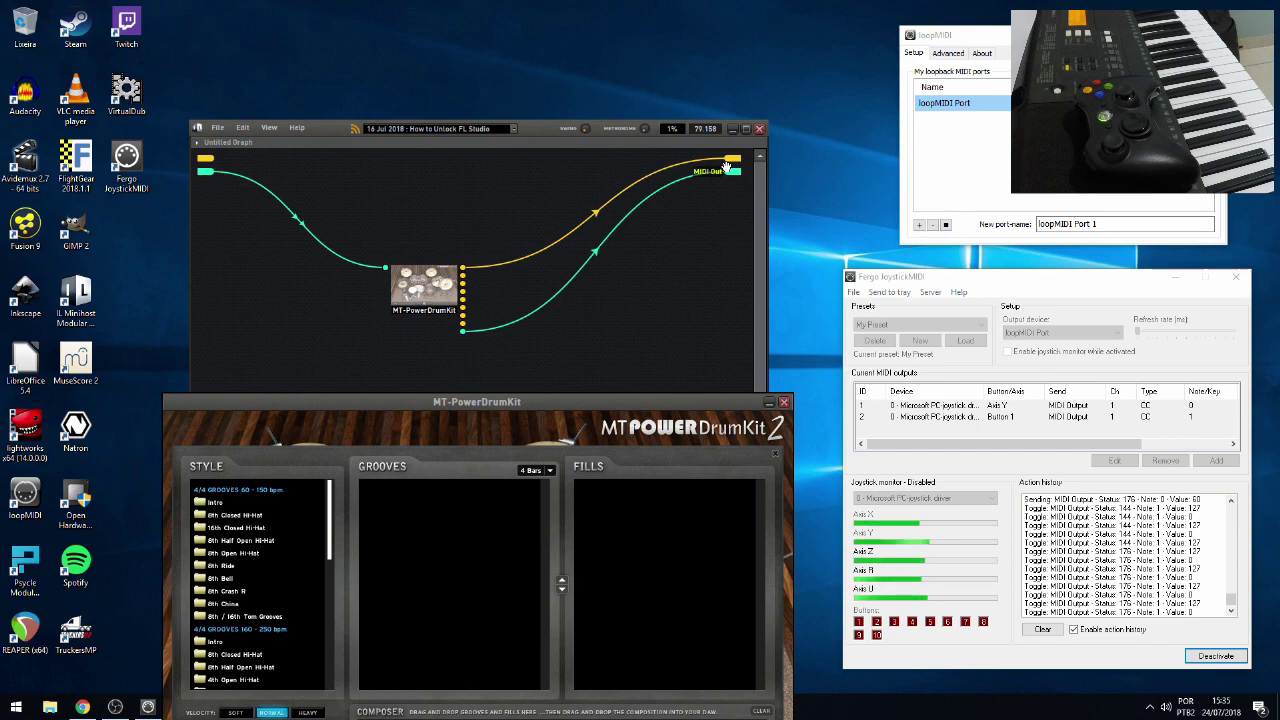
# - Move the MT-PowerDrumKit node higher in the graph and open the plugin's MIDI mapping settings
pyautogui.moveTo(585, 407); pyautogui.dragTo(708, 325)
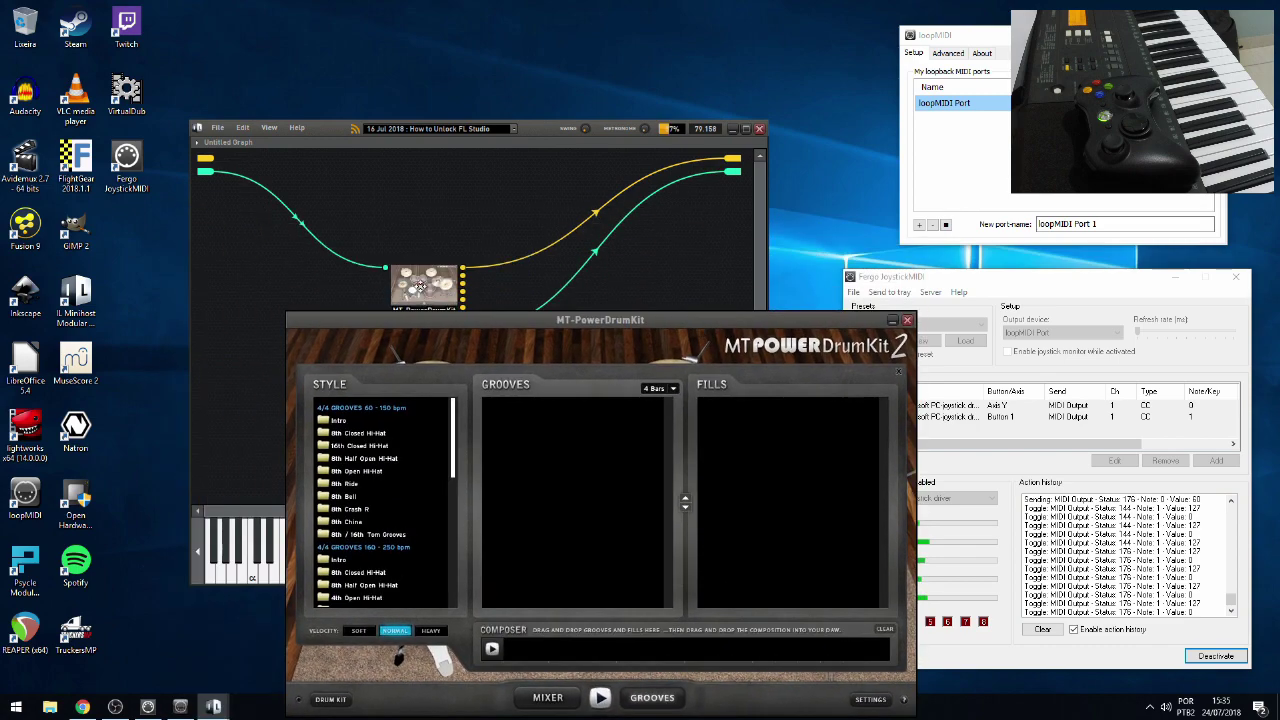
pyautogui.moveTo(462, 292); pyautogui.dragTo(462, 237)
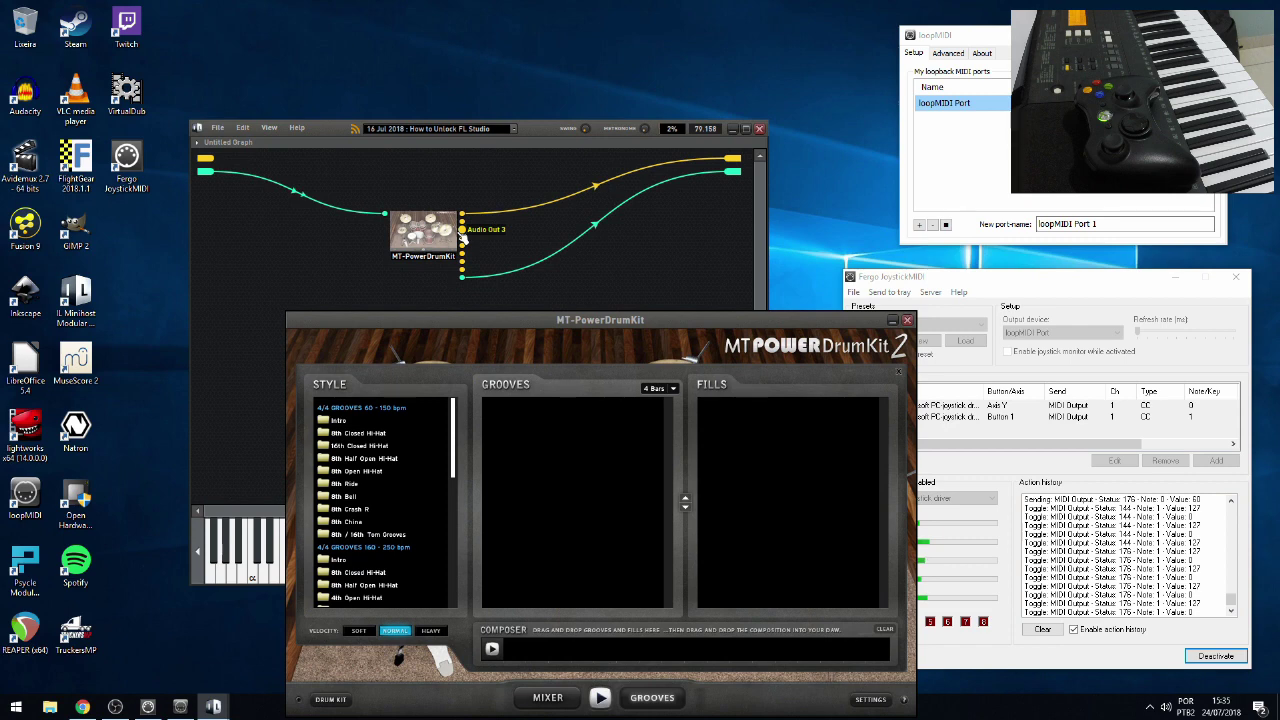
pyautogui.moveTo(554, 325); pyautogui.dragTo(539, 314)
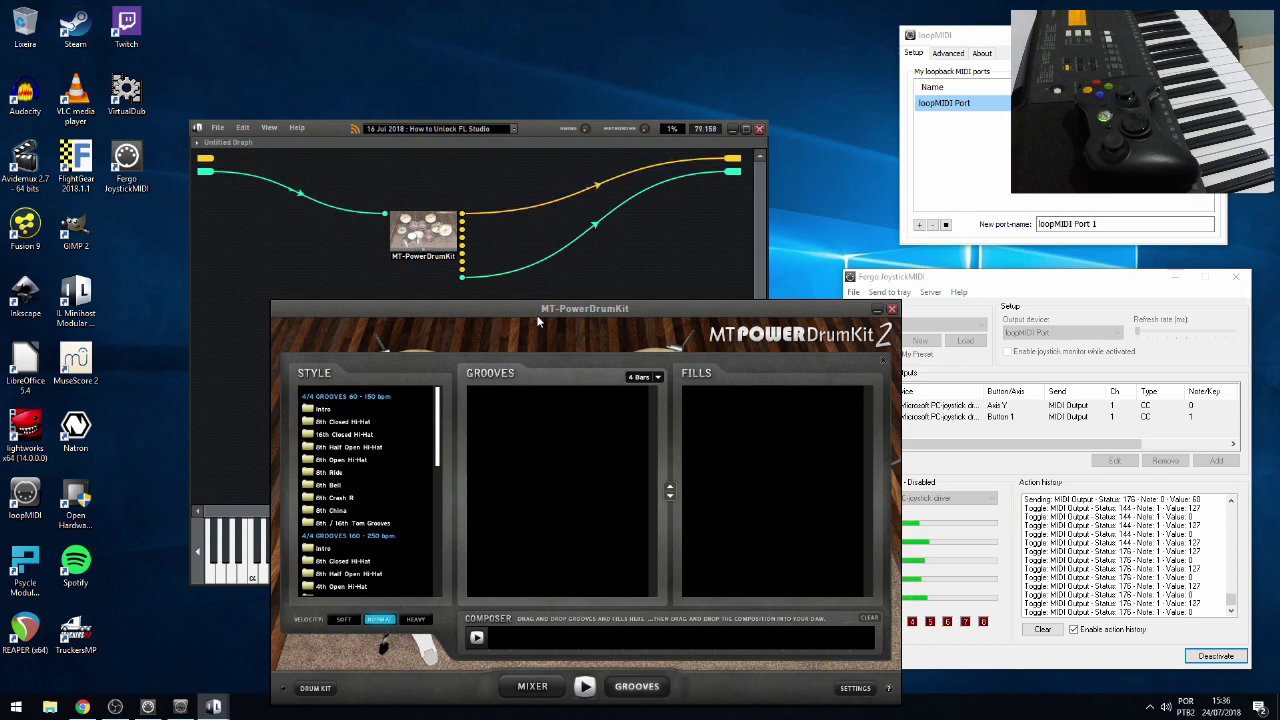
pyautogui.moveTo(546, 313); pyautogui.dragTo(494, 199)
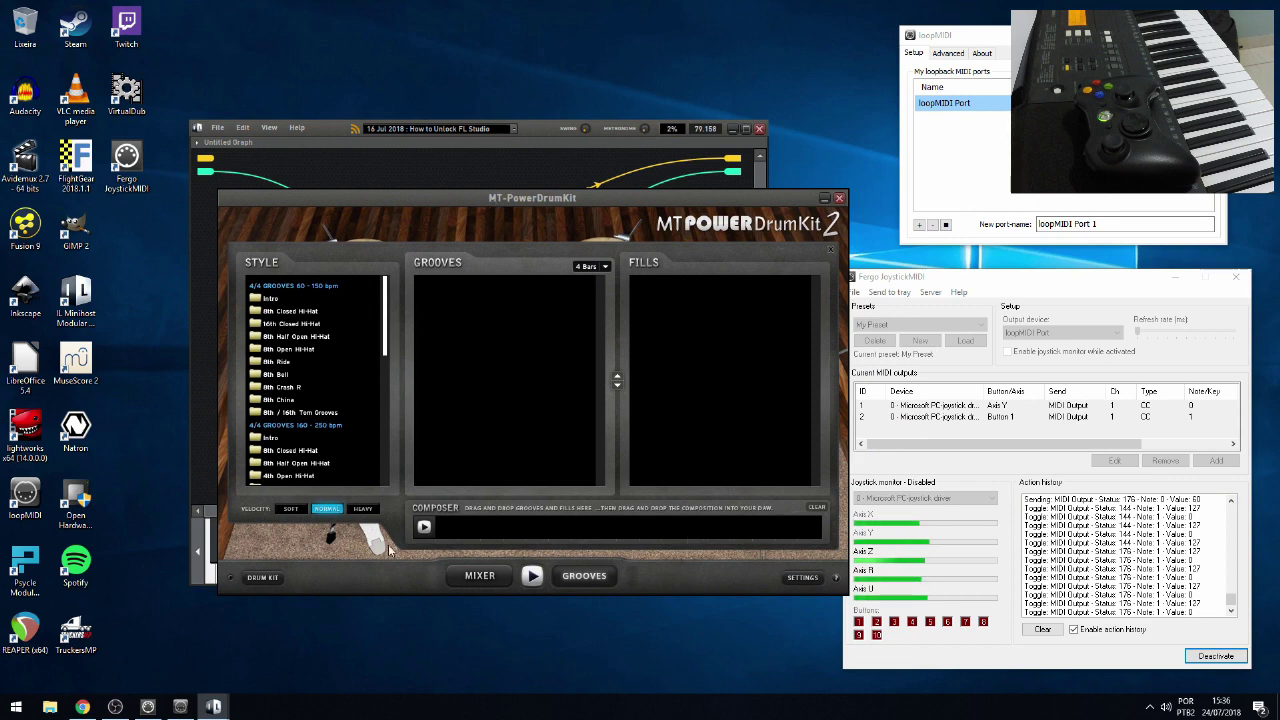
pyautogui.click(801, 577)
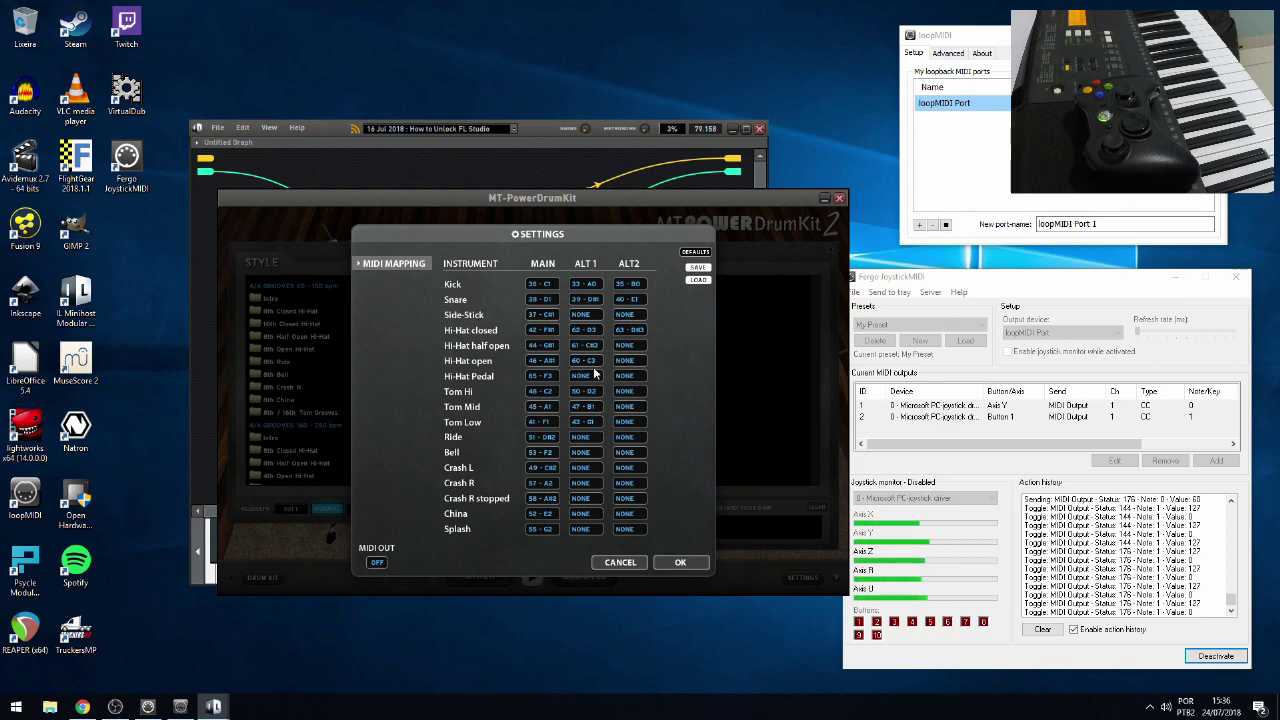
# - Leave the MIDI mapping settings unsaved, close the MT-PowerDrumKit window and deactivate the controller outputs in Fergo JoystickMIDI
pyautogui.click(620, 563)
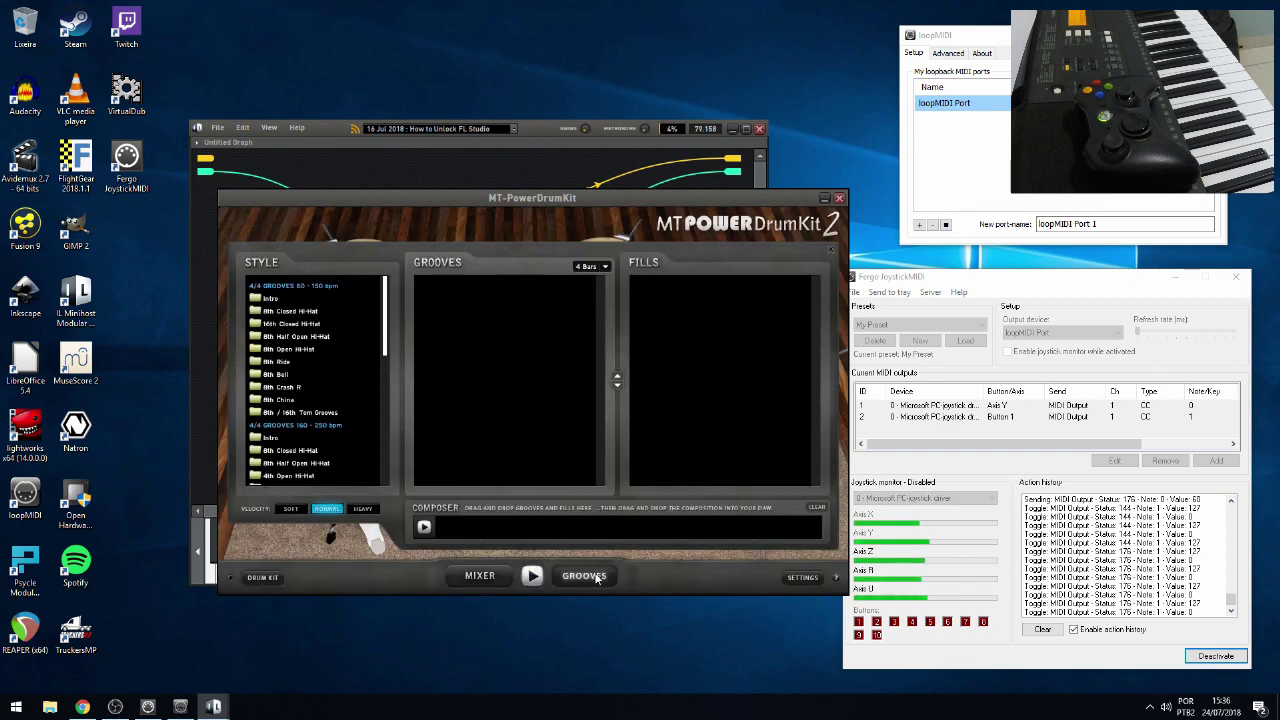
pyautogui.click(839, 197)
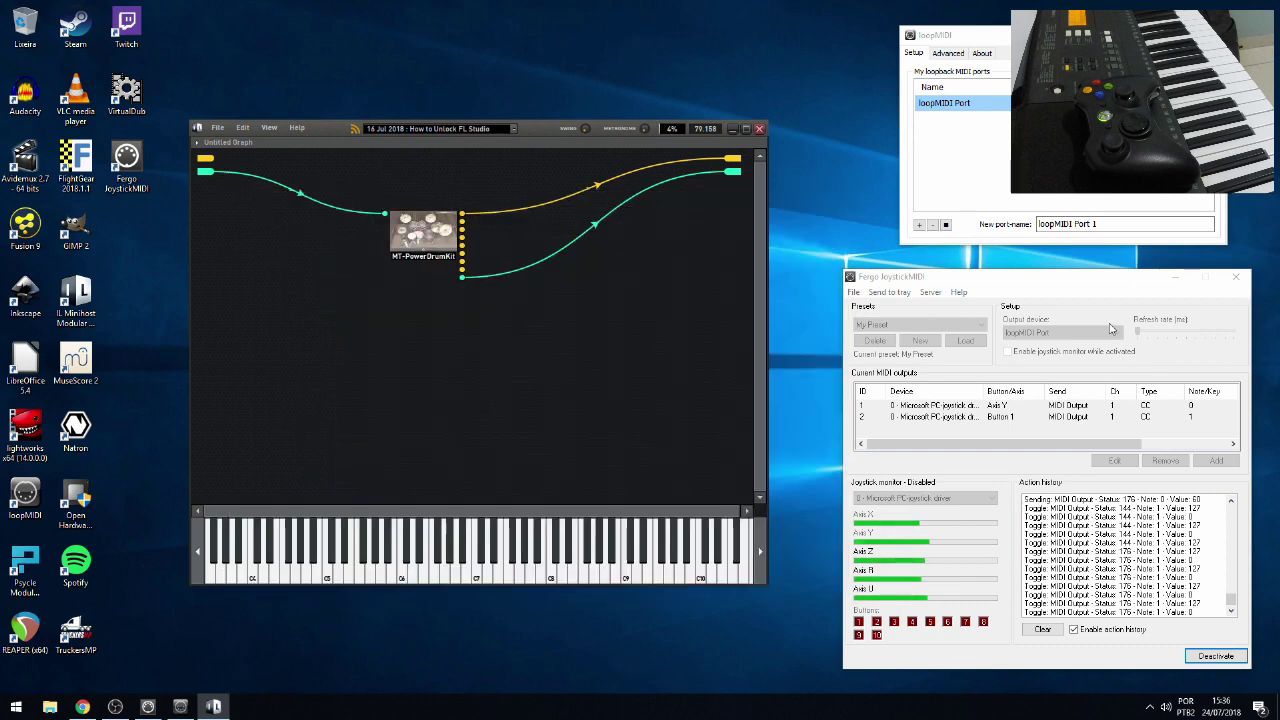
pyautogui.click(1216, 655)
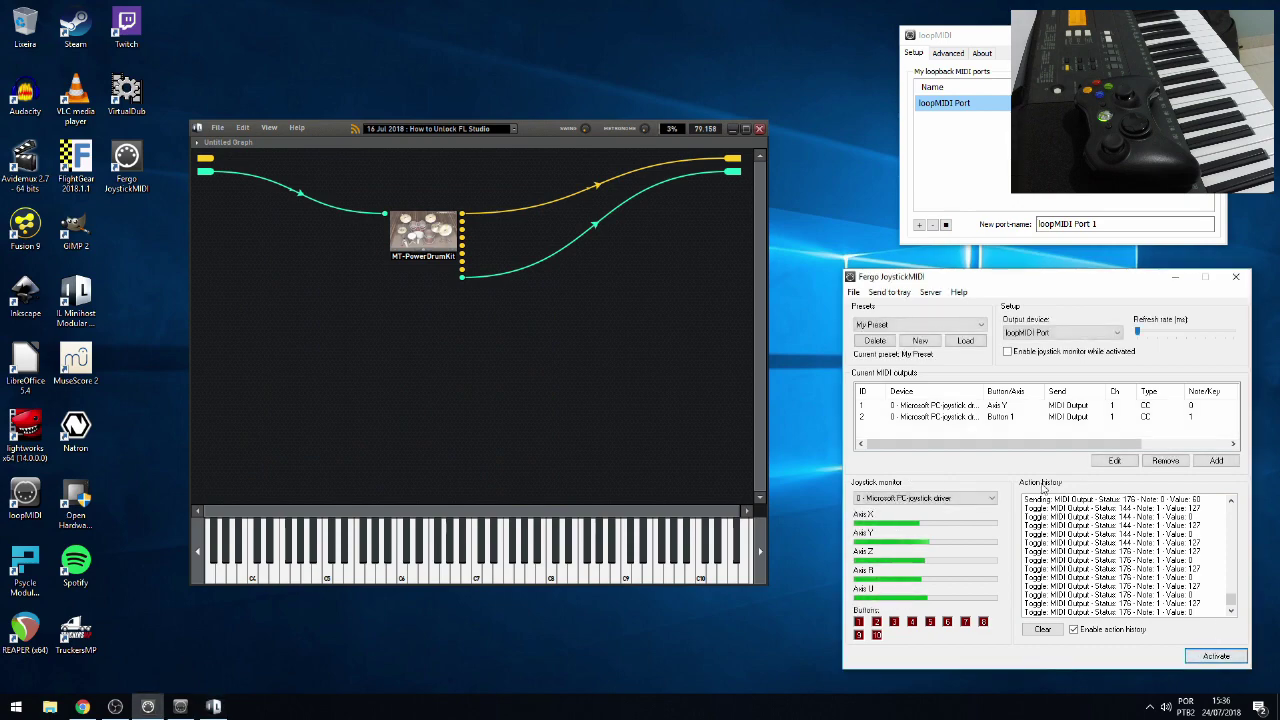
# - Start a new MIDI output of type Note On with Button 3 as its source
pyautogui.click(1205, 460)
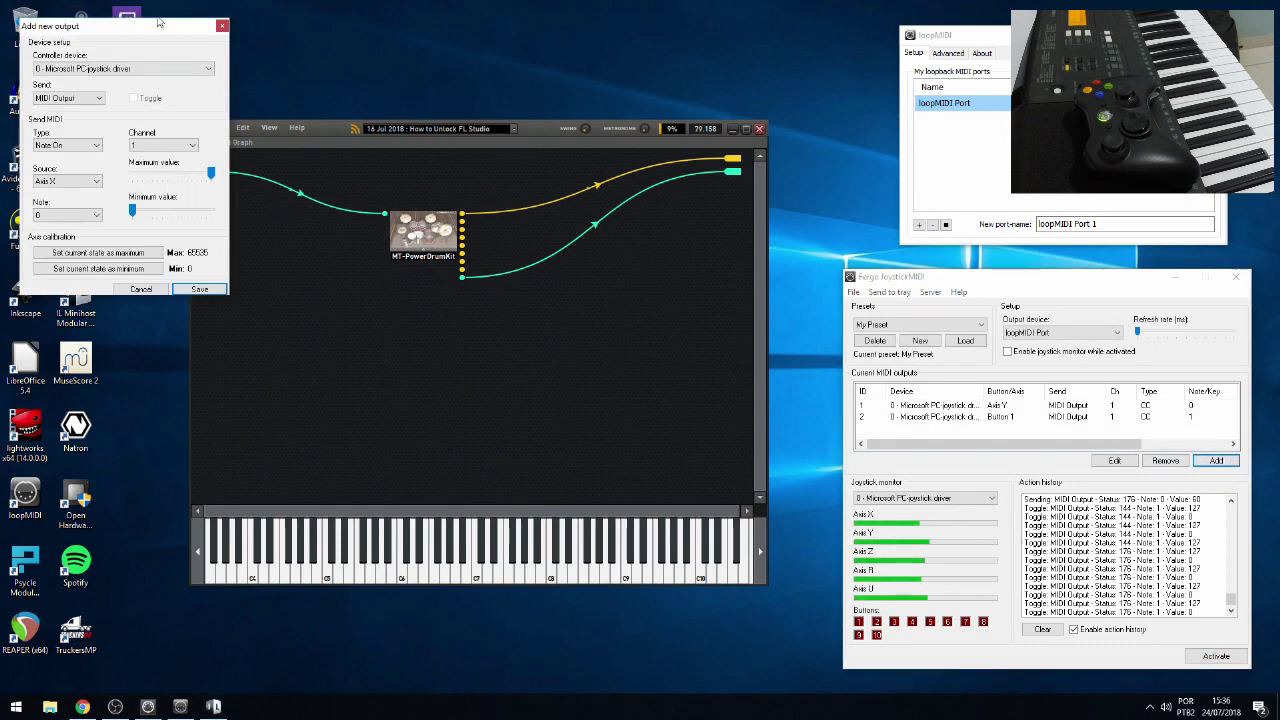
pyautogui.moveTo(158, 22); pyautogui.dragTo(701, 258)
pyautogui.click(628, 372)
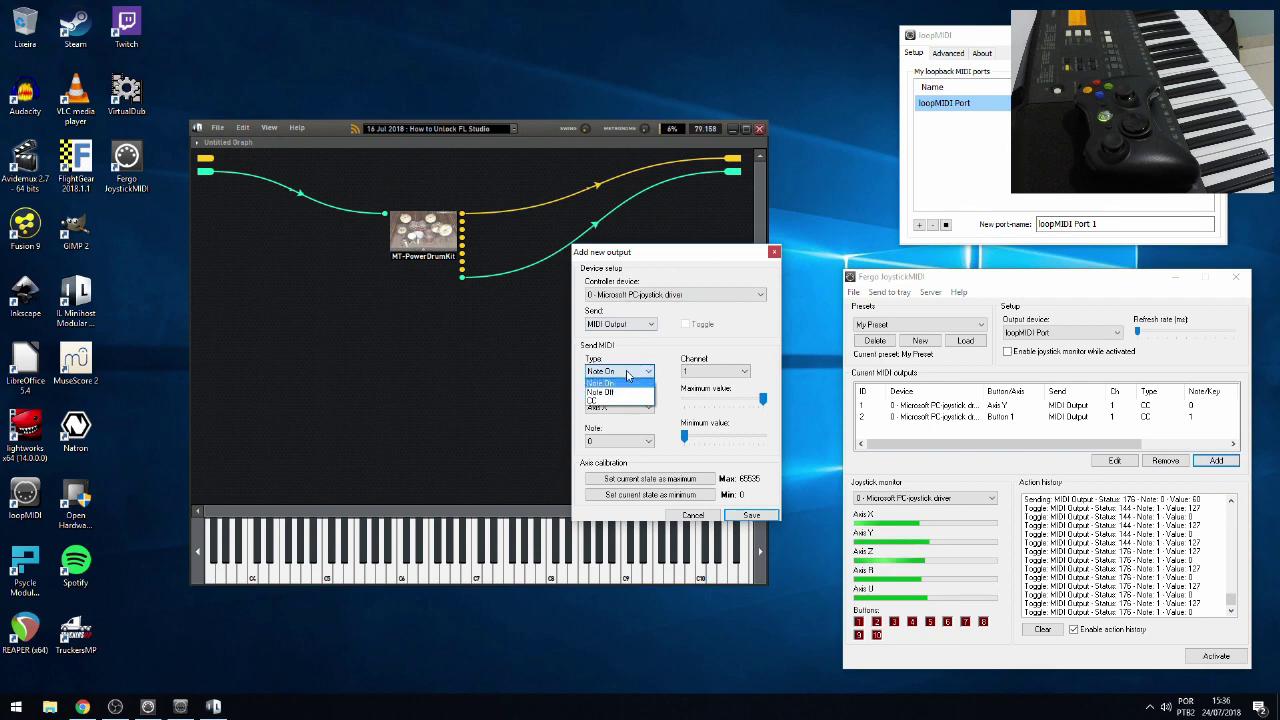
pyautogui.click(629, 375)
pyautogui.click(632, 406)
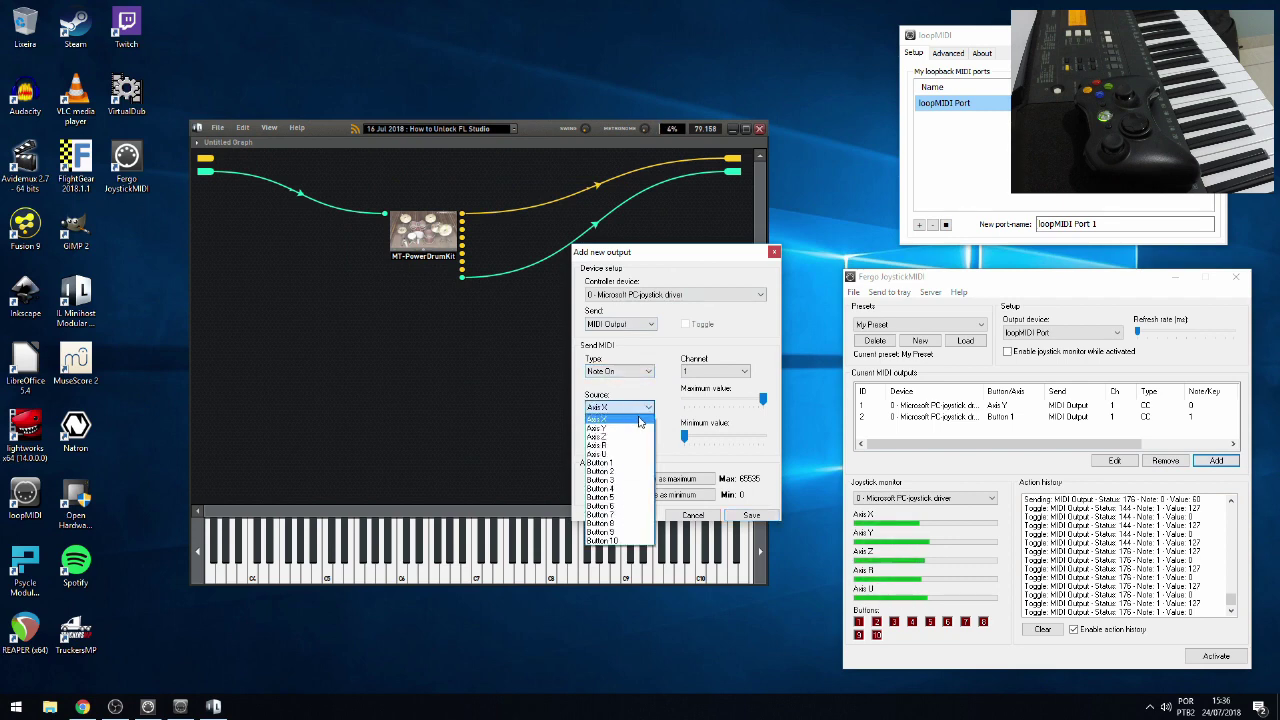
pyautogui.click(638, 419)
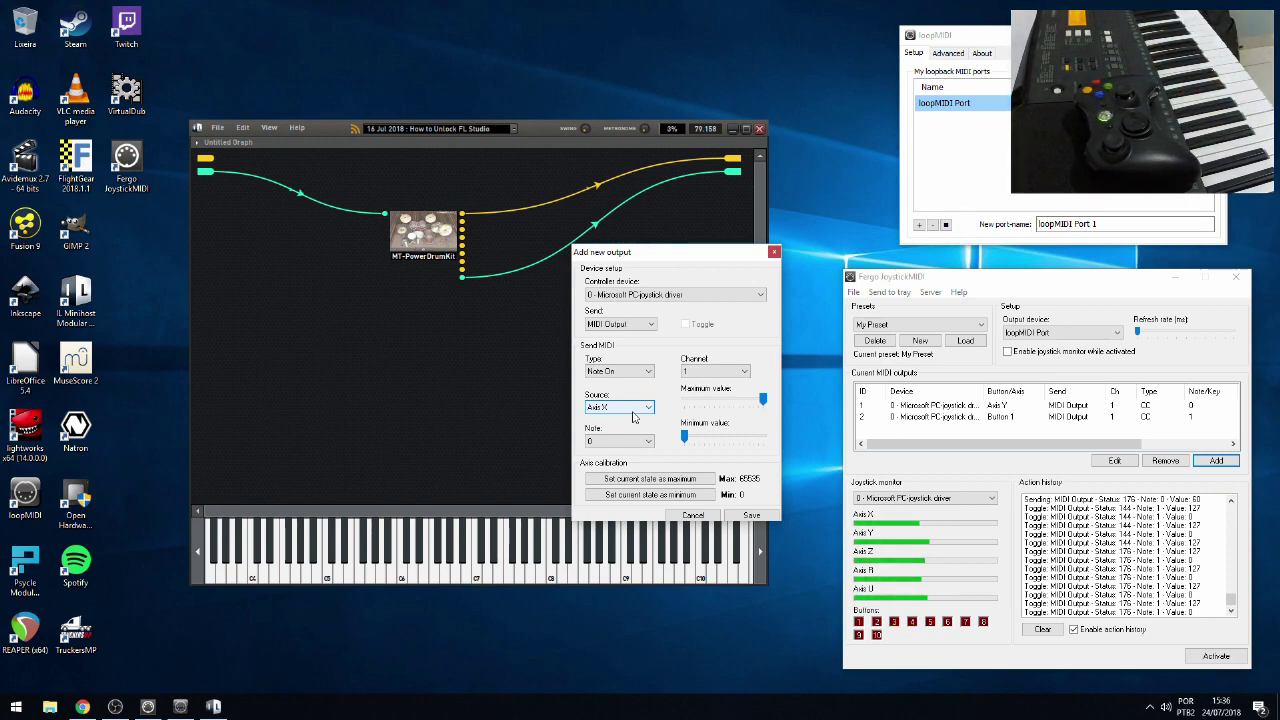
pyautogui.click(632, 412)
pyautogui.click(612, 489)
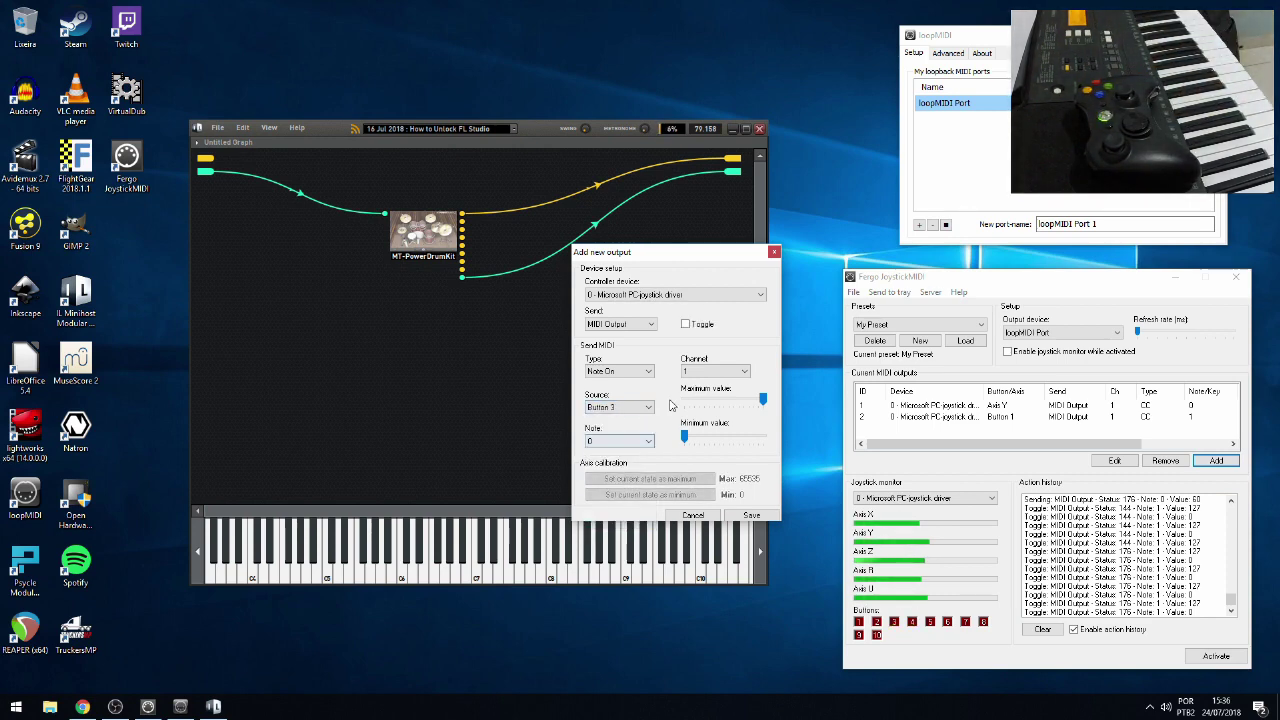
# - Set the new Button 3 output to channel 1 and note 36, and save it
pyautogui.click(714, 371)
pyautogui.click(712, 382)
pyautogui.click(646, 441)
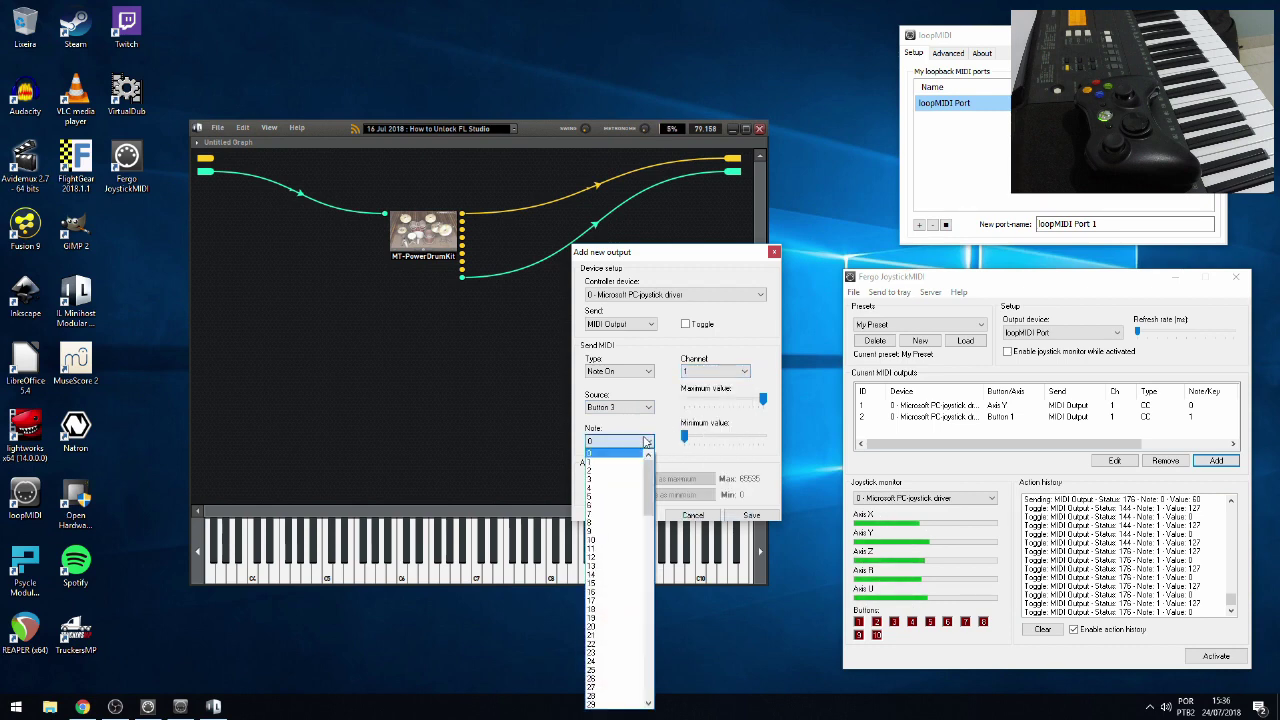
pyautogui.moveTo(647, 483); pyautogui.dragTo(648, 531)
pyautogui.click(608, 541)
pyautogui.hotkey('shift', 'Tab')
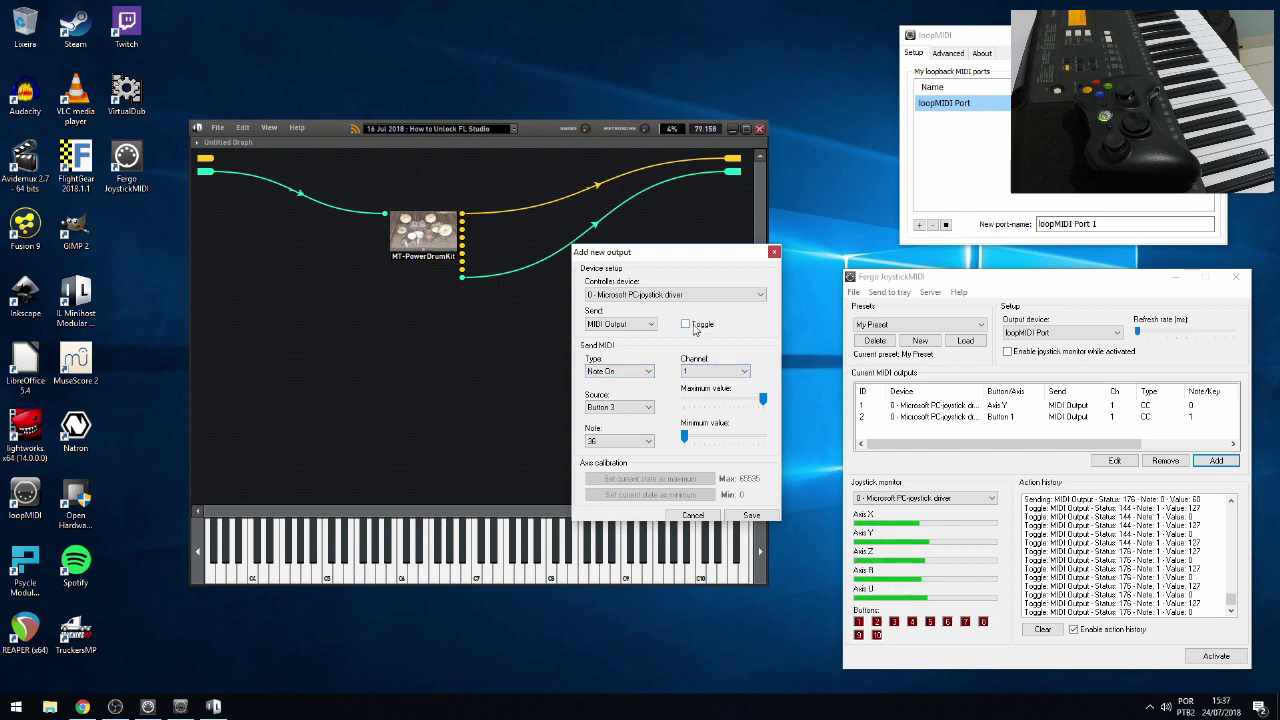
pyautogui.click(752, 516)
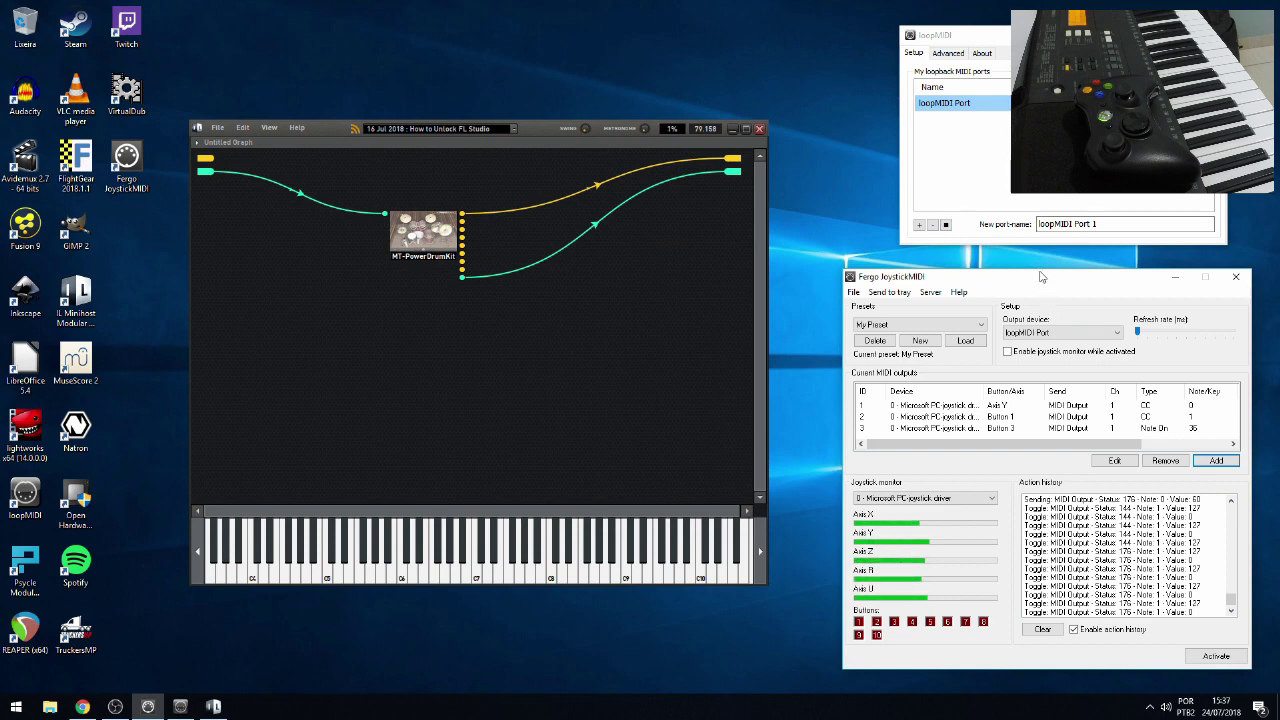
# - Add another Note On output that sends note 38 from Button 4
pyautogui.click(1215, 459)
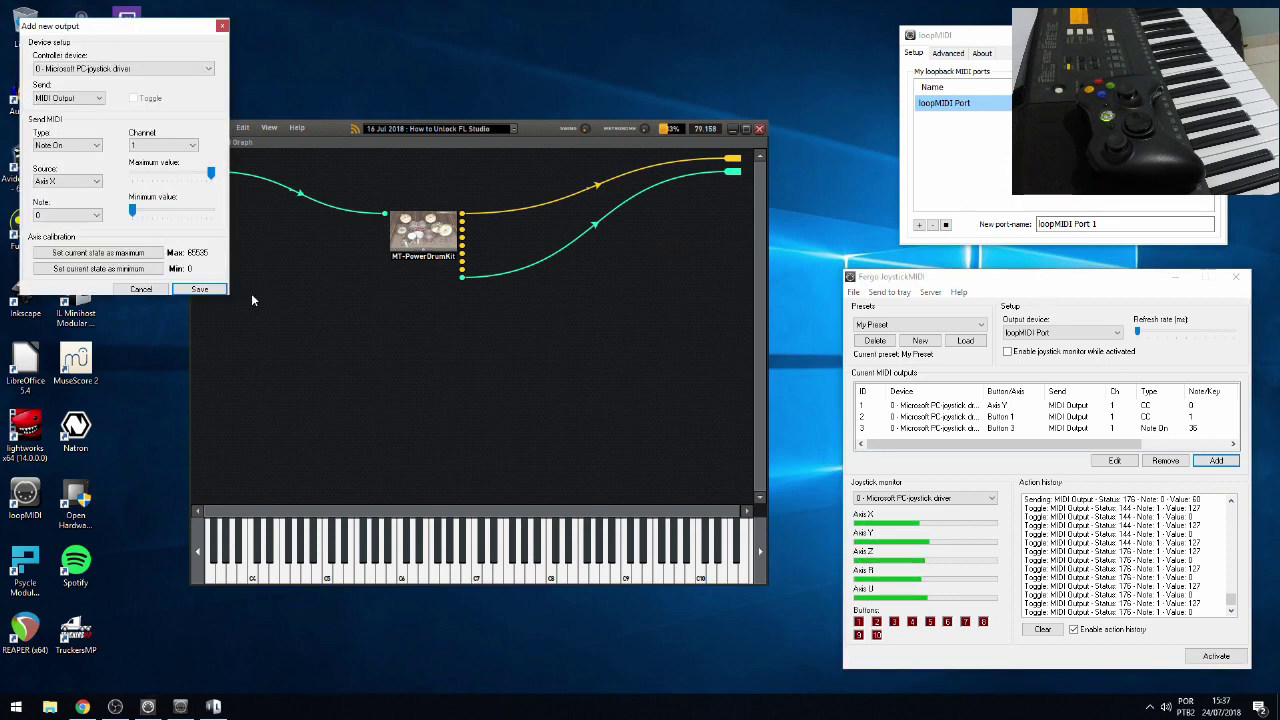
pyautogui.click(68, 181)
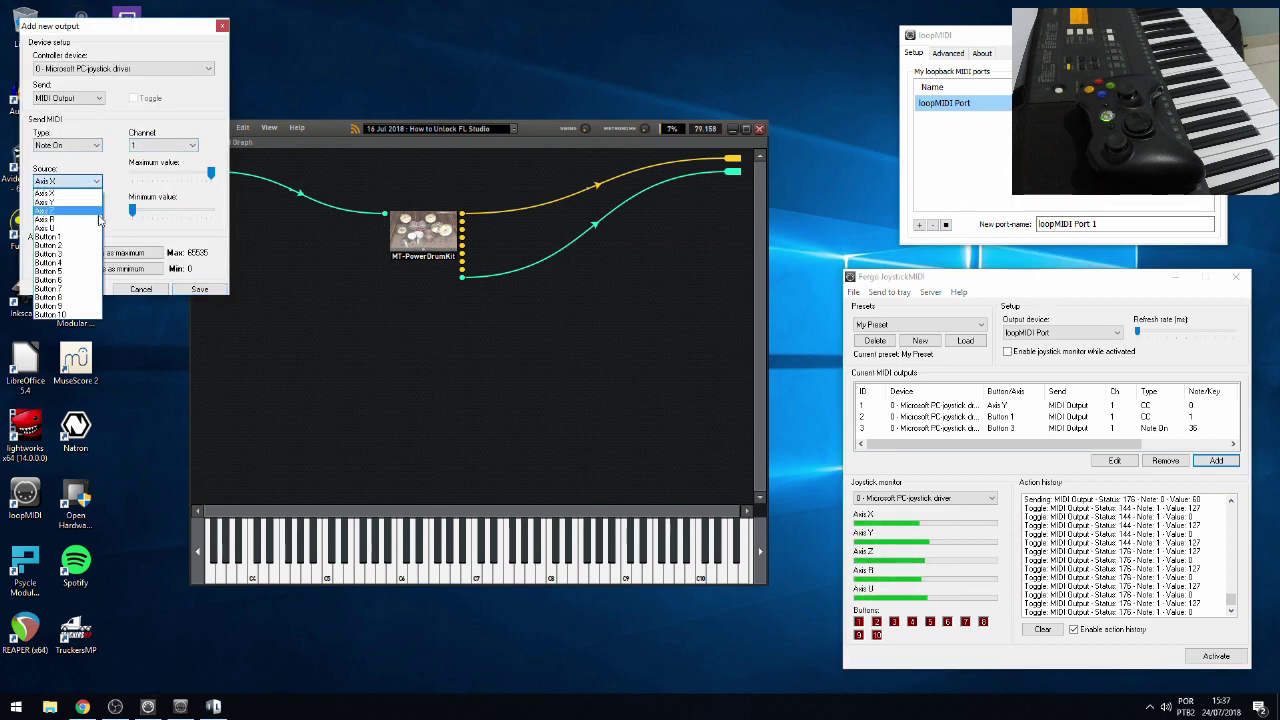
pyautogui.click(72, 262)
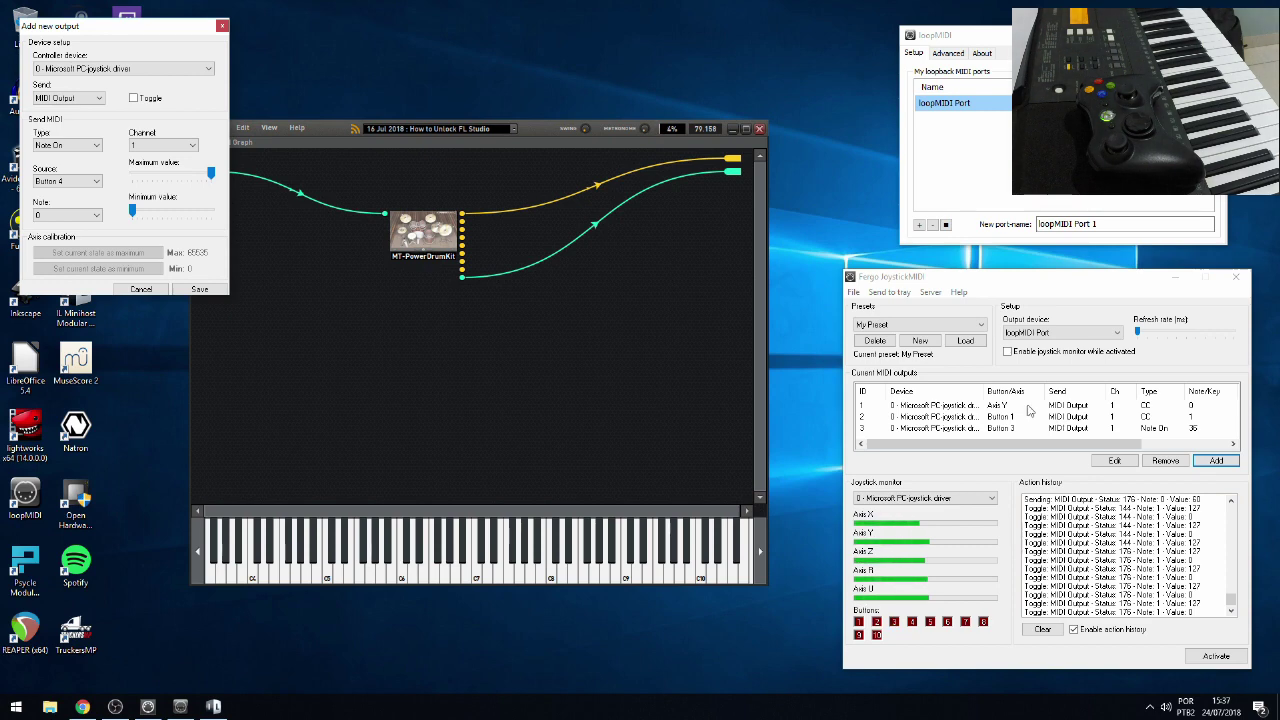
pyautogui.click(67, 215)
pyautogui.scroll(-7, 96, 283)
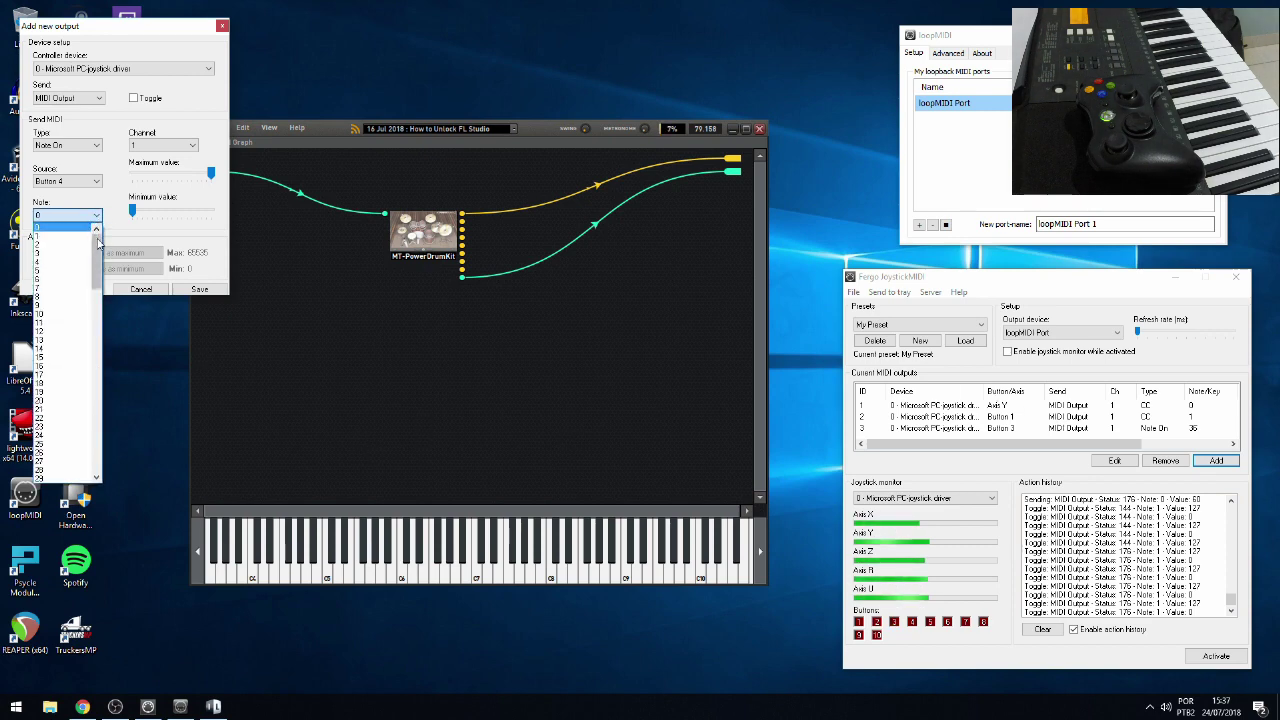
pyautogui.scroll(-2, 50, 330)
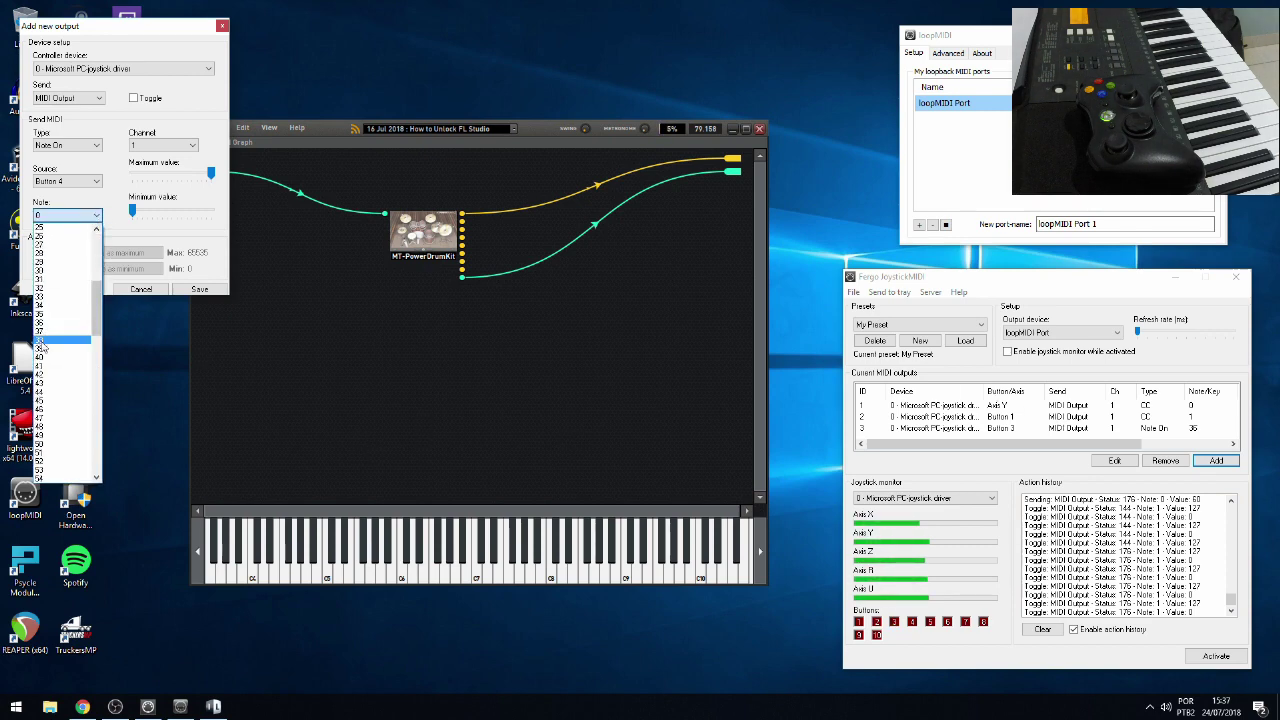
pyautogui.click(44, 341)
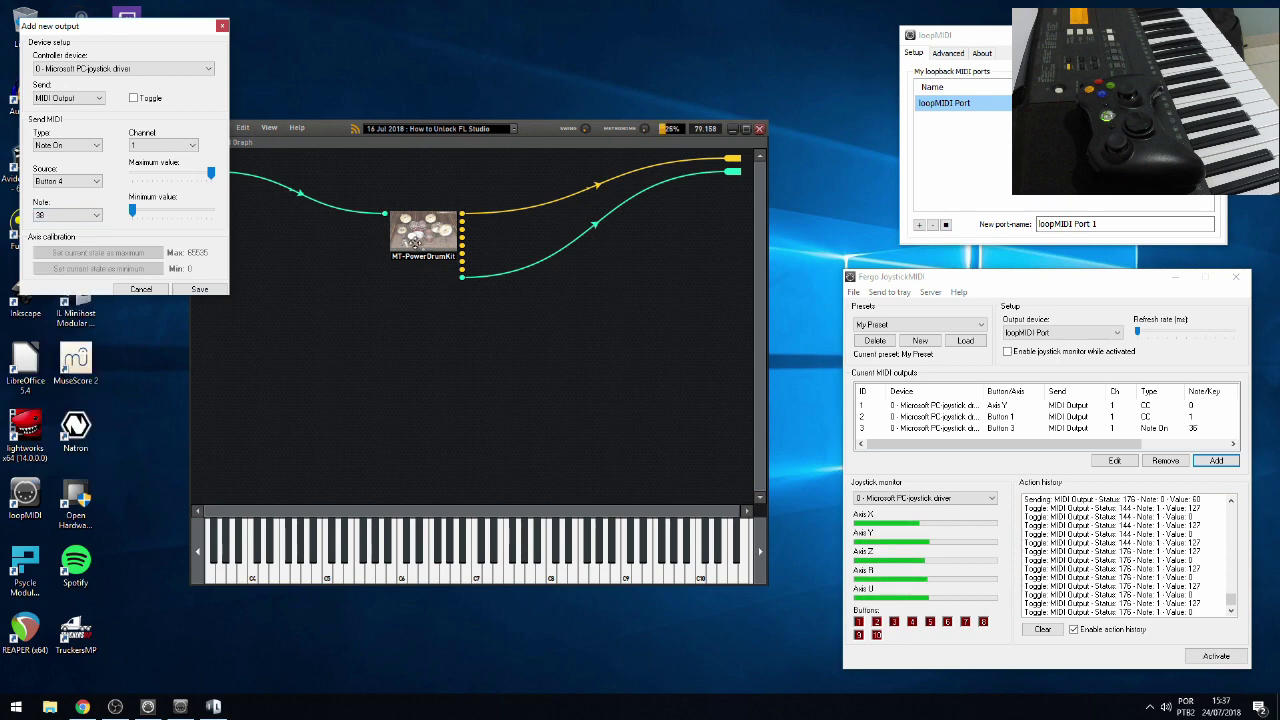
pyautogui.click(199, 289)
# - Shift the MT-PowerDrumKit node toward the middle of the graph, then check the MIDI outputs list and activate the outputs in Fergo JoystickMIDI
pyautogui.moveTo(392, 240); pyautogui.dragTo(453, 252)
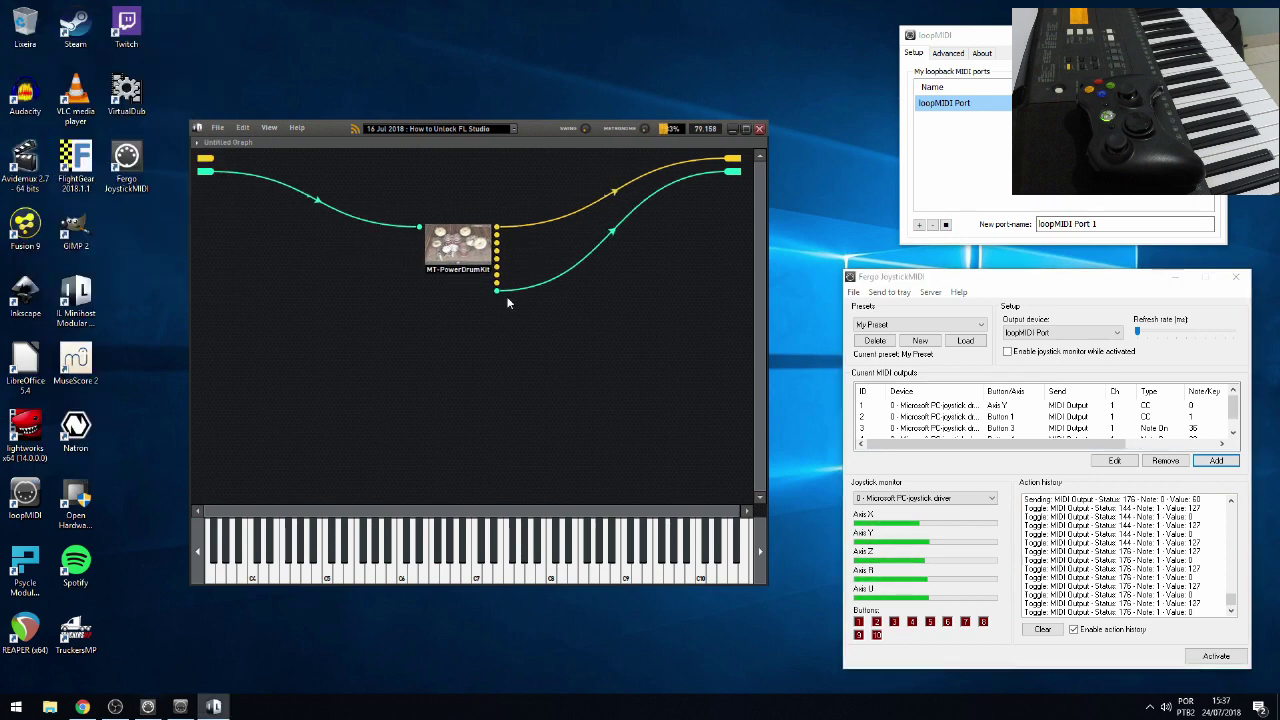
pyautogui.click(1190, 405)
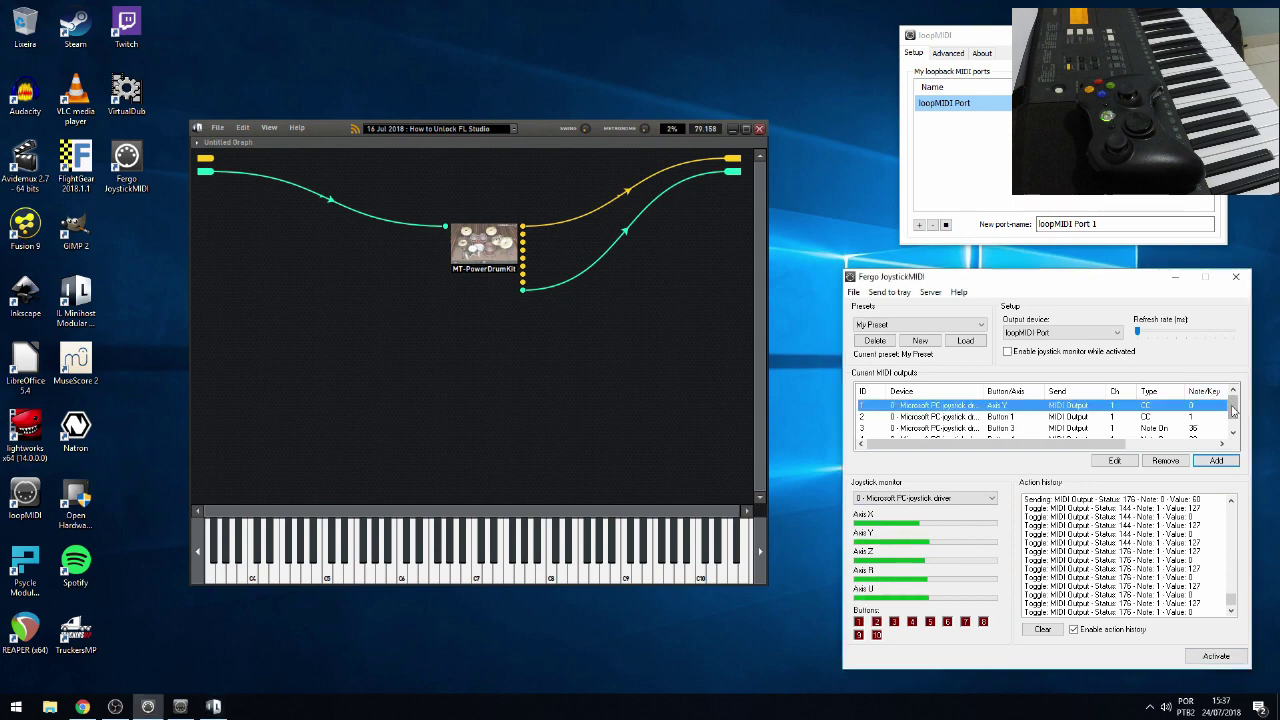
pyautogui.scroll(-1, 1180, 425)
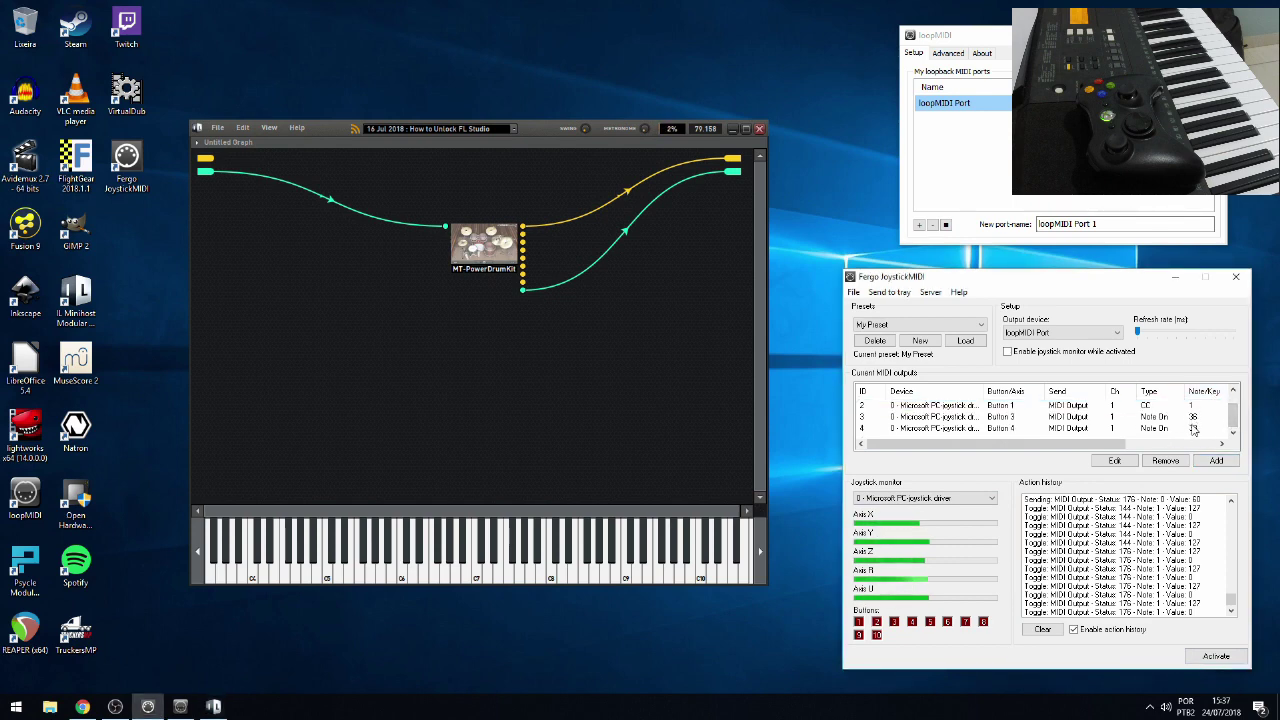
pyautogui.scroll(1, 1165, 418)
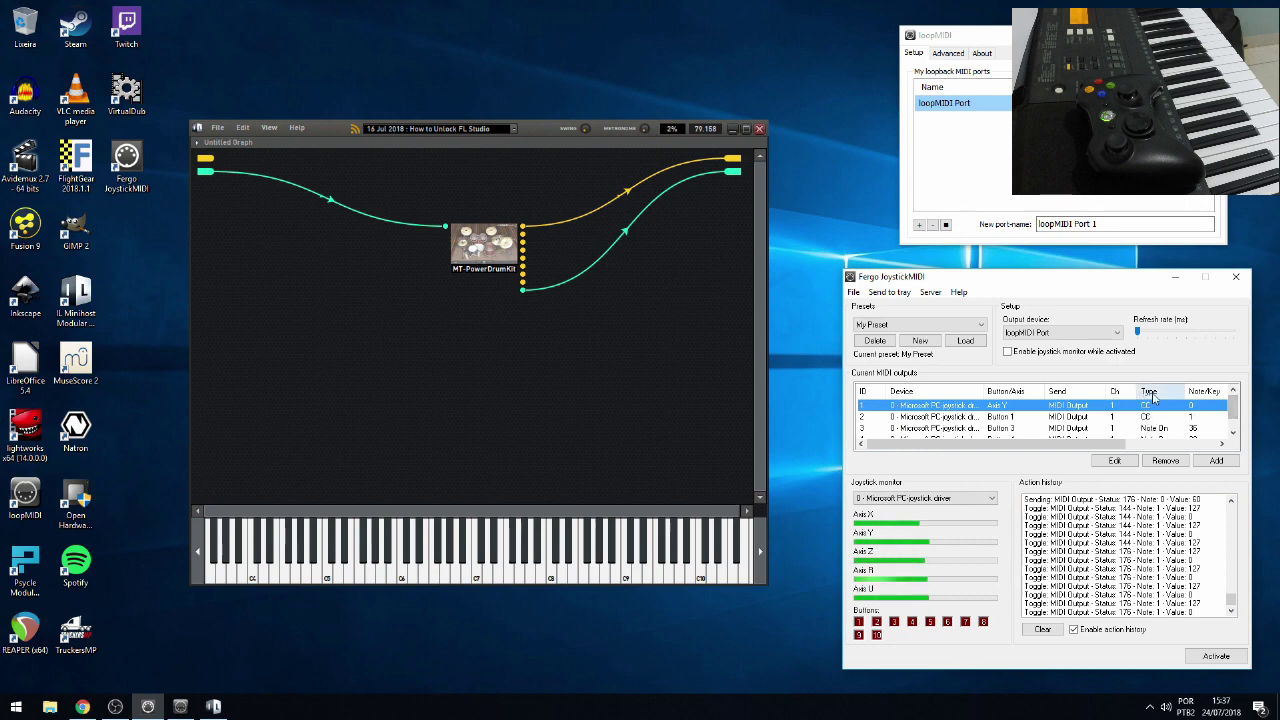
pyautogui.scroll(-1, 1235, 425)
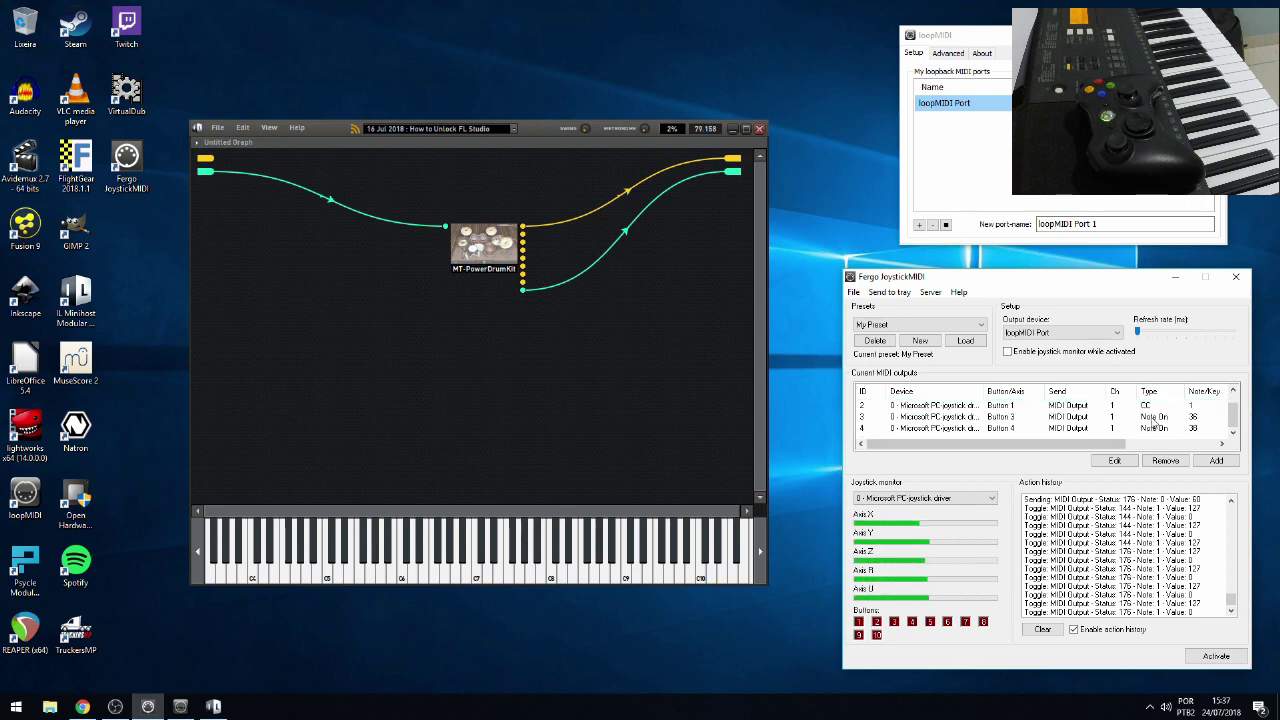
pyautogui.click(1216, 656)
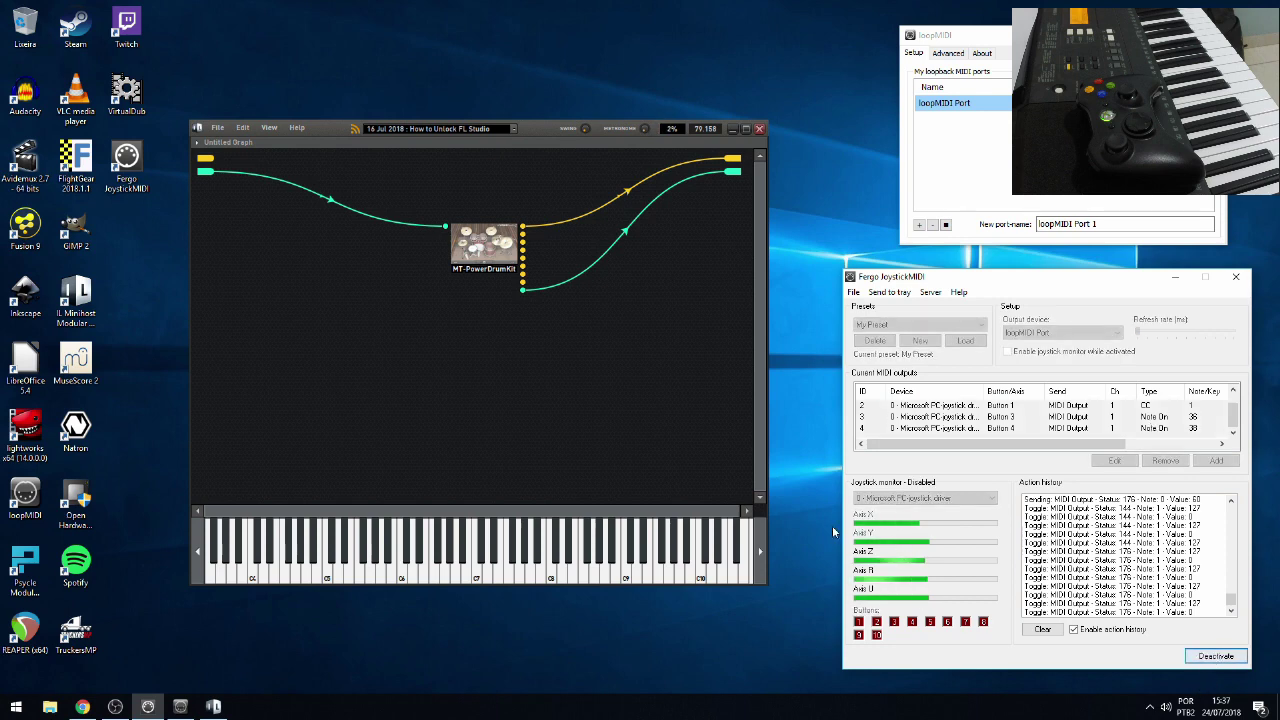
# - Add an Events In input node with Hardware I/O 2 and place it in the lower-left area of the Minihost graph
pyautogui.rightClick(291, 341)
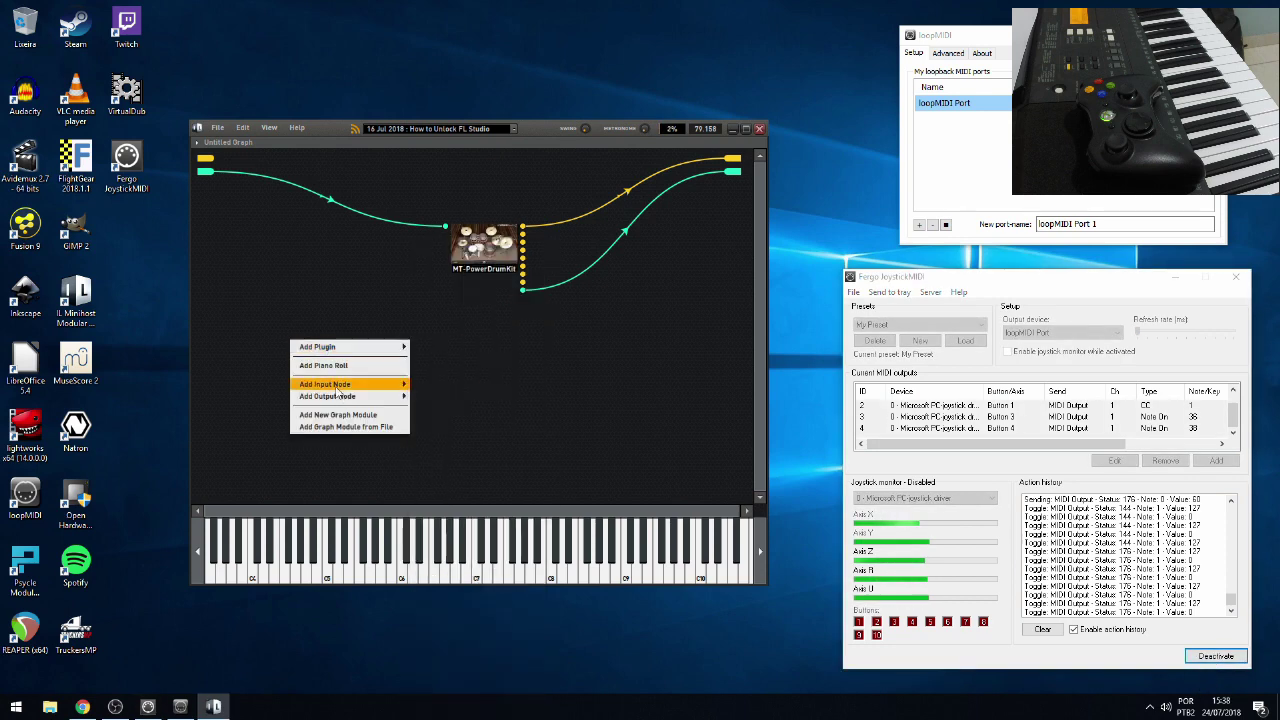
pyautogui.moveTo(337, 389)
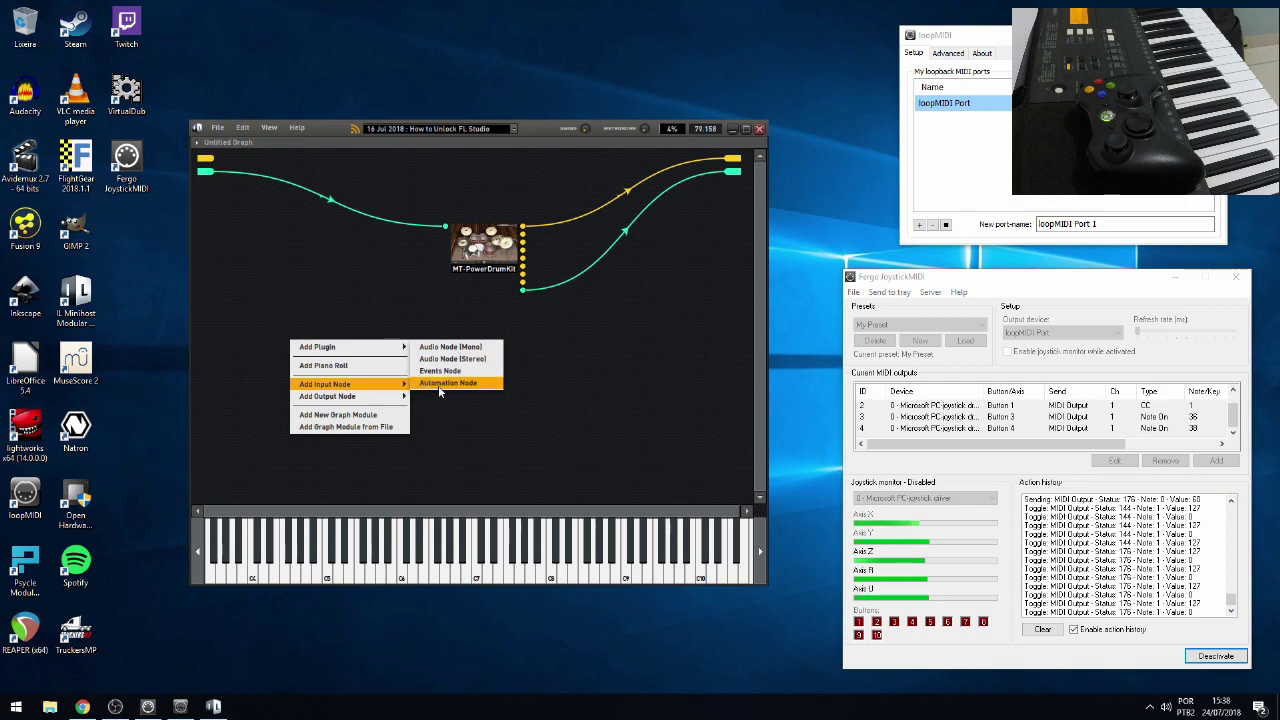
pyautogui.click(440, 371)
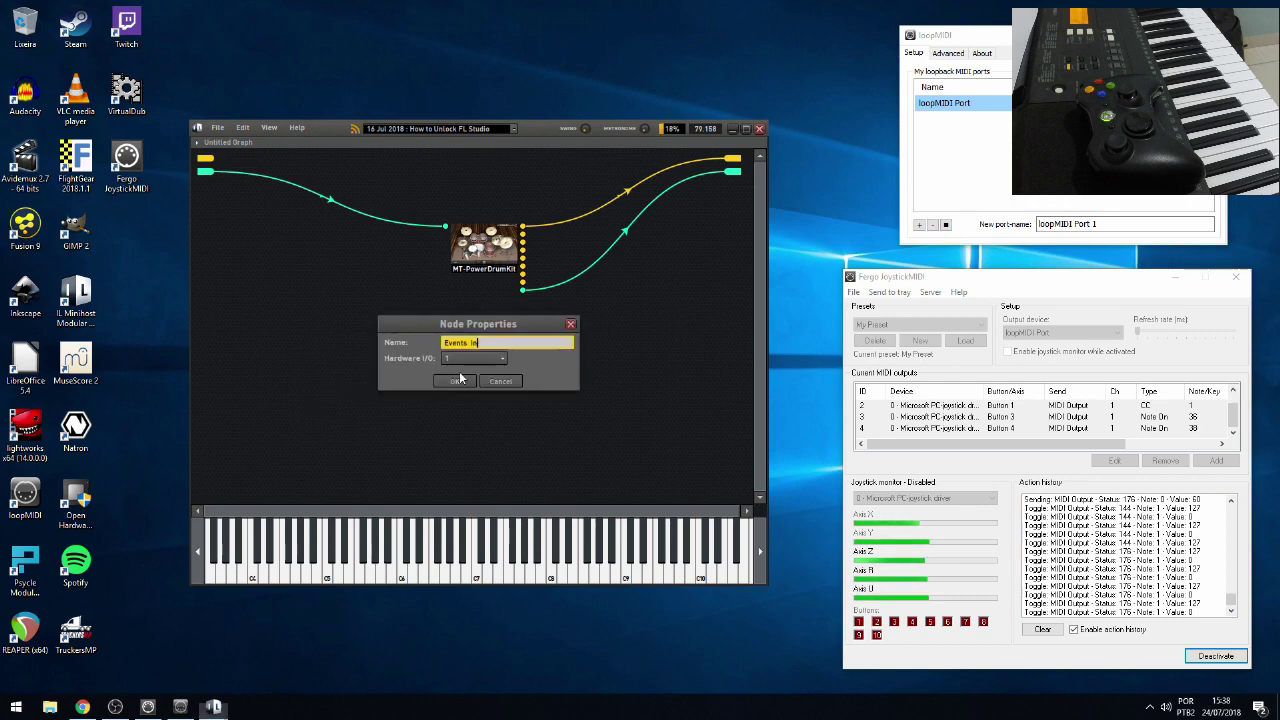
pyautogui.click(477, 360)
pyautogui.click(476, 362)
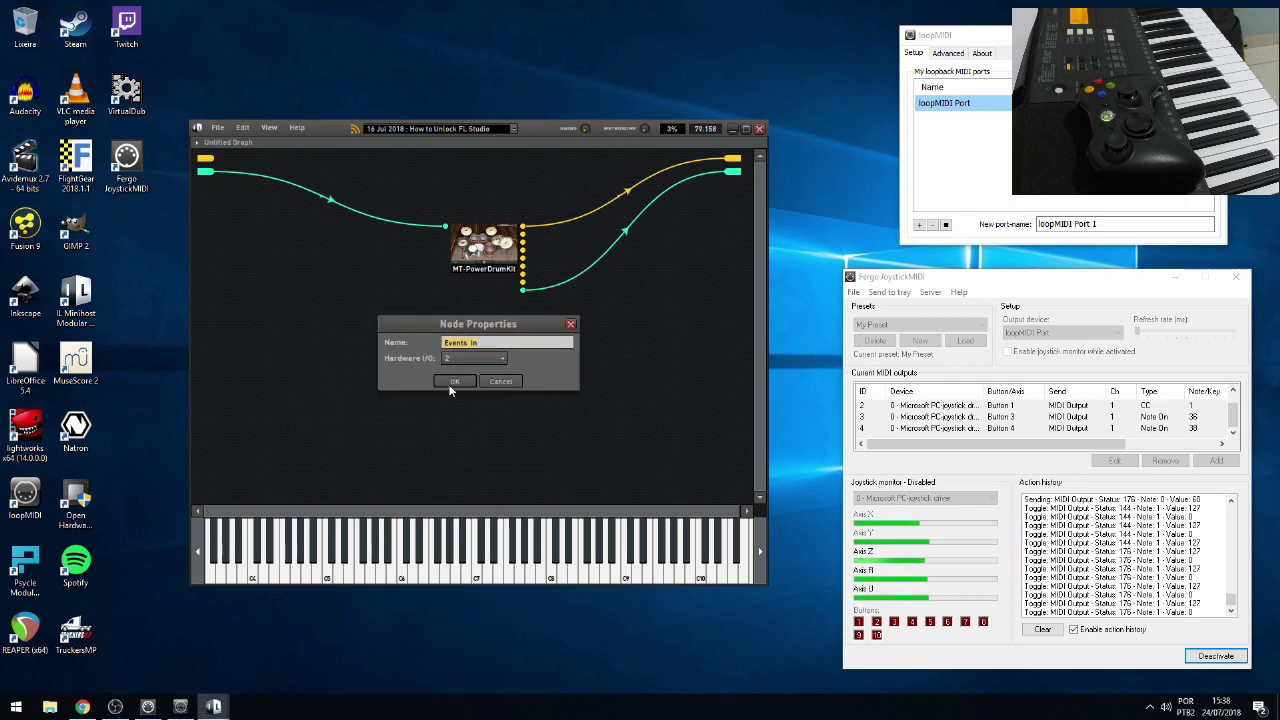
pyautogui.click(453, 382)
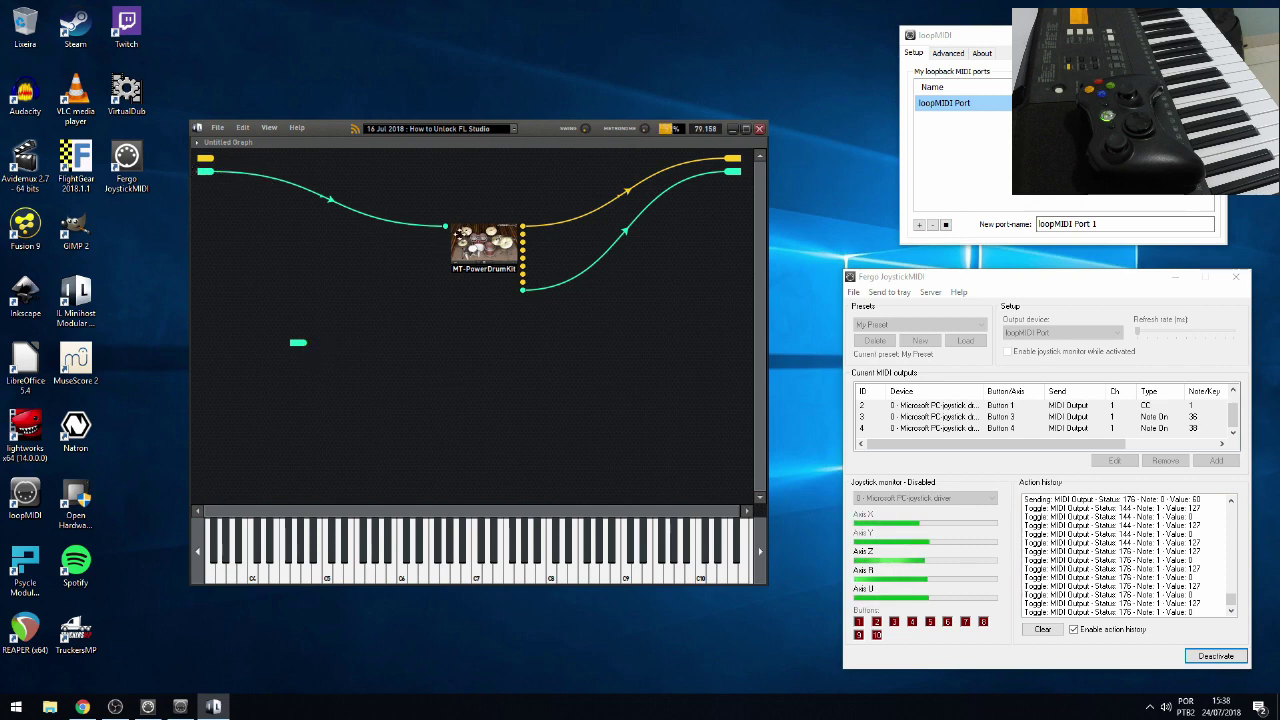
pyautogui.moveTo(296, 344); pyautogui.dragTo(251, 366)
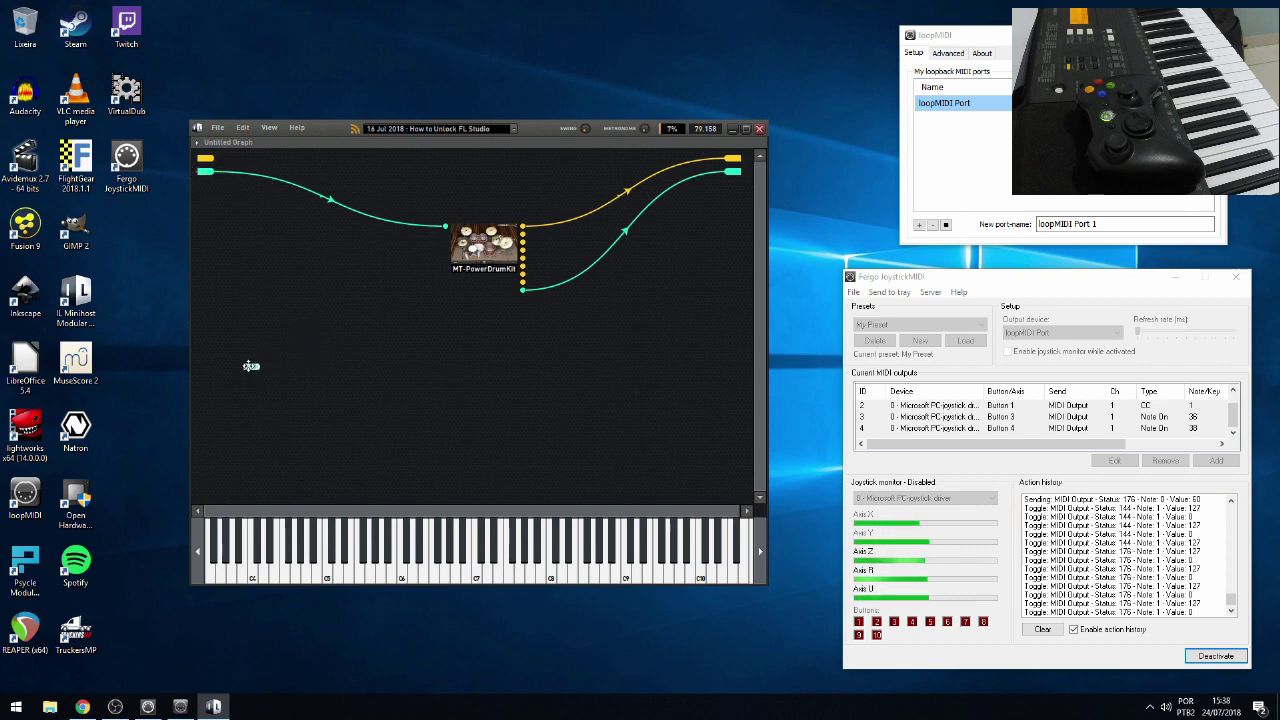
# - Disconnect the original events input from MT-PowerDrumKit, connect the new Events In node instead and move that node higher
pyautogui.rightClick(441, 227)
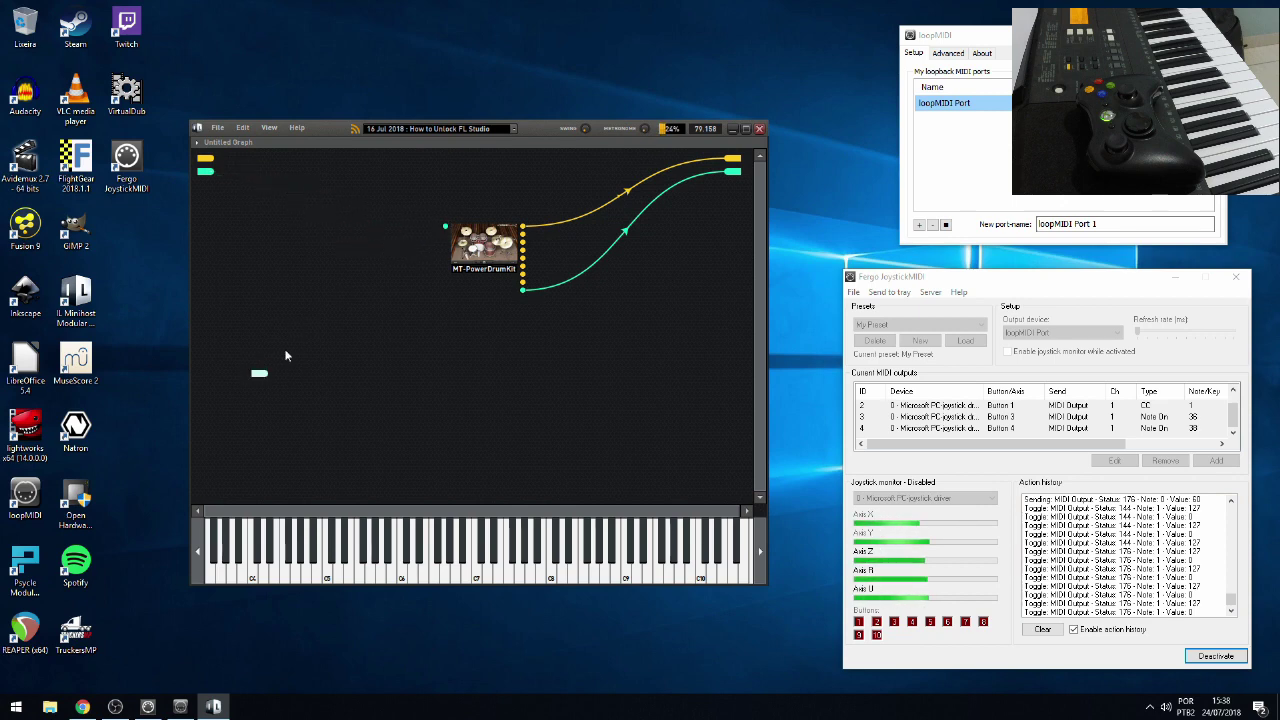
pyautogui.moveTo(277, 376); pyautogui.dragTo(445, 227)
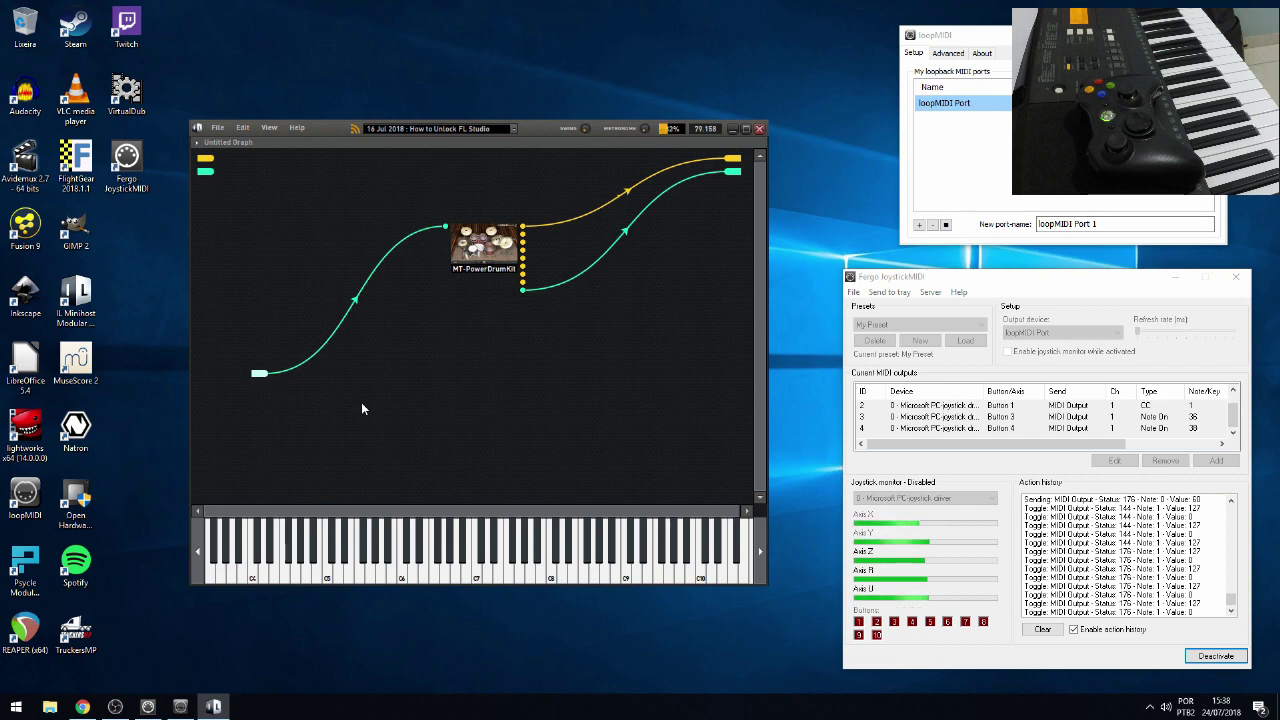
pyautogui.moveTo(255, 377); pyautogui.dragTo(268, 308)
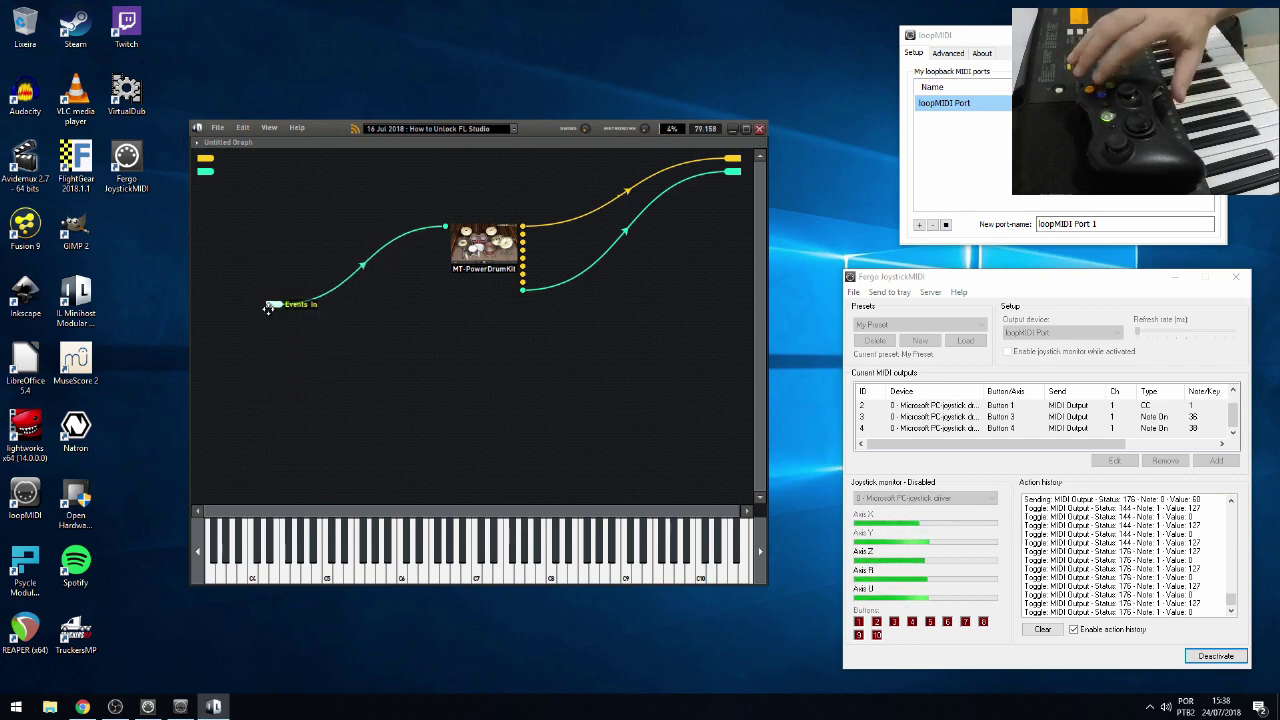